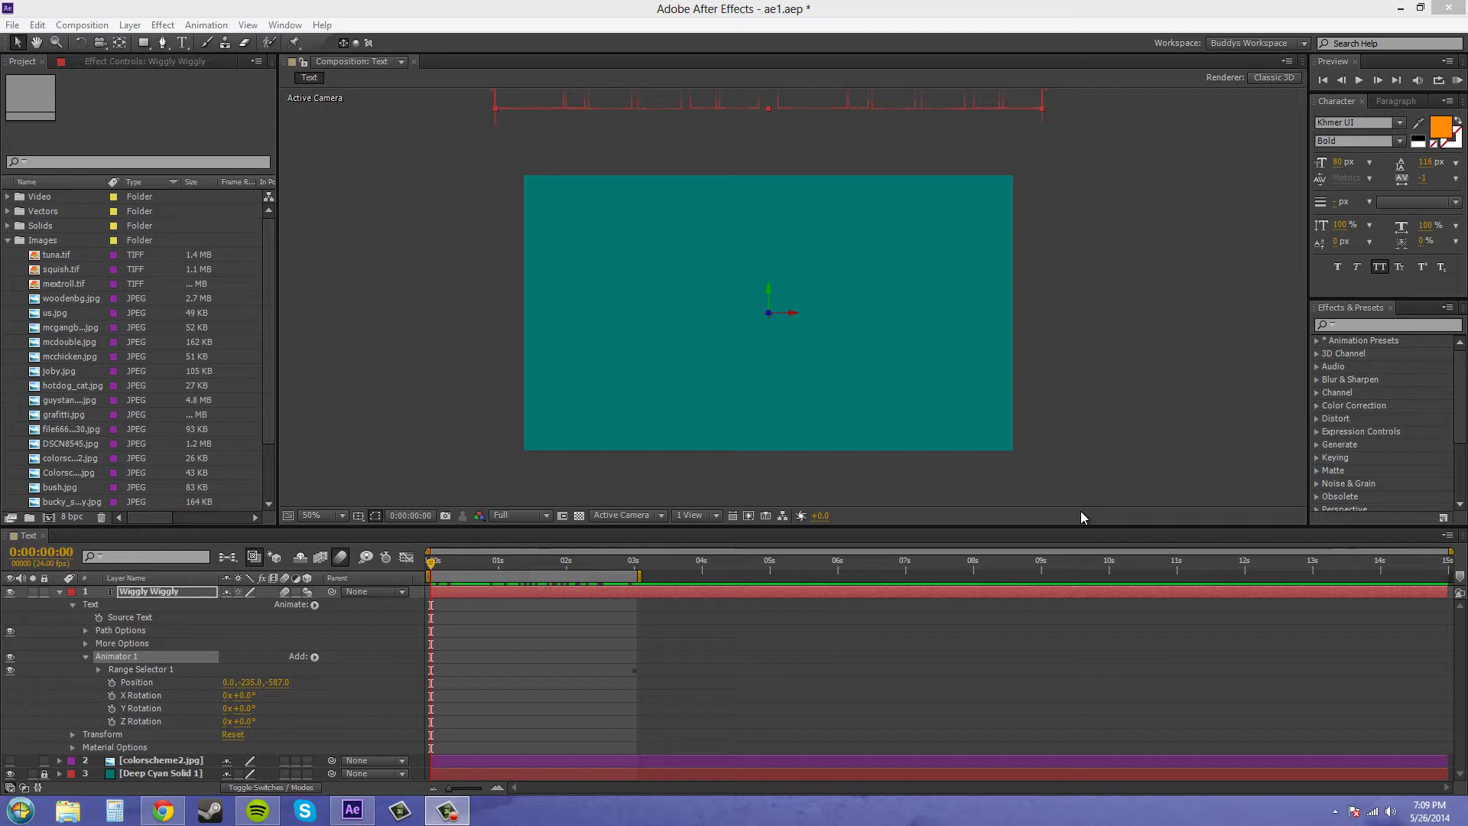
Scrub from an early frame to preview the letters flying in to form WIGGLY
{"action": "left_click", "coordinate": [444, 567]}
{"action": "mouse_move", "coordinate": [444, 567]}
{"action": "left_mouse_down"}
{"action": "mouse_move", "coordinate": [642, 586]}
{"action": "mouse_move", "coordinate": [425, 570]}
{"action": "left_mouse_up"}
Switch to Custom View 1, preview the animation from that angle, and return to frame zero
{"action": "left_click", "coordinate": [627, 515]}
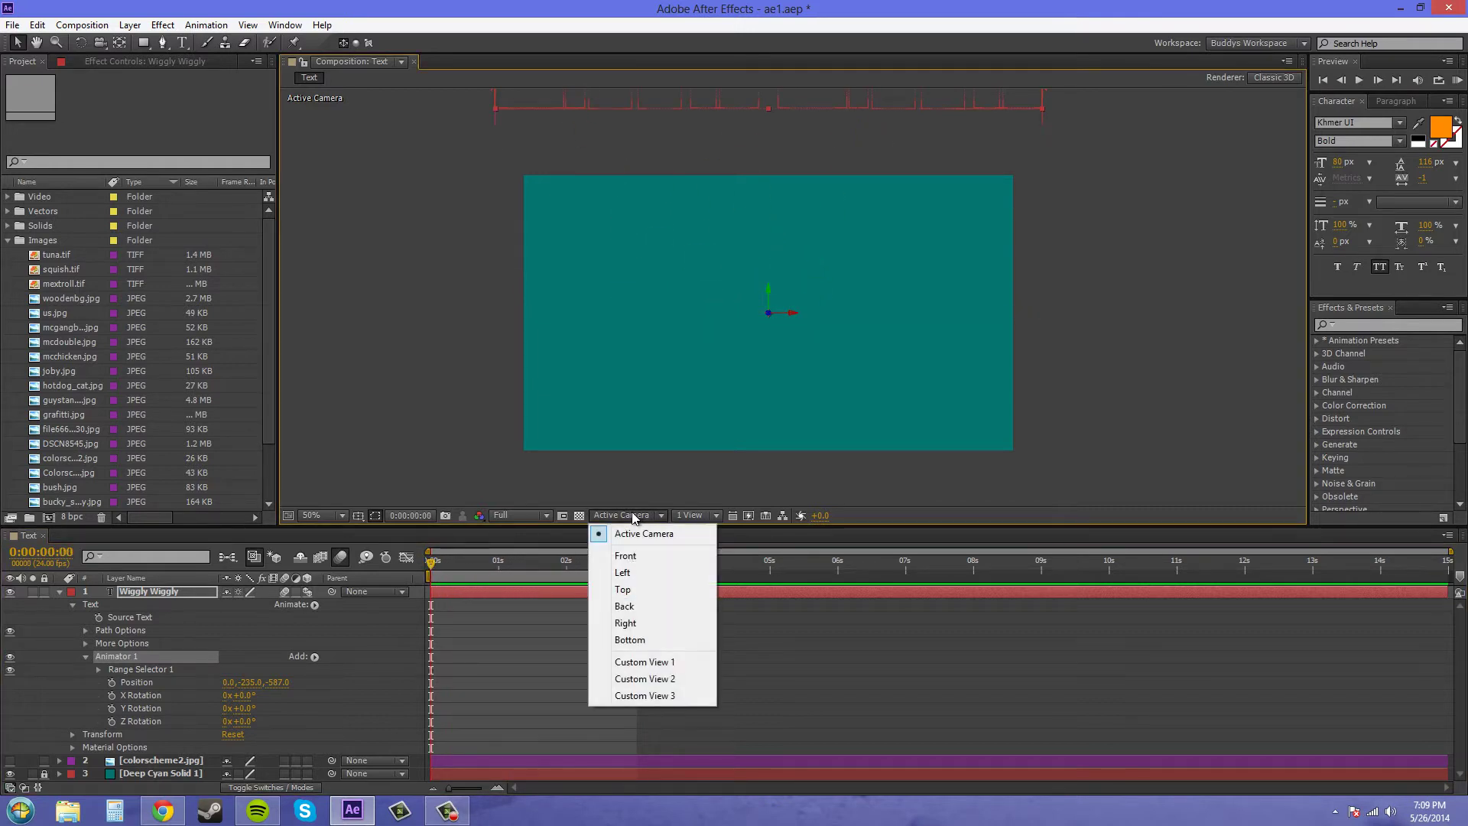
{"action": "left_click", "coordinate": [633, 656]}
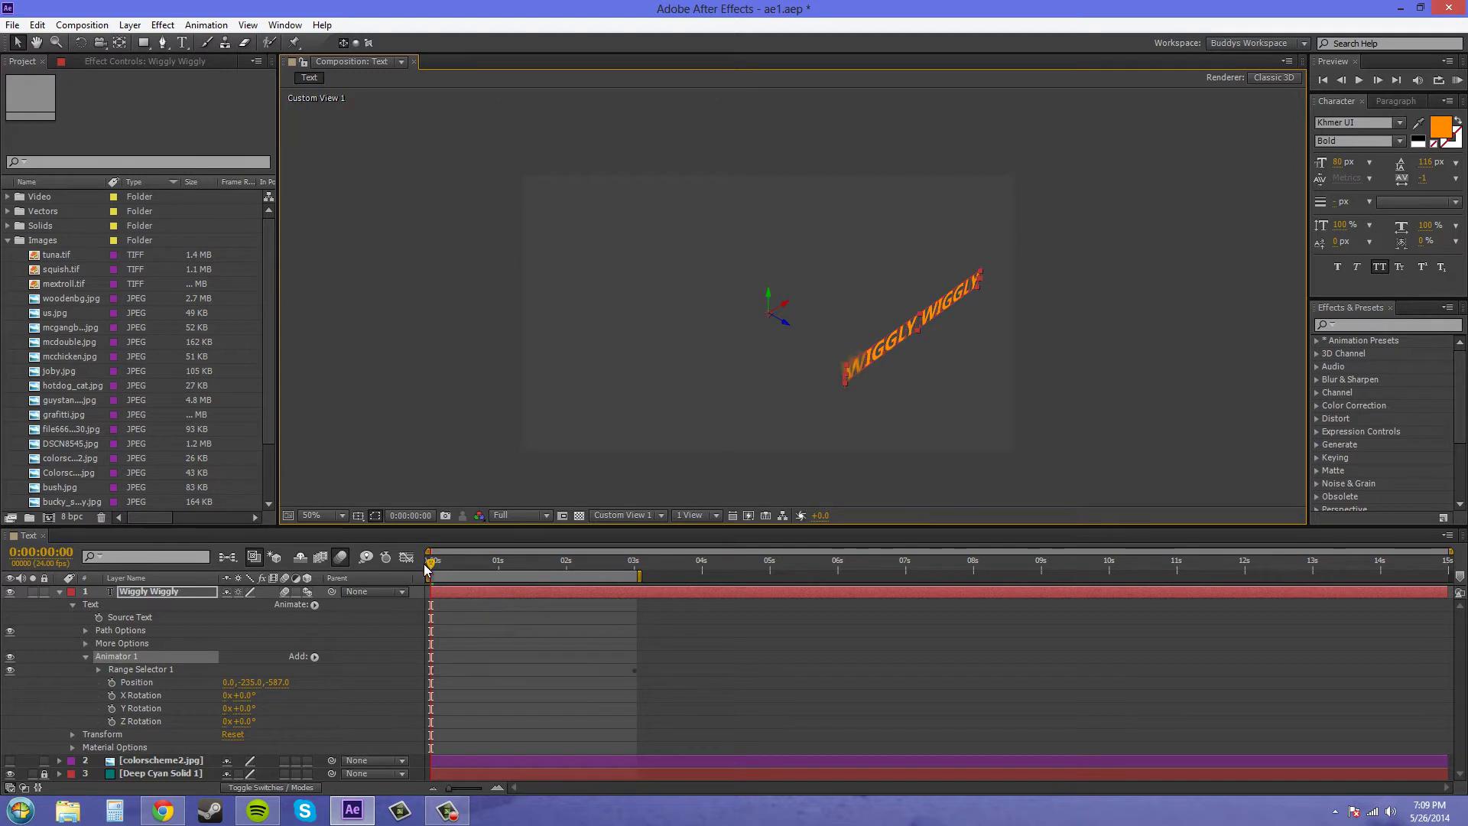
{"action": "left_click_drag", "start_coordinate": [432, 570], "coordinate": [633, 579]}
{"action": "key", "text": "Home"}
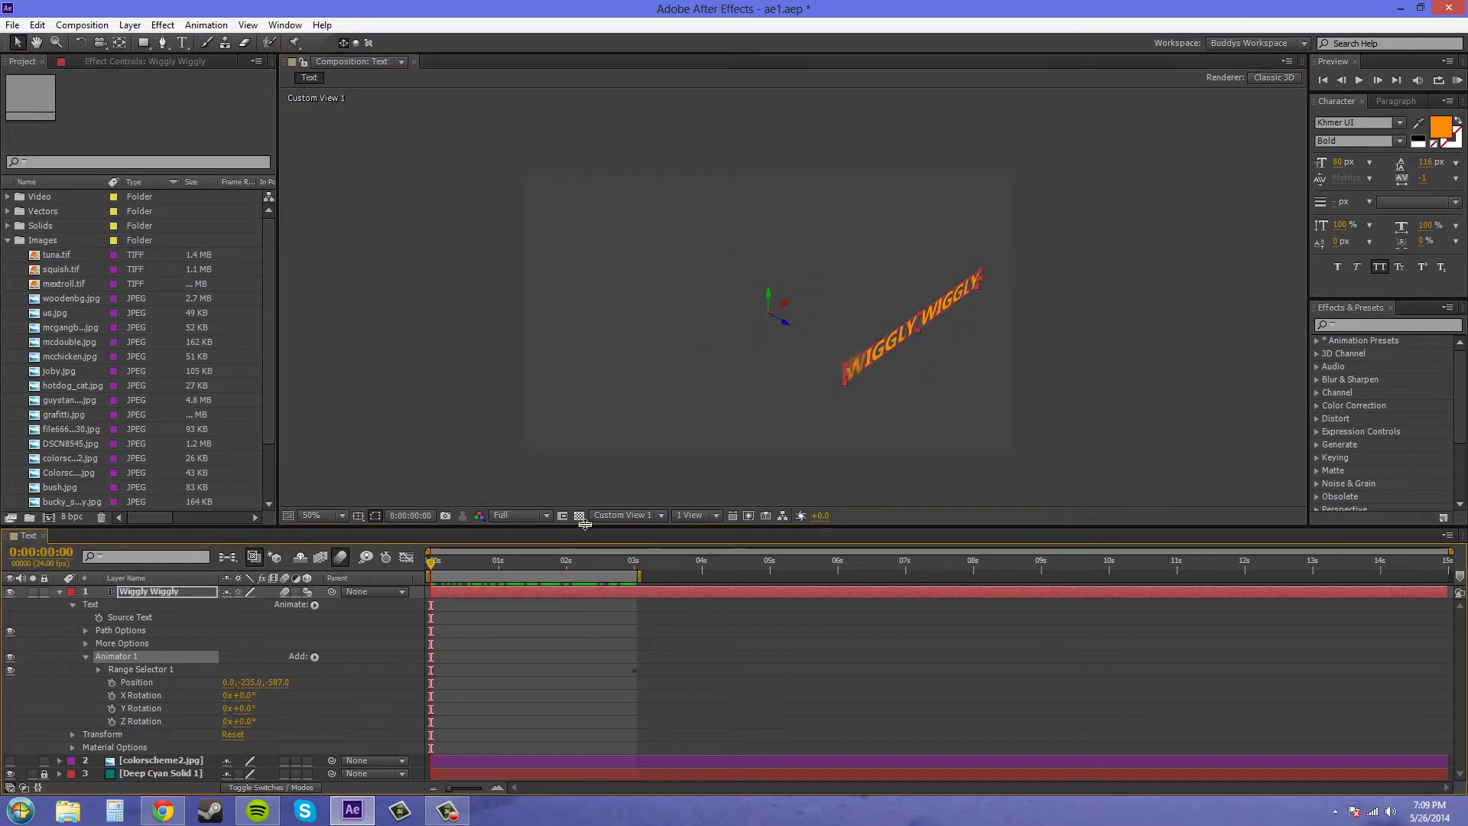
Look at the text from the Front view, then return to the Active Camera view
{"action": "left_click", "coordinate": [616, 515]}
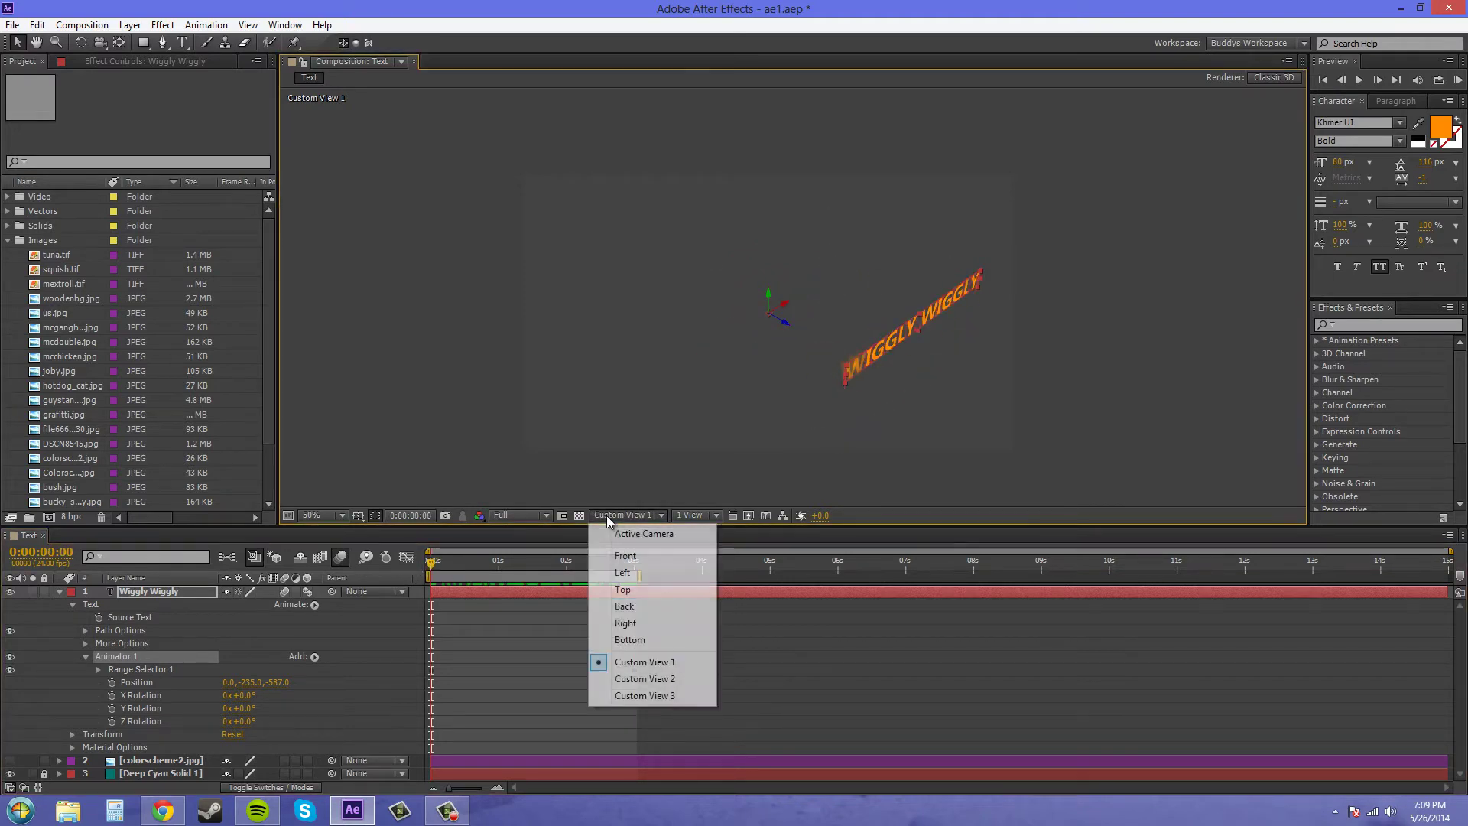
{"action": "left_click", "coordinate": [623, 555]}
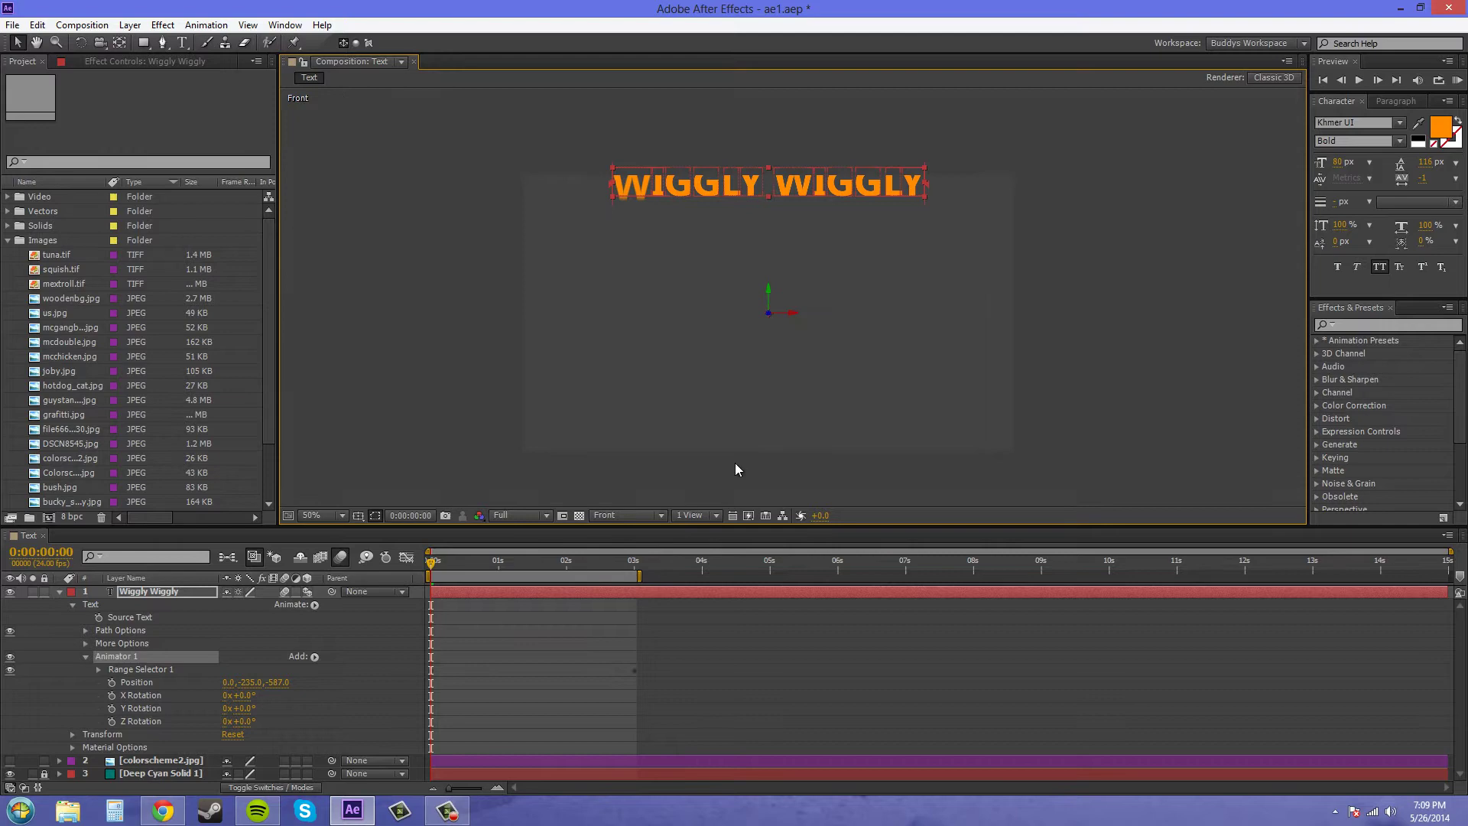
{"action": "left_click", "coordinate": [641, 517]}
{"action": "left_click", "coordinate": [644, 533]}
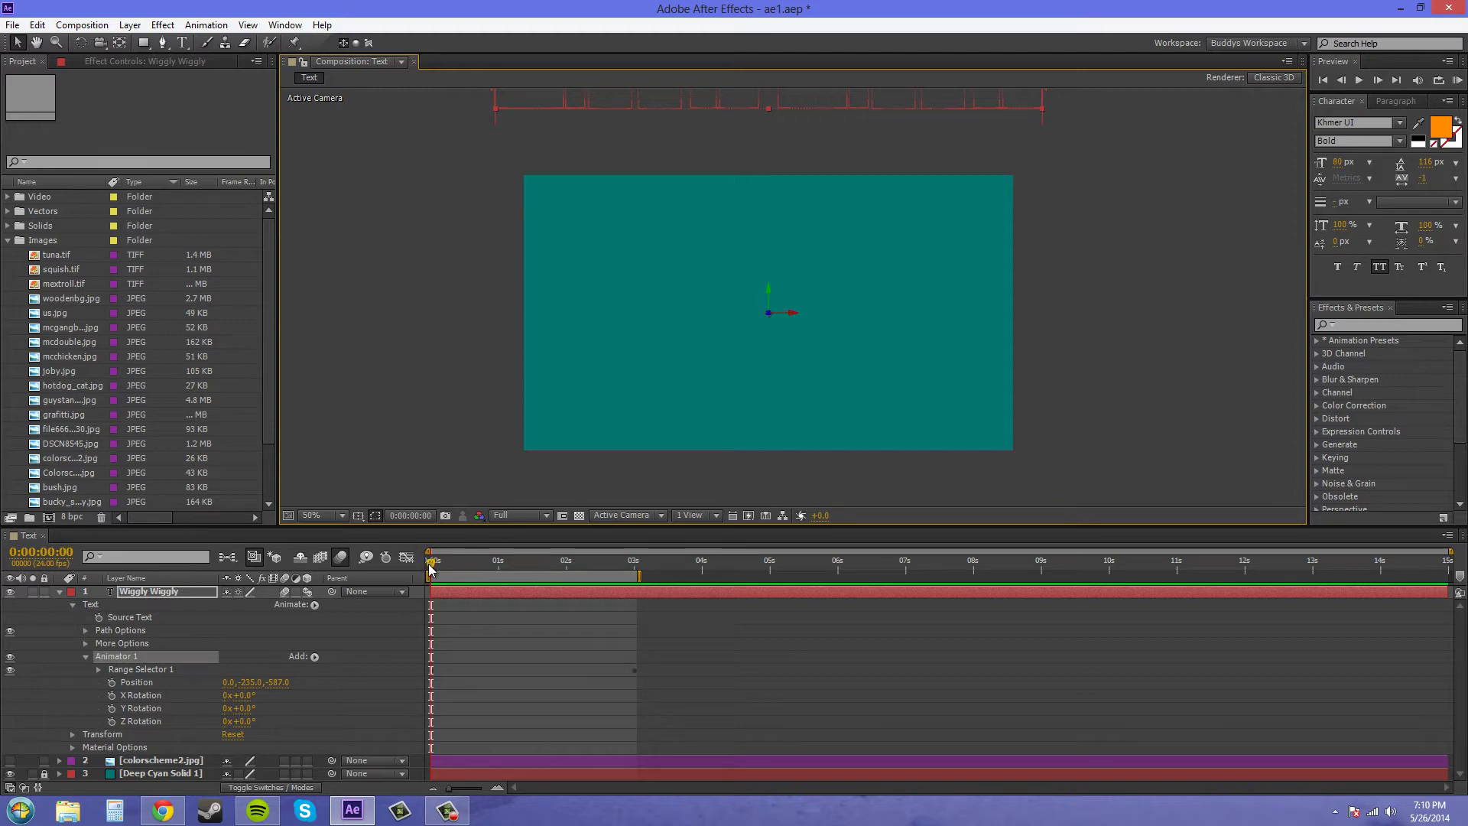
Preview the letters partway through flying in and collapse Animator 1's properties
{"action": "left_click_drag", "start_coordinate": [430, 566], "coordinate": [646, 579]}
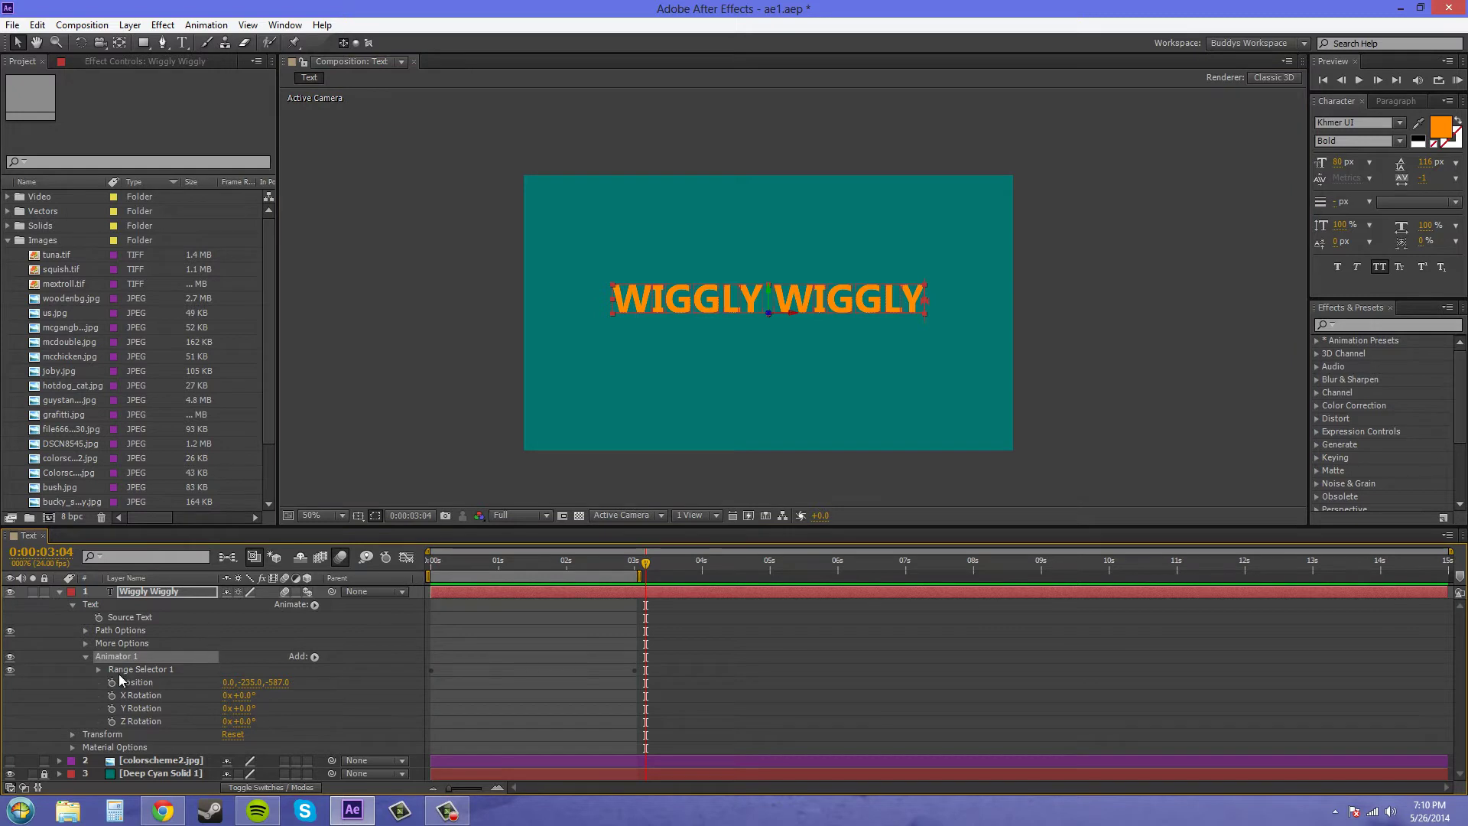
{"action": "left_click", "coordinate": [314, 656]}
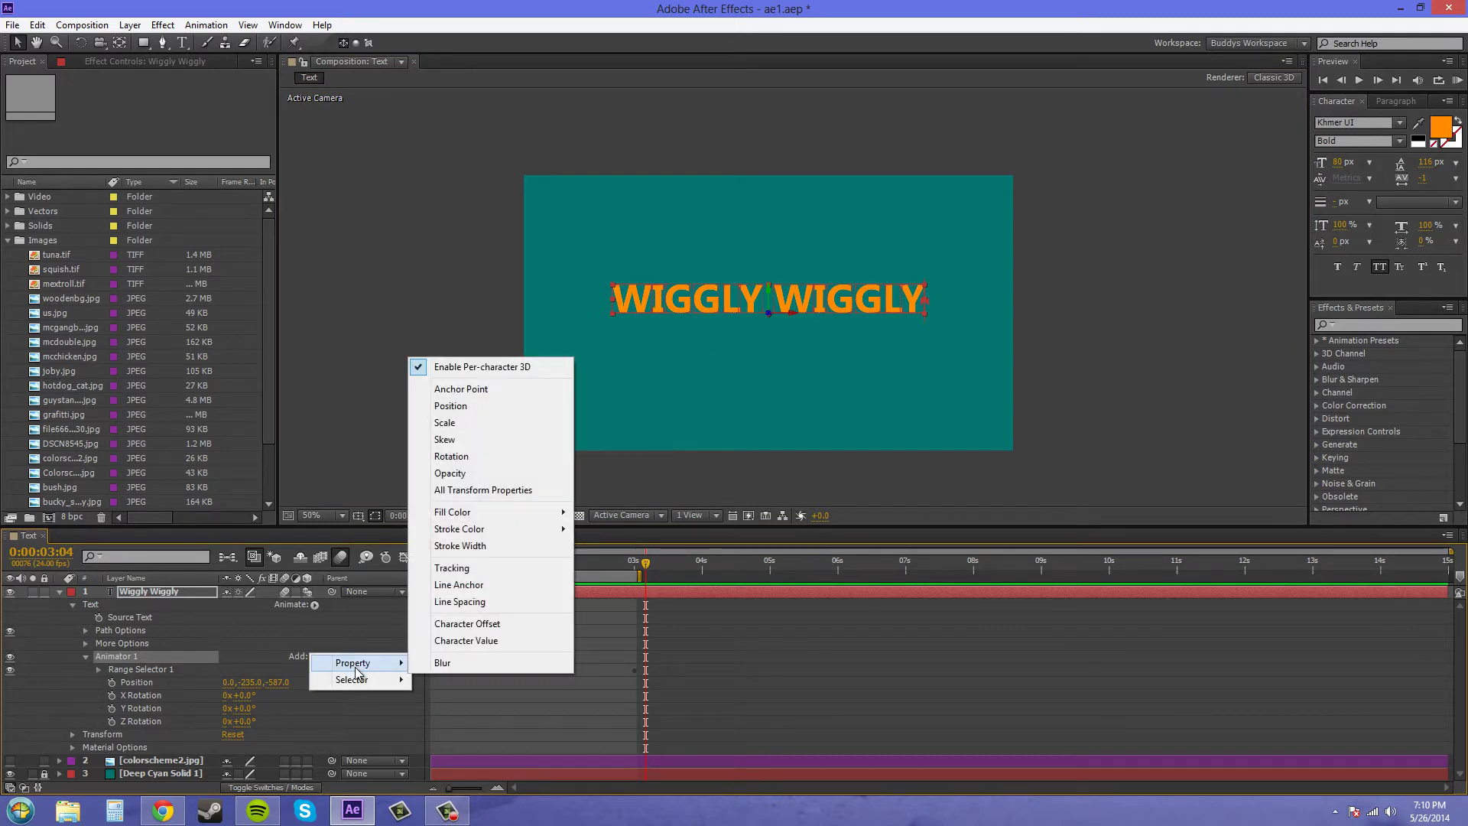
{"action": "mouse_move", "coordinate": [374, 682]}
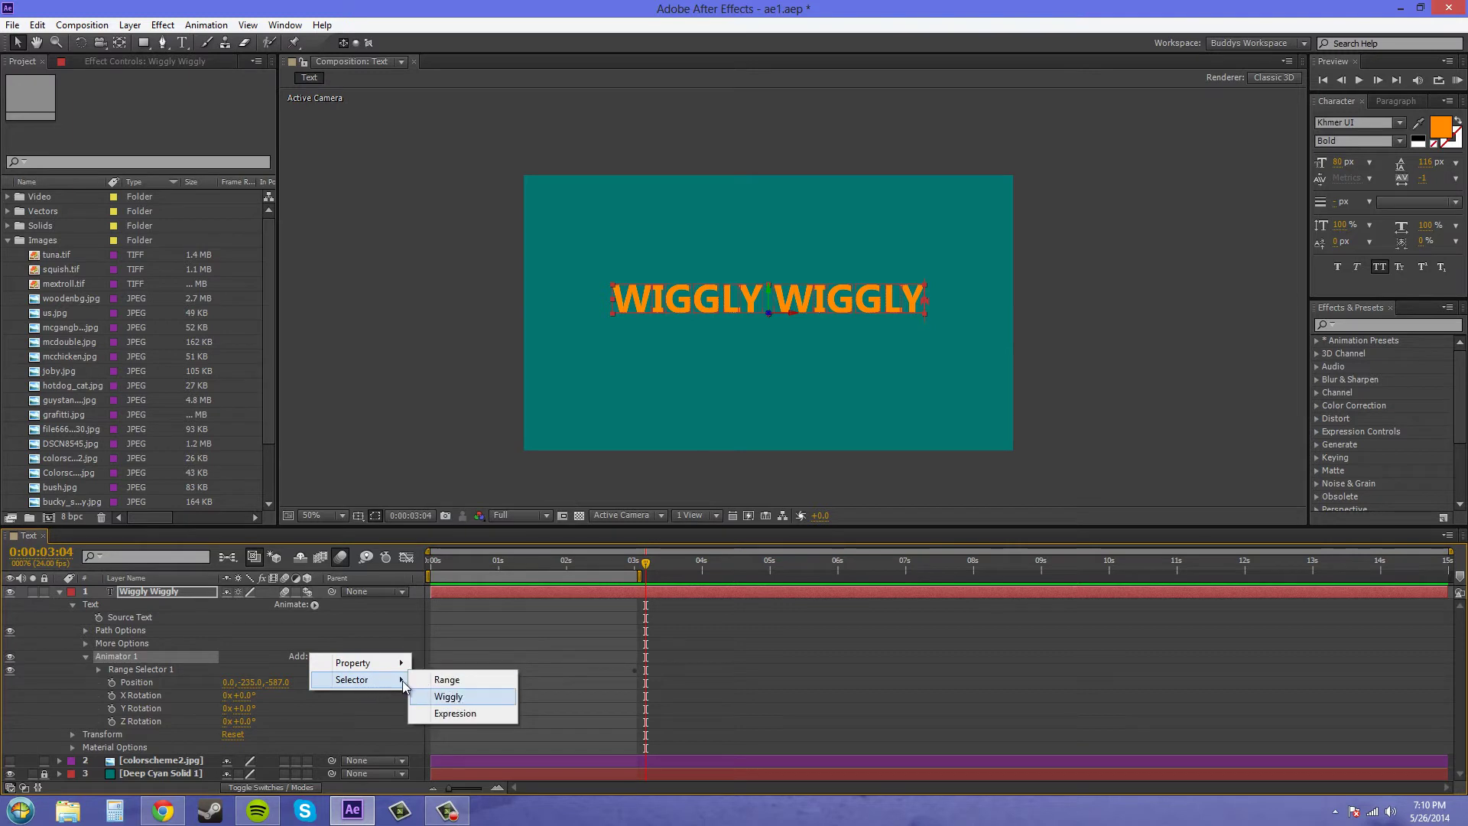
{"action": "left_click", "coordinate": [307, 659]}
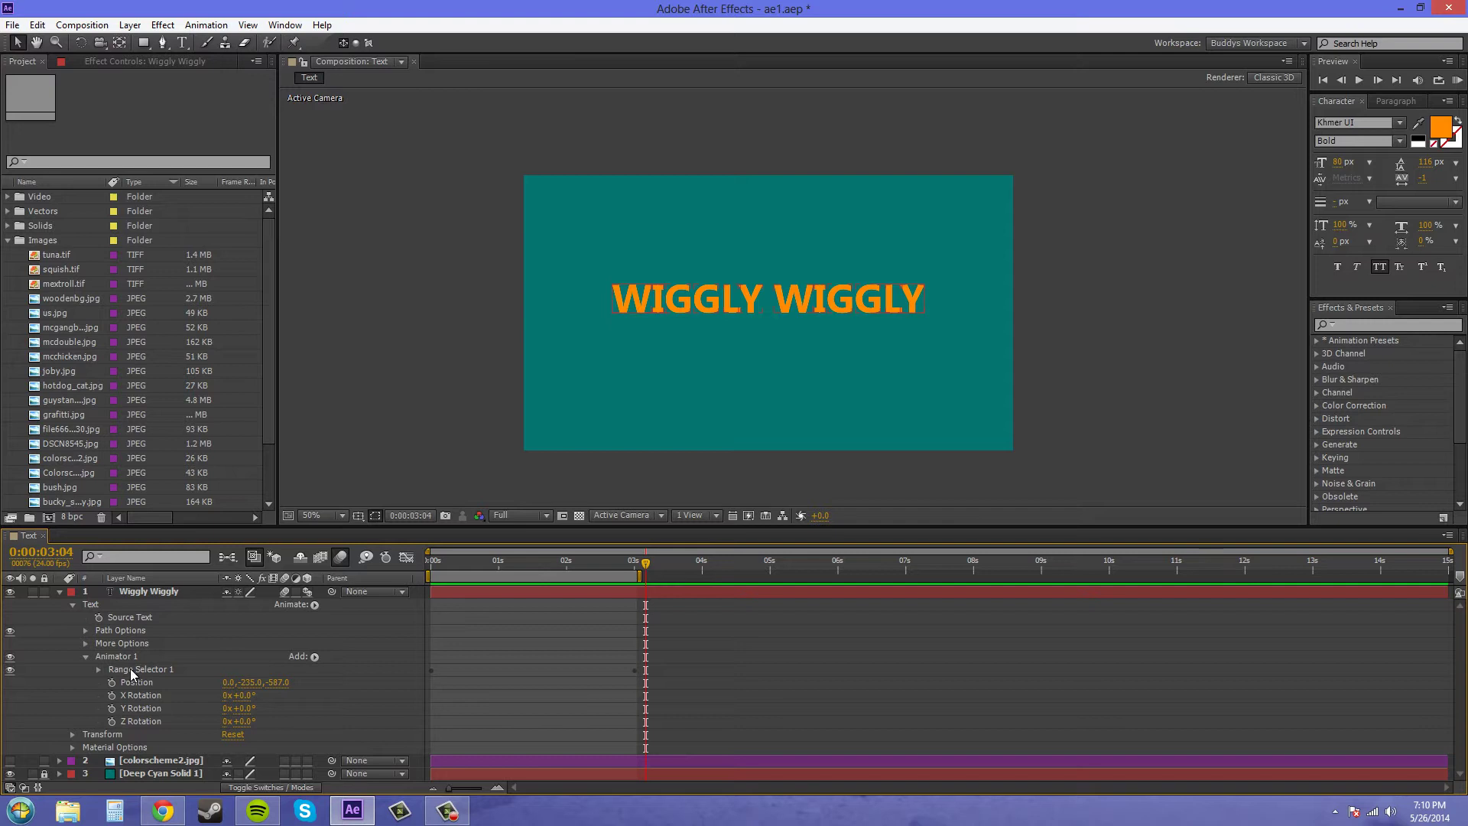
{"action": "left_click", "coordinate": [60, 593]}
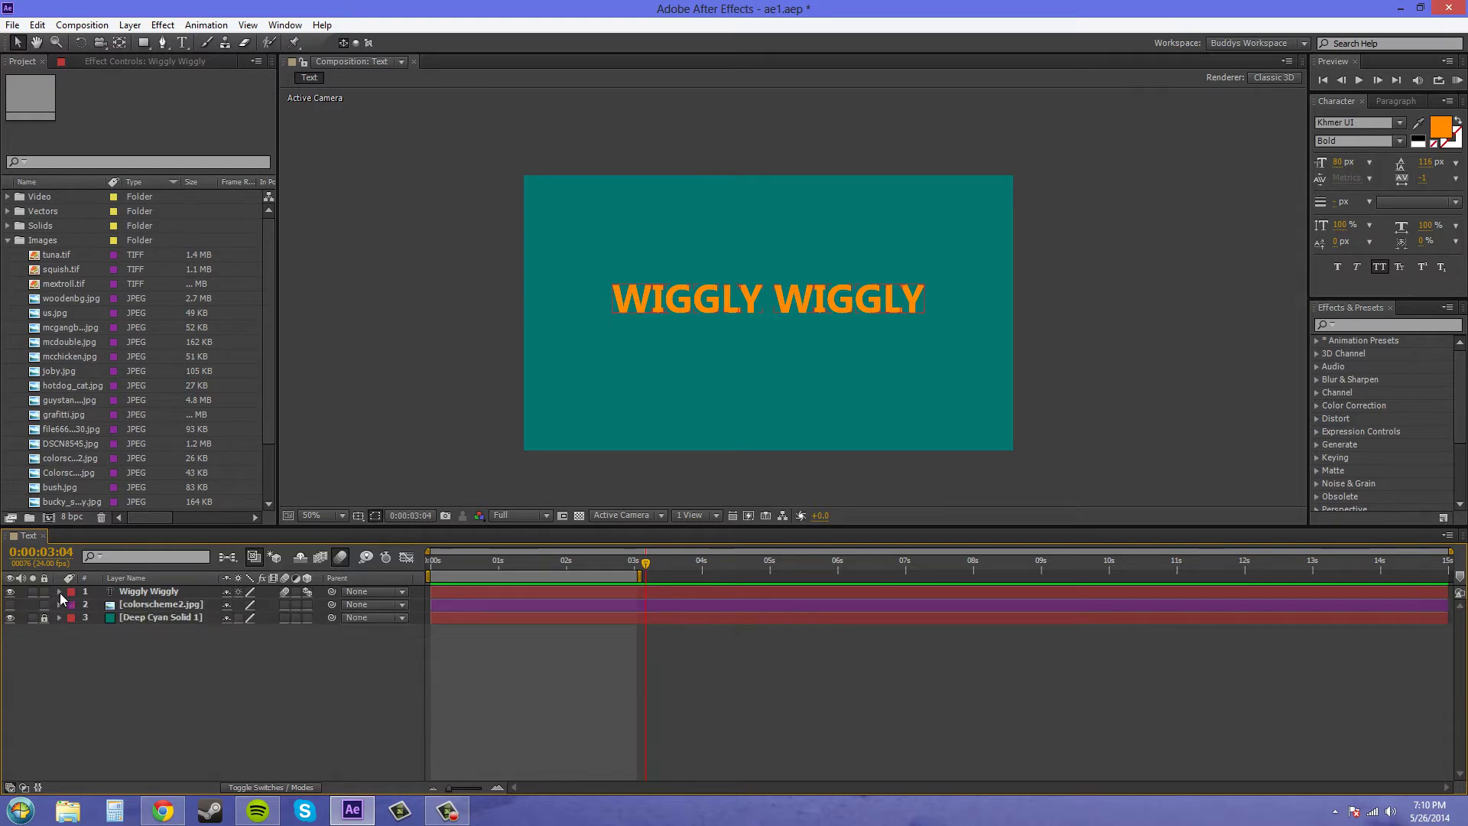
{"action": "left_click", "coordinate": [60, 594]}
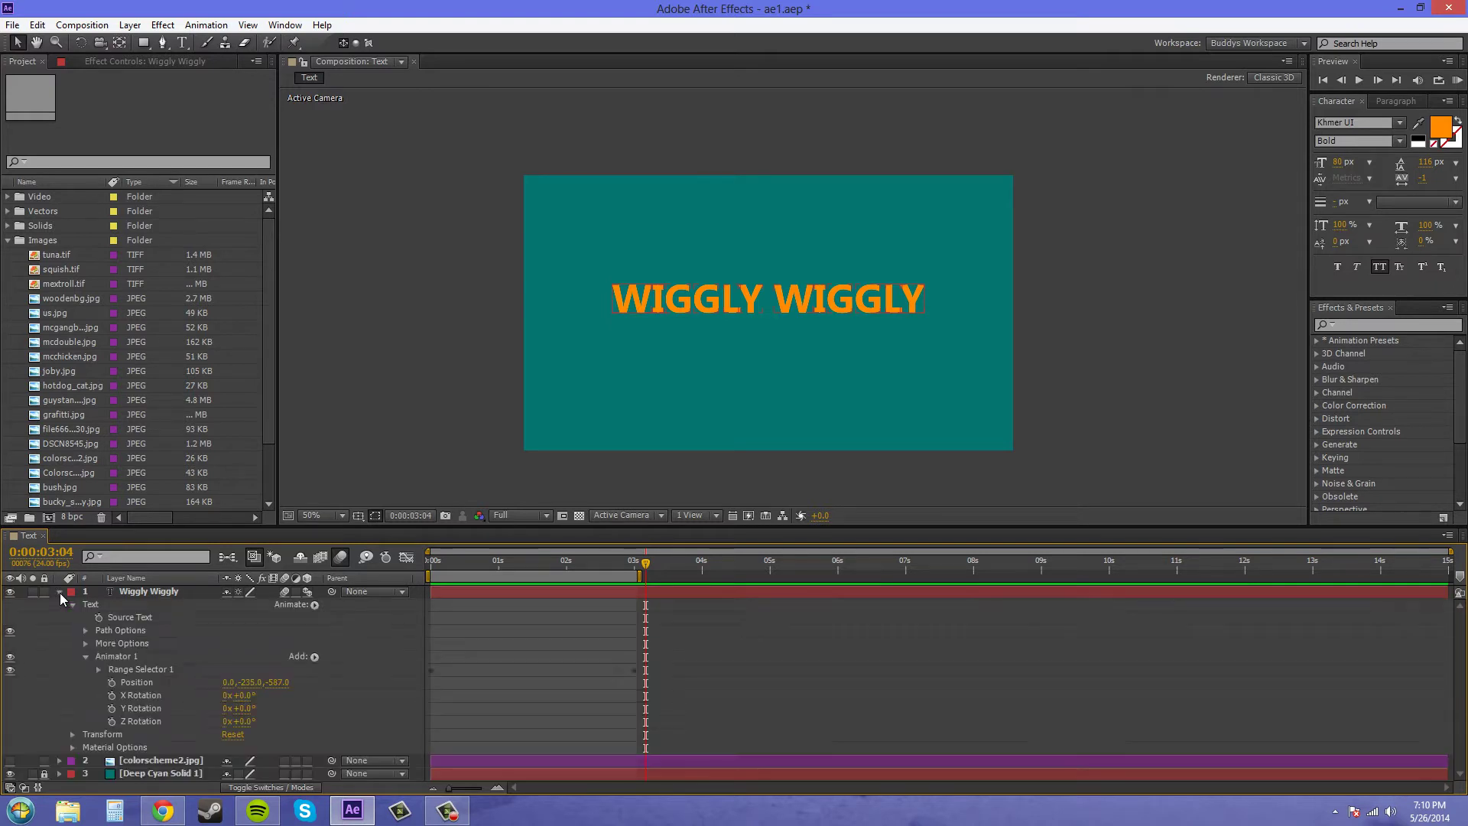
{"action": "left_click", "coordinate": [86, 656]}
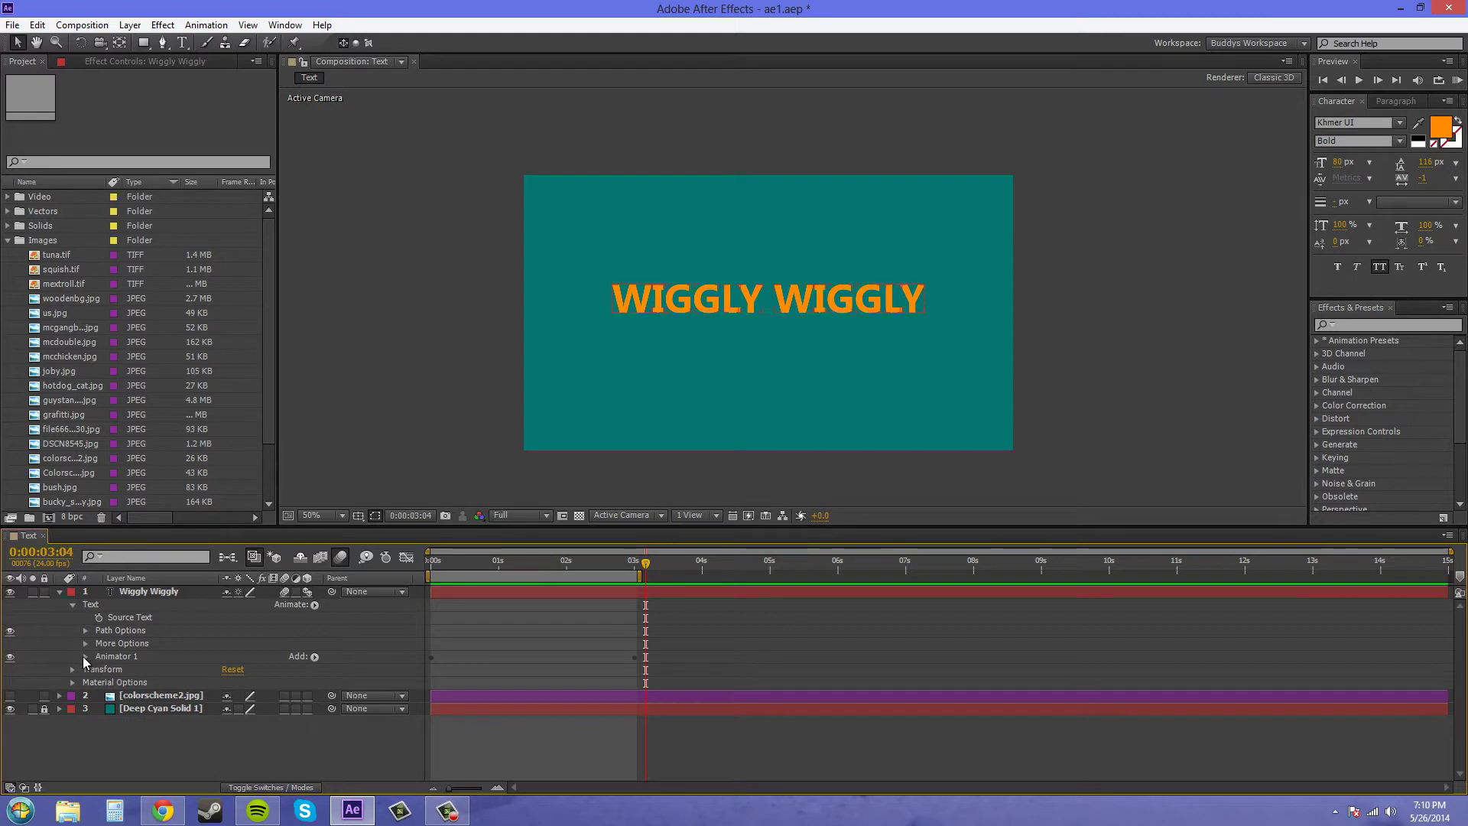
Add a Wiggly selector to Animator 1 through Add > Selector > Wiggly
{"action": "left_click", "coordinate": [315, 657]}
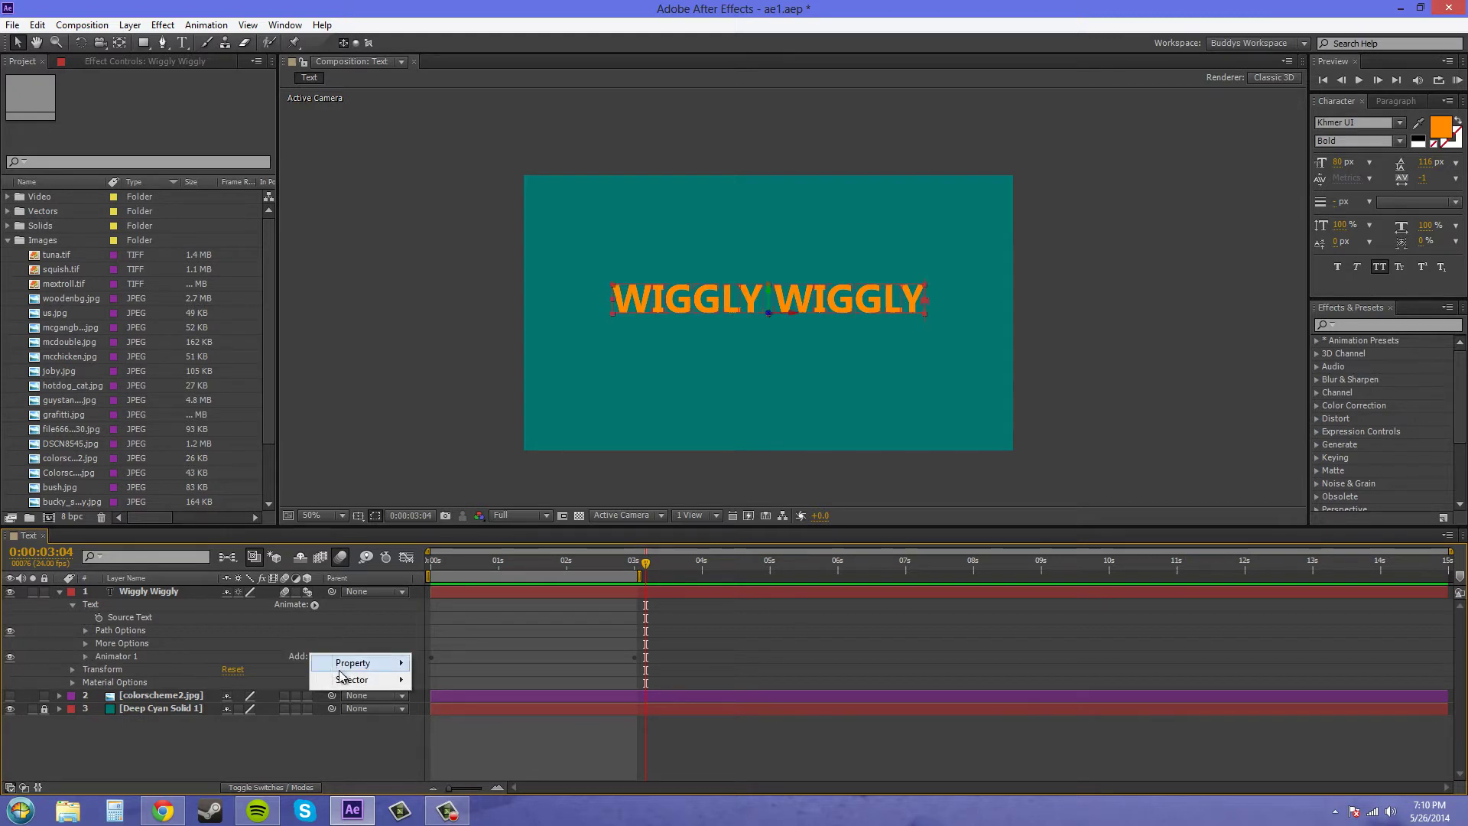
{"action": "mouse_move", "coordinate": [367, 680]}
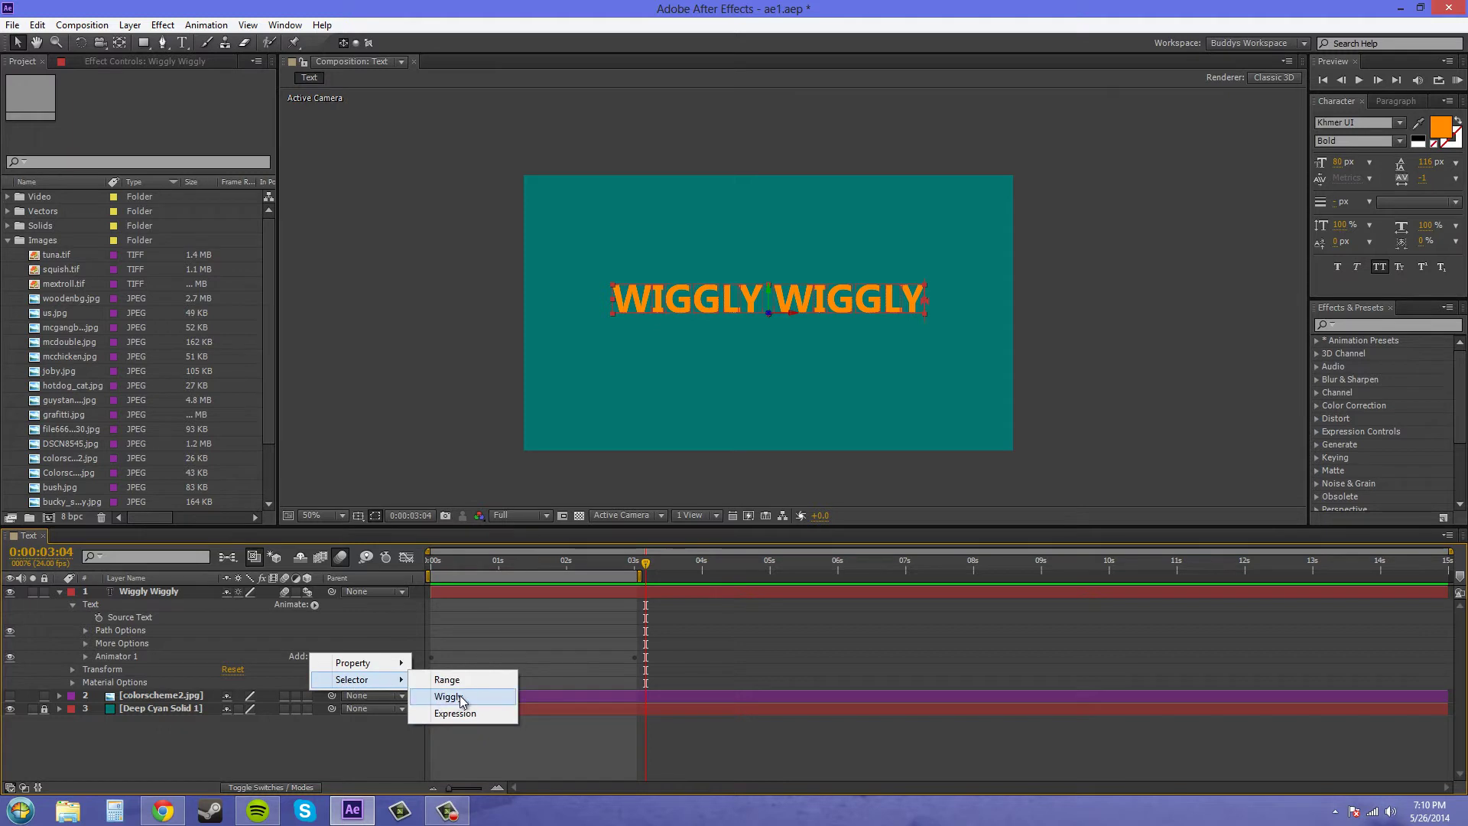
{"action": "left_click", "coordinate": [459, 696]}
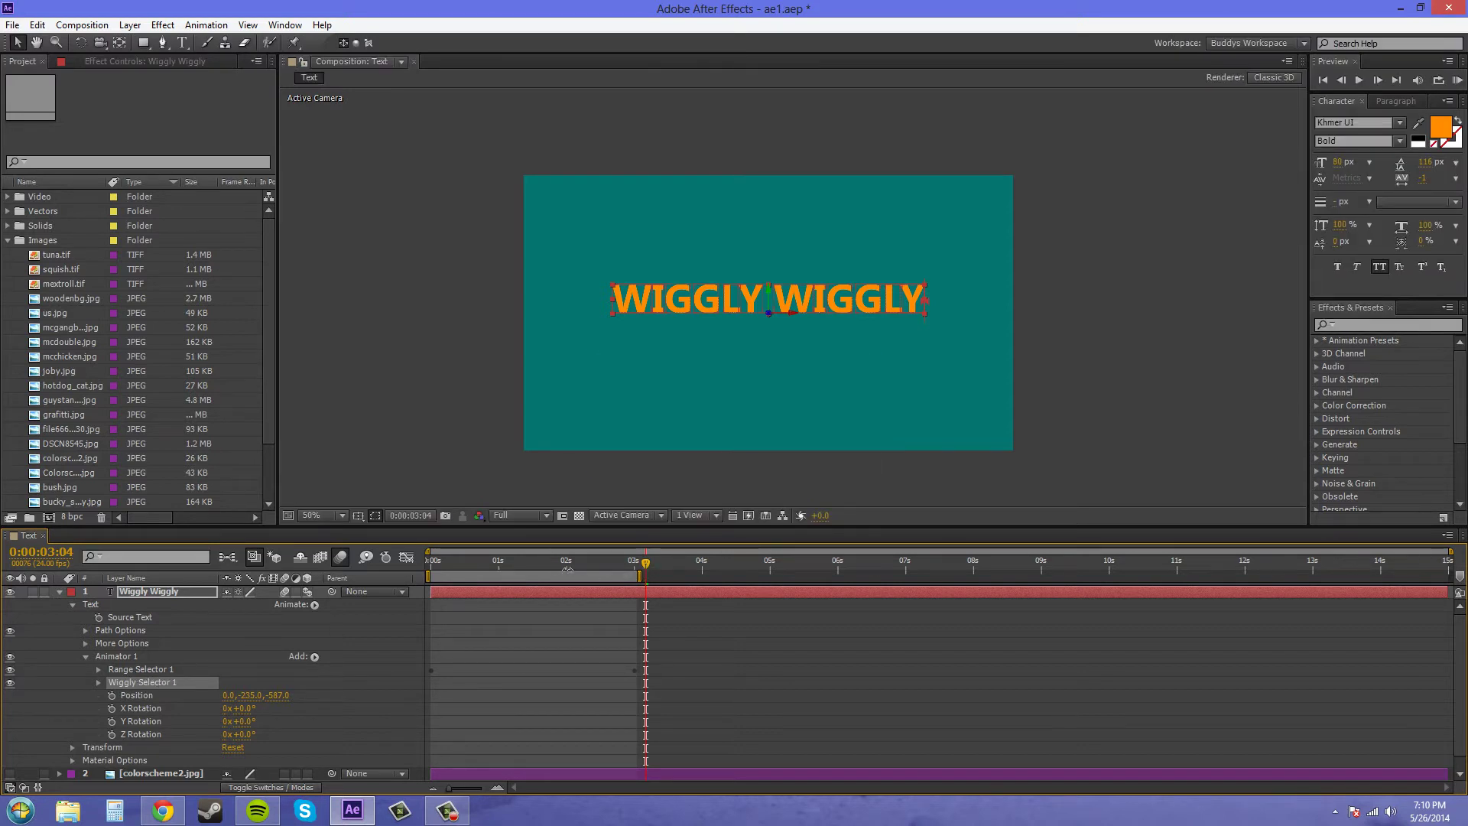
Scrub Animator 1's Position offset to -2890, -759, -587 to scatter the letters outside the frame
{"action": "left_click_drag", "start_coordinate": [646, 565], "coordinate": [359, 572]}
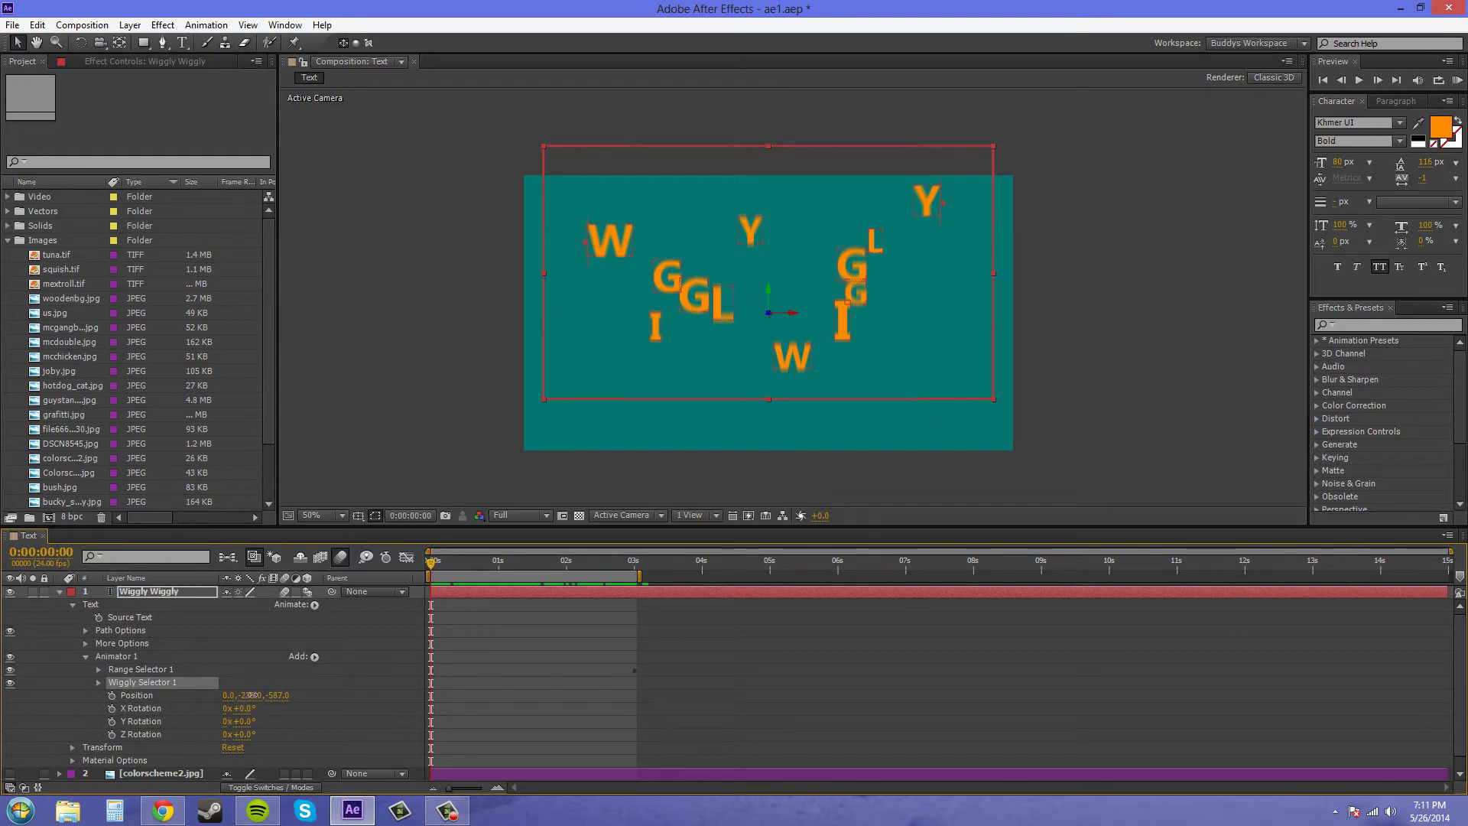
{"action": "left_click_drag", "start_coordinate": [252, 695], "coordinate": [4, 669]}
{"action": "left_click_drag", "start_coordinate": [279, 695], "coordinate": [168, 682]}
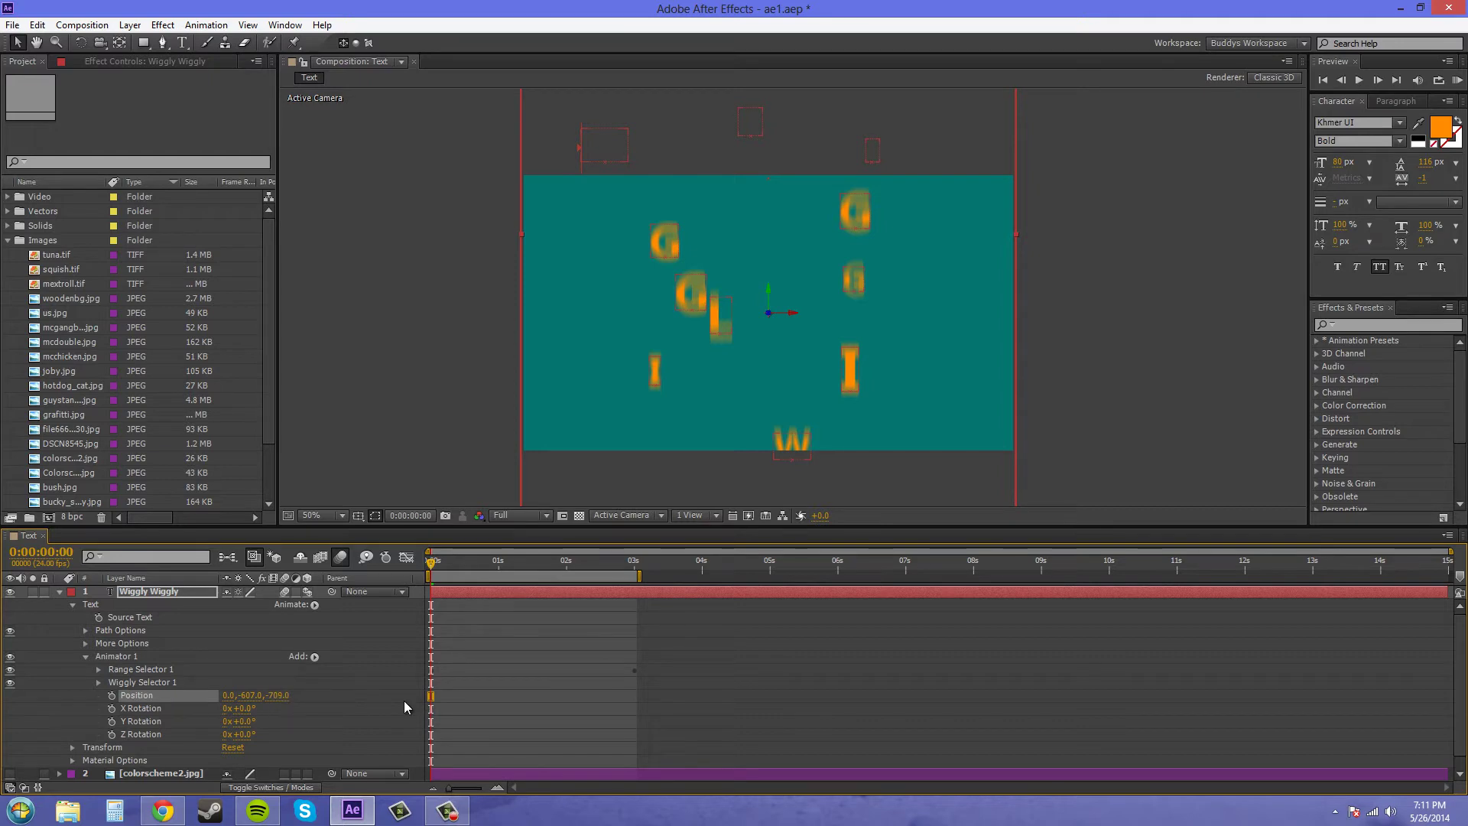
{"action": "left_click_drag", "start_coordinate": [404, 700], "coordinate": [403, 701]}
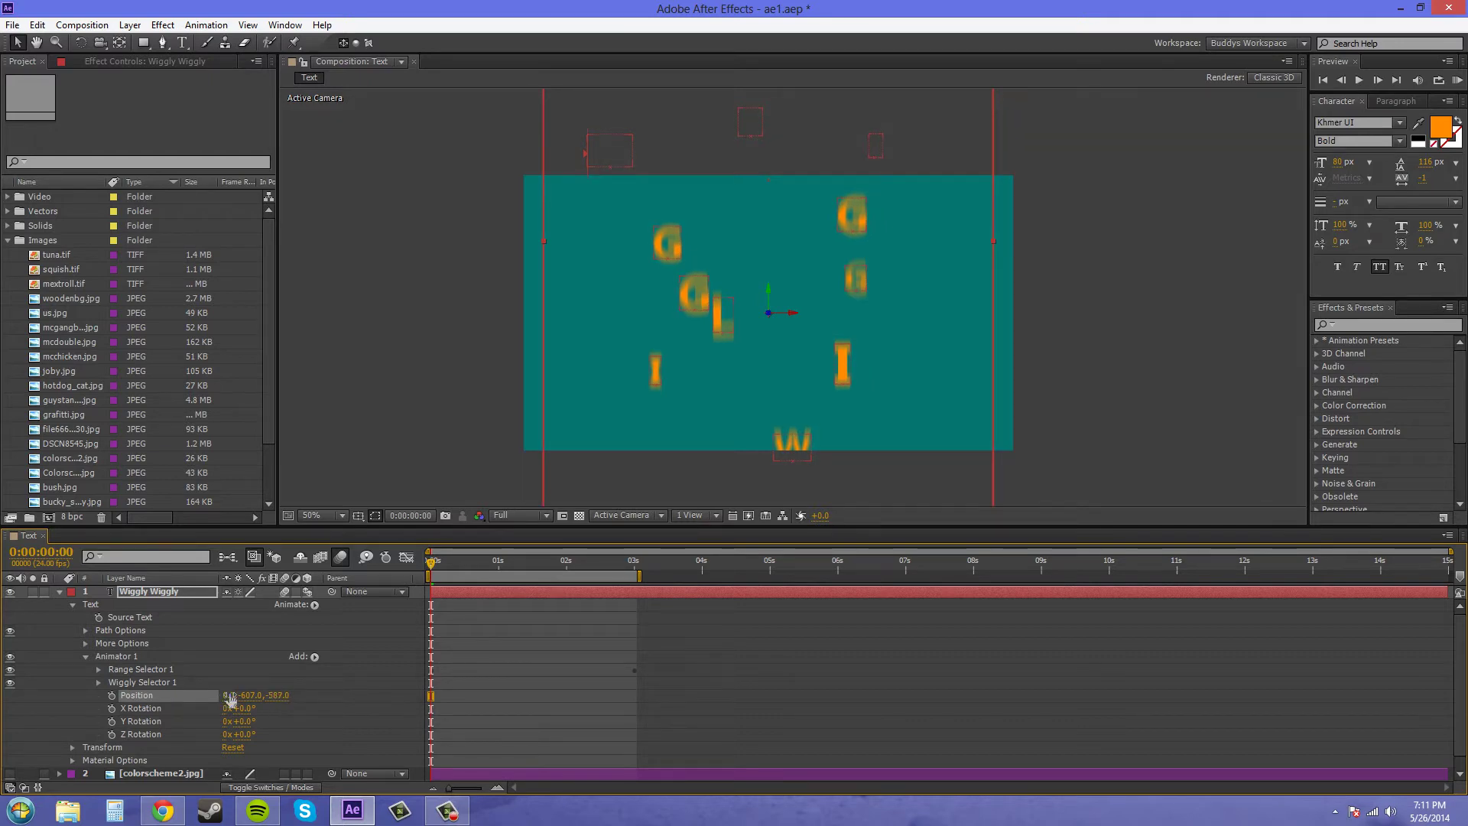
{"action": "mouse_move", "coordinate": [231, 700]}
{"action": "left_mouse_down"}
{"action": "mouse_move", "coordinate": [69, 678]}
{"action": "mouse_move", "coordinate": [45, 695]}
{"action": "left_mouse_up"}
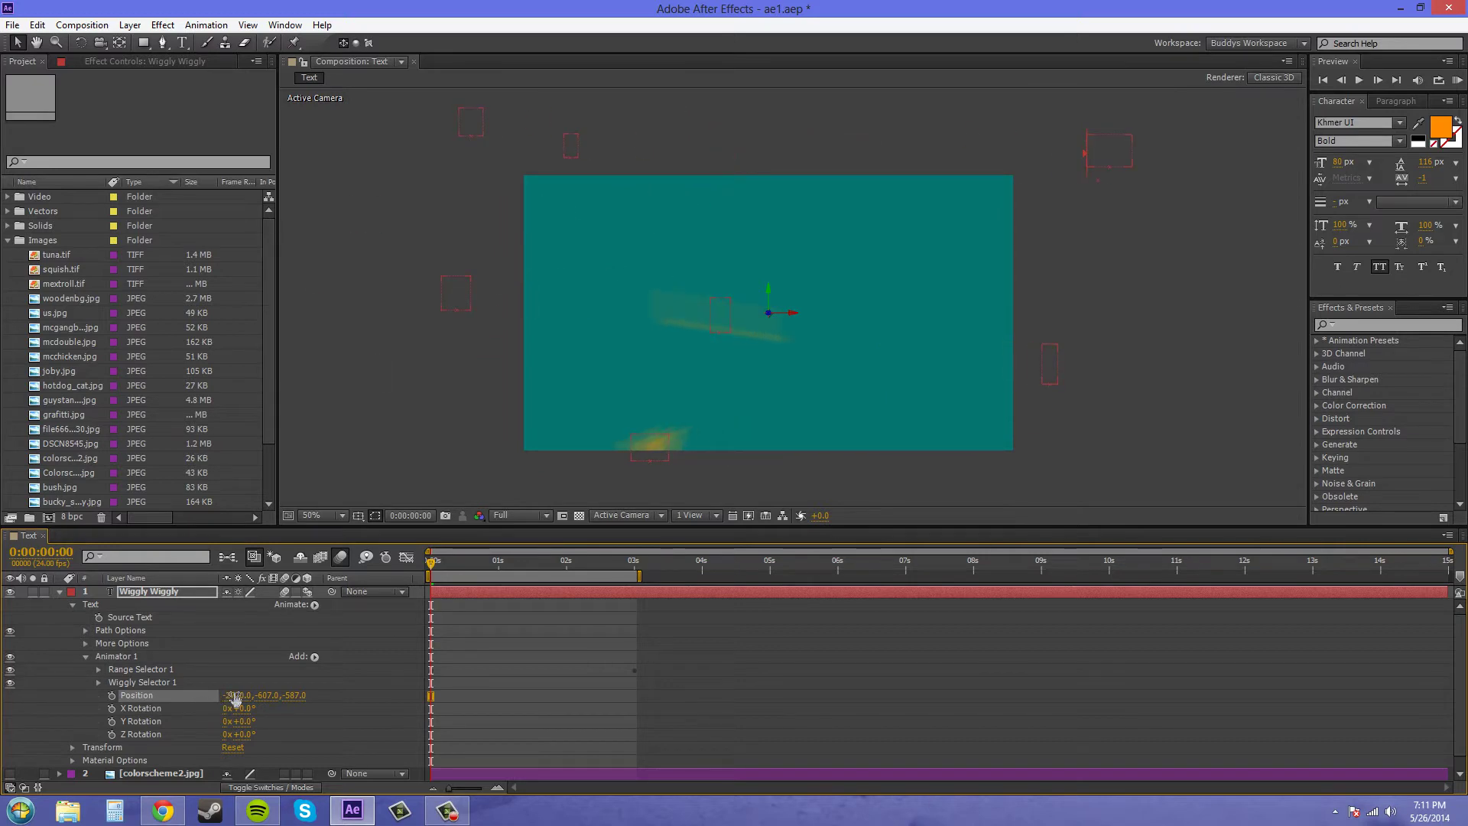
{"action": "left_click_drag", "start_coordinate": [246, 695], "coordinate": [290, 696]}
{"action": "mouse_move", "coordinate": [206, 679]}
{"action": "left_mouse_down"}
{"action": "mouse_move", "coordinate": [64, 636]}
{"action": "mouse_move", "coordinate": [149, 647]}
{"action": "left_mouse_up"}
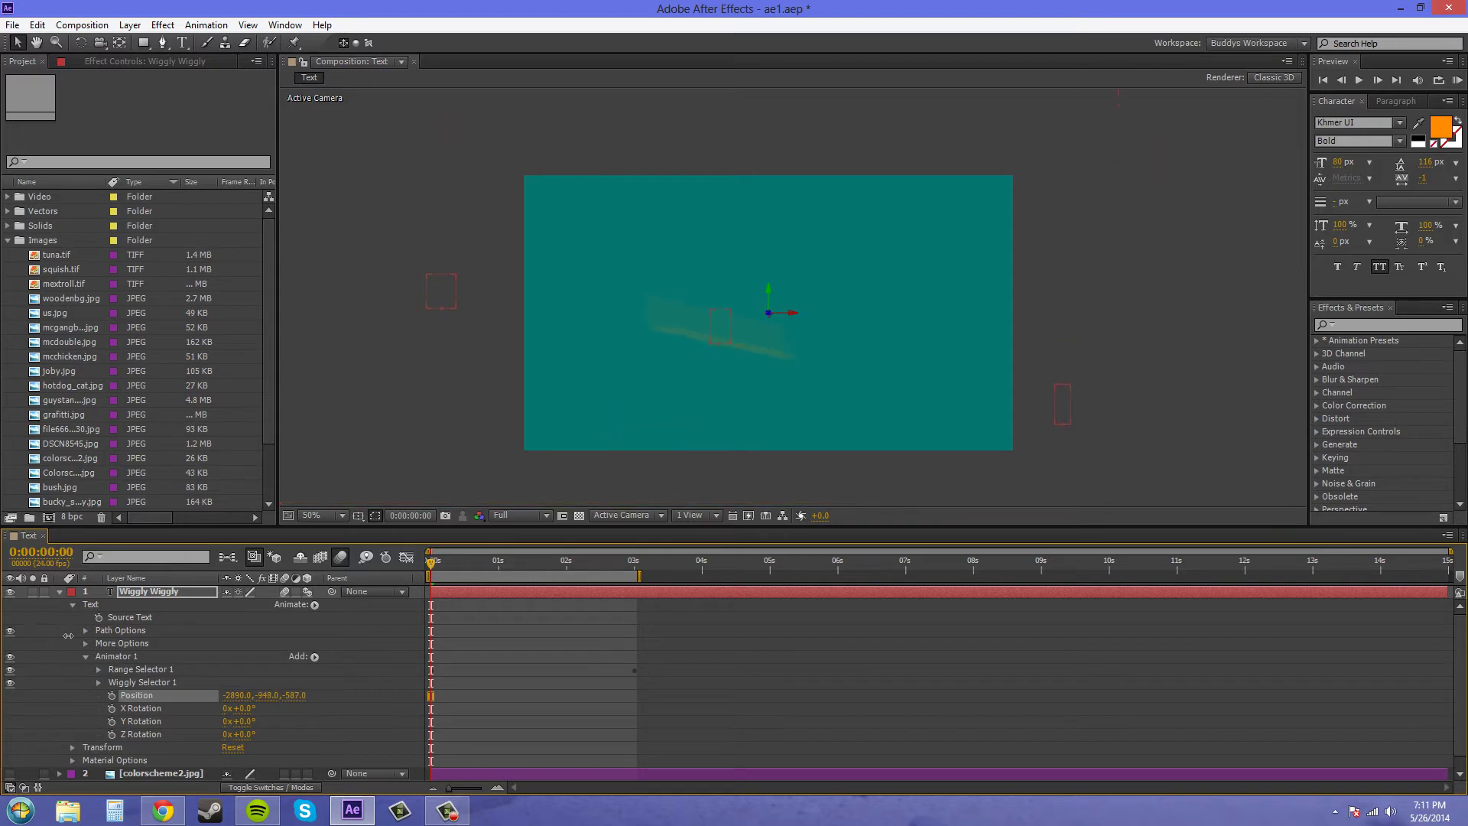
Turn off motion blur on the text layer and reveal Wiggly Selector 1's settings
{"action": "left_click", "coordinate": [285, 592]}
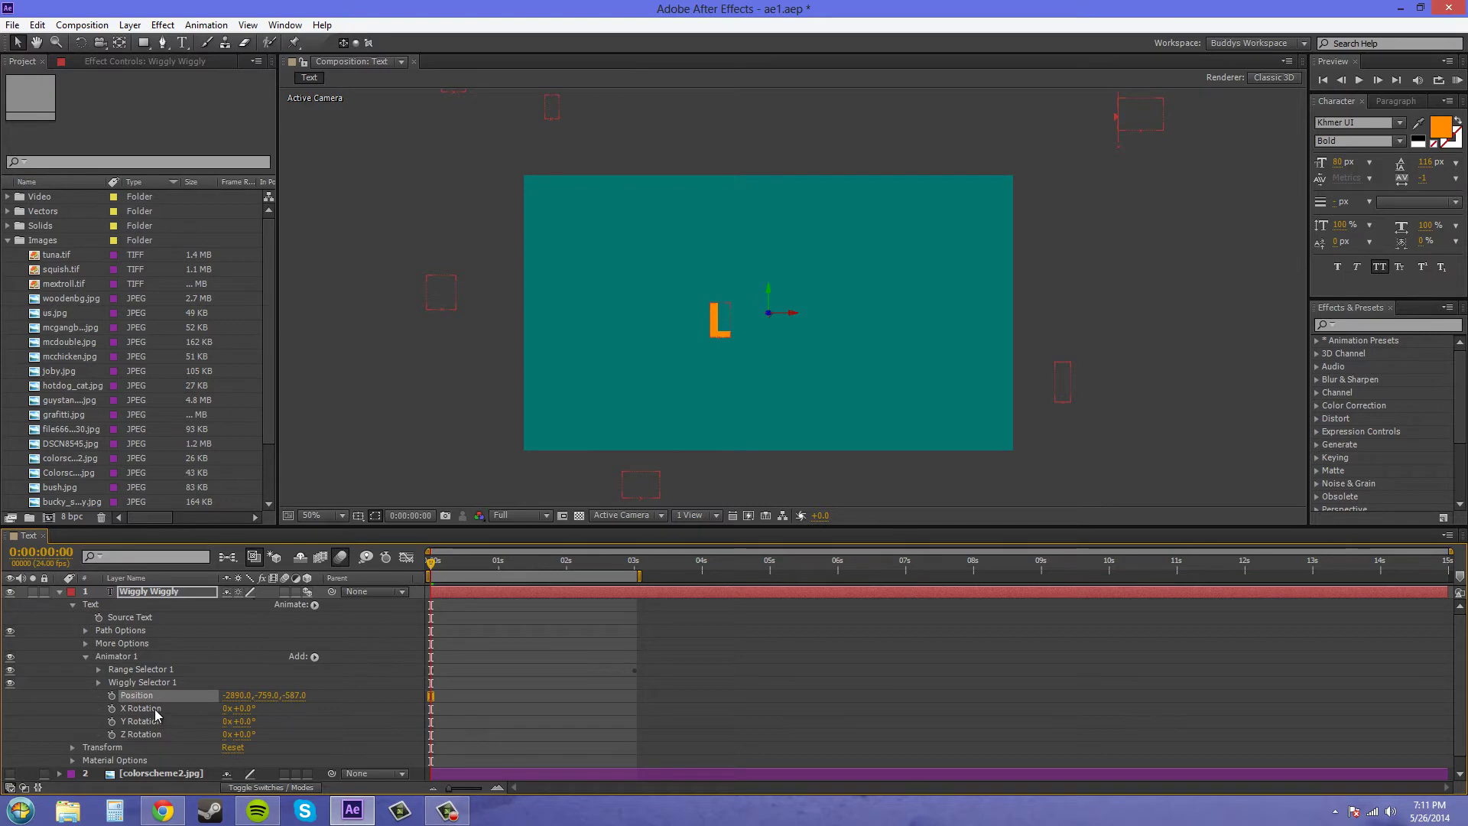
{"action": "left_click", "coordinate": [98, 682]}
{"action": "scroll", "coordinate": [103, 681], "scroll_direction": "down", "scroll_amount": 3}
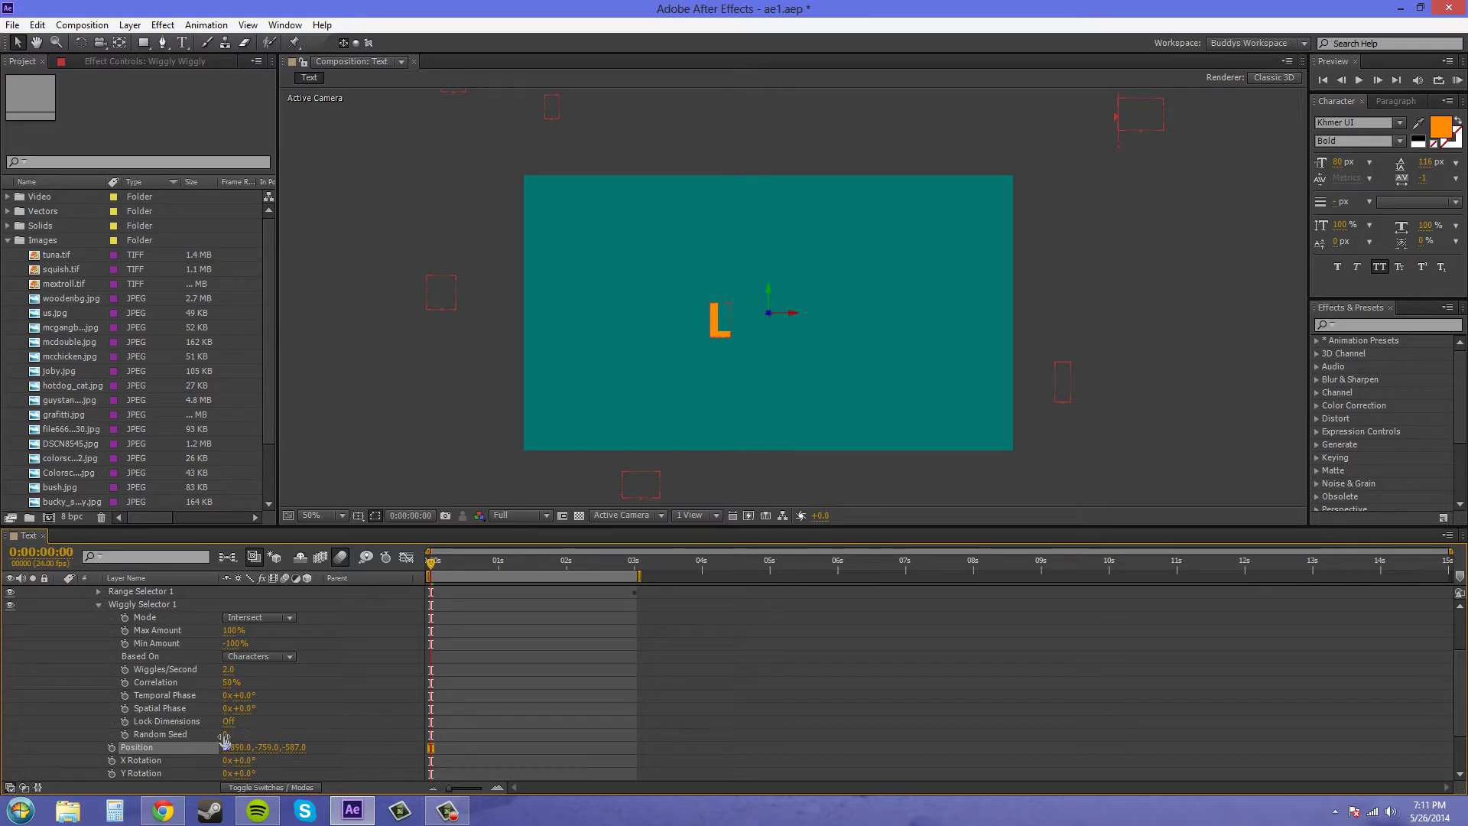
{"action": "mouse_move", "coordinate": [227, 745]}
{"action": "left_mouse_down"}
{"action": "mouse_move", "coordinate": [397, 744]}
{"action": "mouse_move", "coordinate": [286, 724]}
{"action": "mouse_move", "coordinate": [235, 740]}
{"action": "left_mouse_up"}
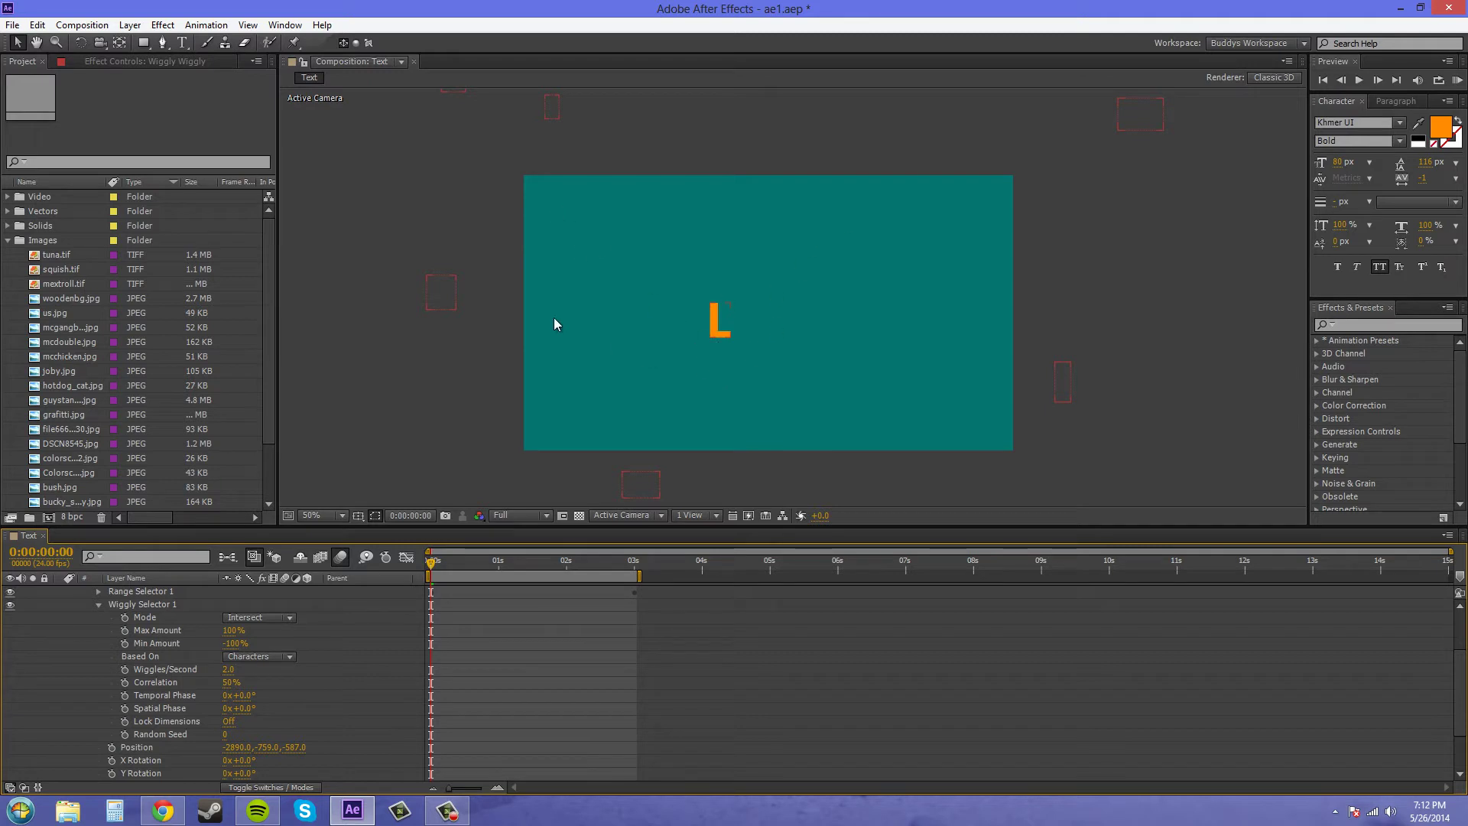
Try Random Seed values 1 through 3, settling on Random Seed 4
{"action": "left_click", "coordinate": [226, 734]}
{"action": "type", "text": "1"}
{"action": "key", "text": "Return"}
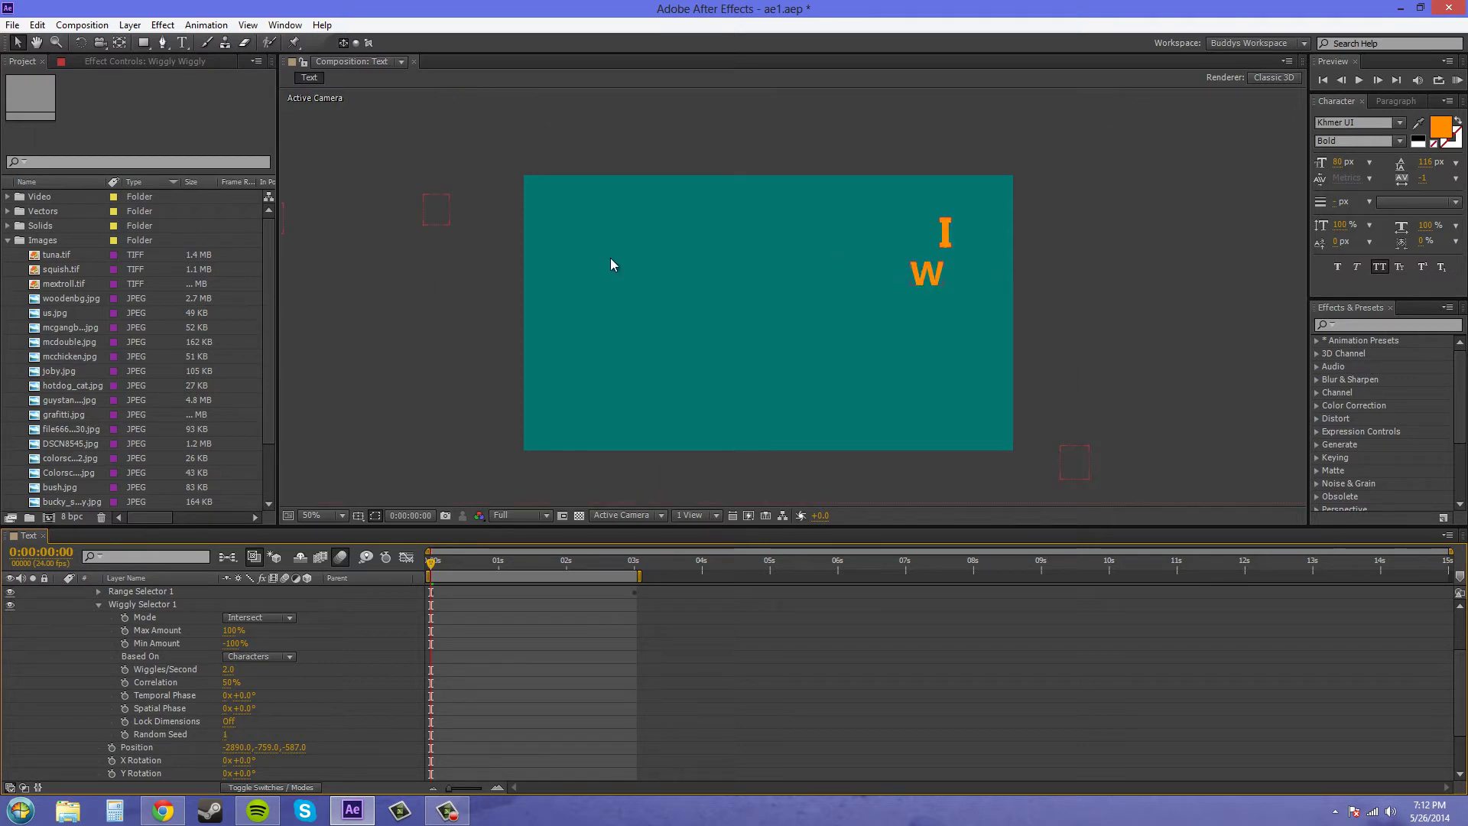
{"action": "left_click", "coordinate": [227, 734]}
{"action": "key", "text": "Return"}
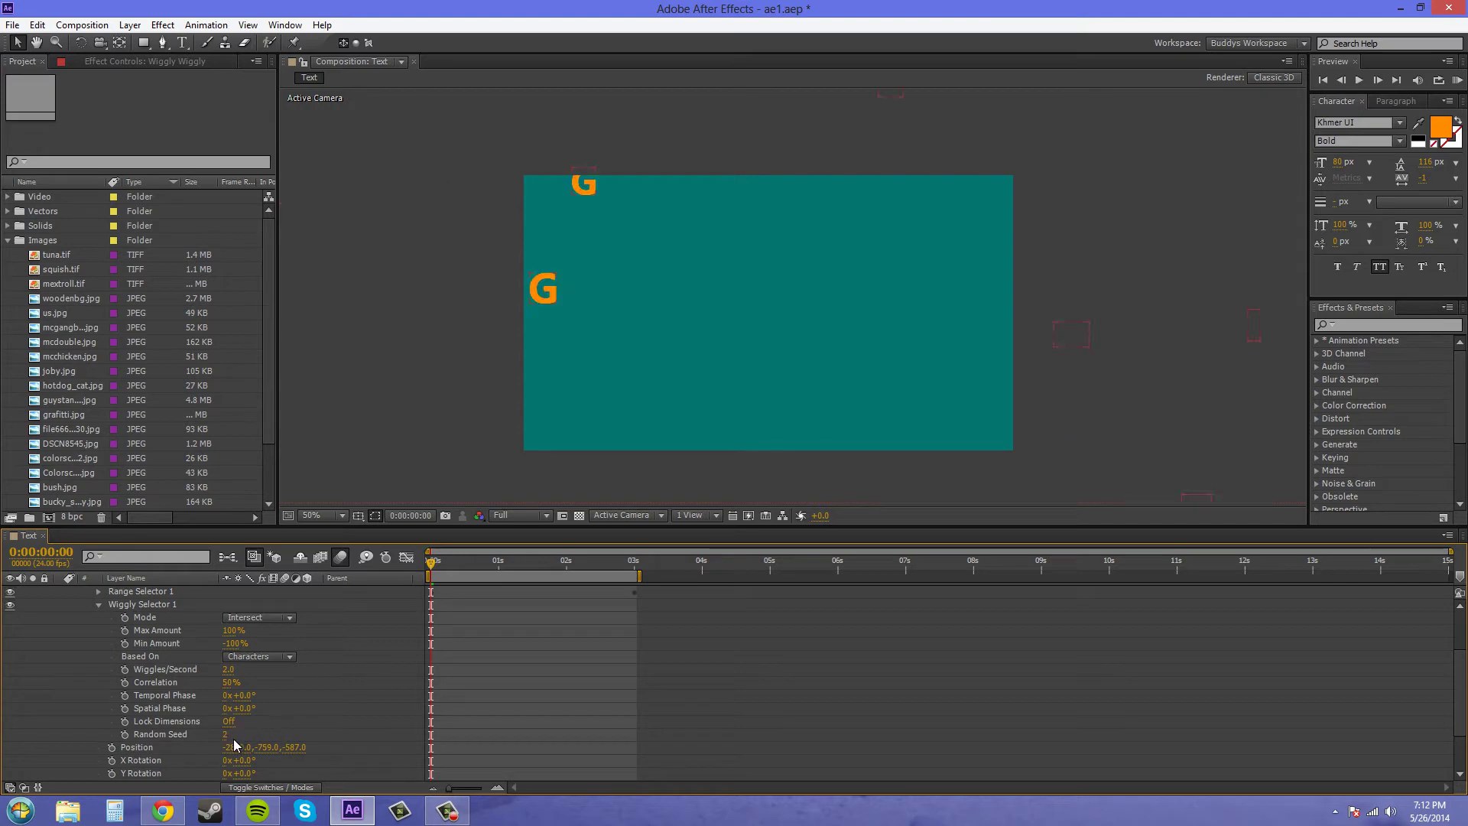
{"action": "left_click", "coordinate": [226, 734]}
{"action": "left_click", "coordinate": [228, 734]}
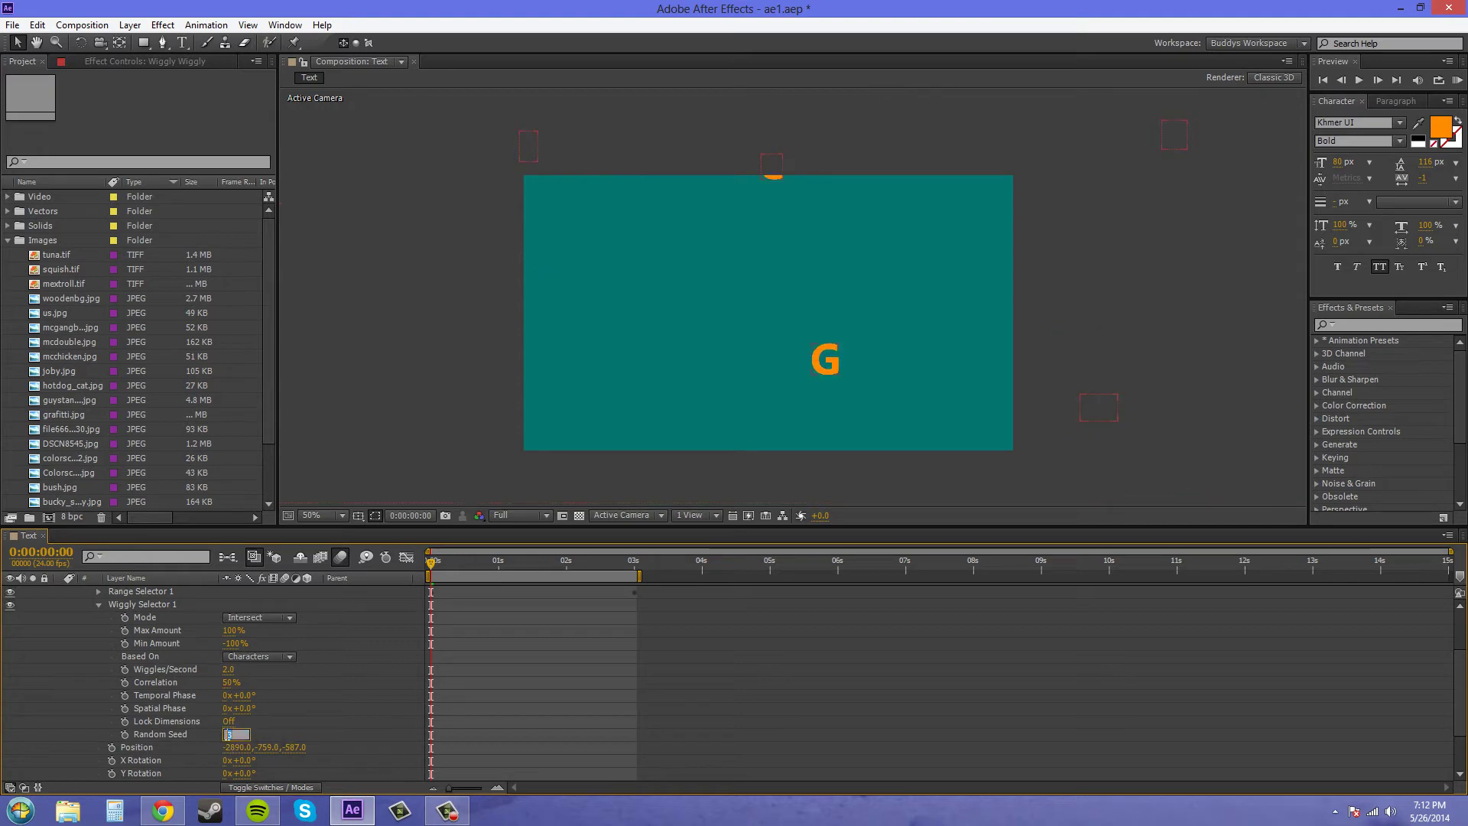
{"action": "type", "text": "4"}
{"action": "key", "text": "Return"}
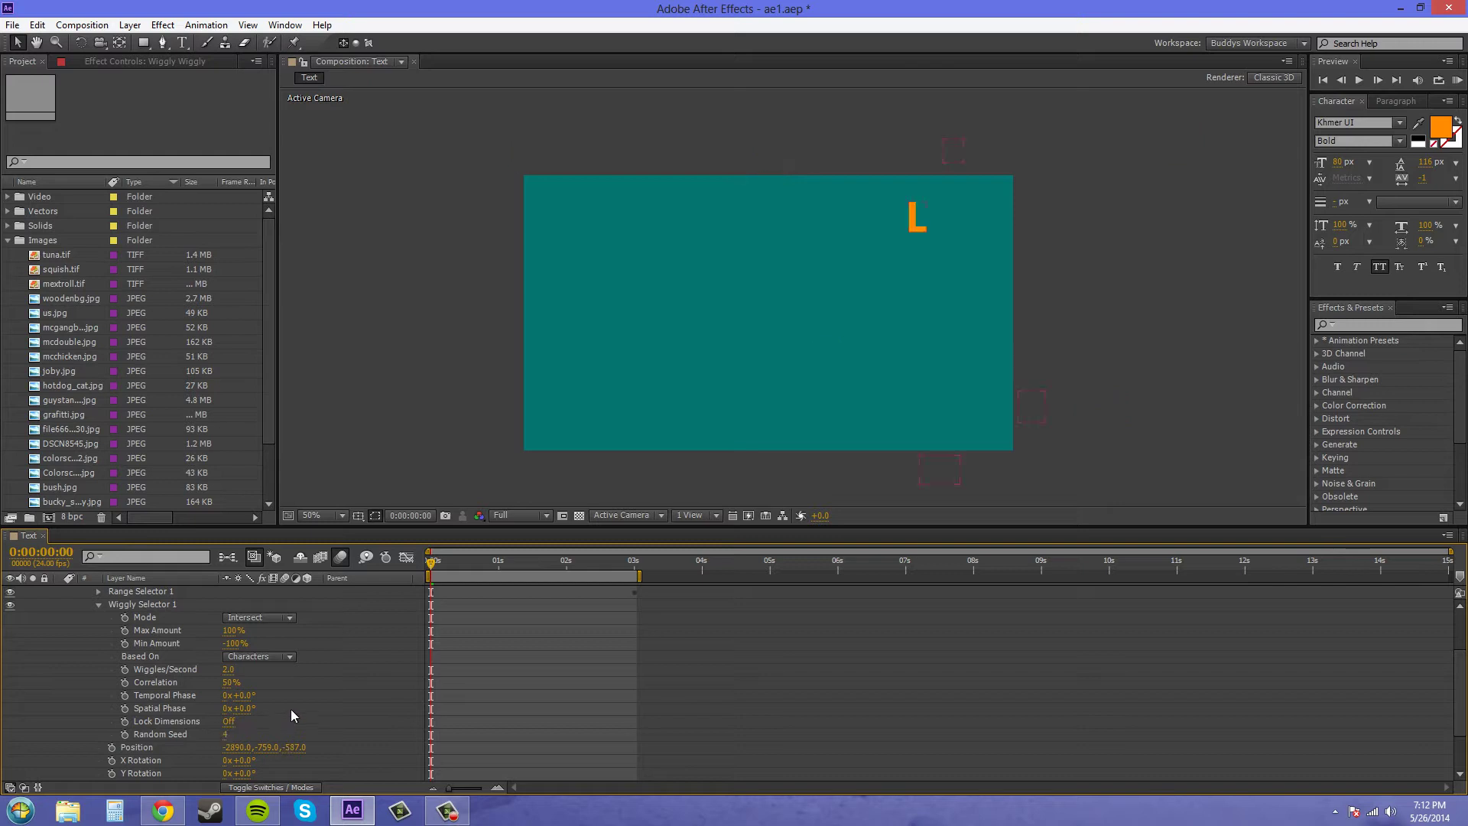
Raise Animator 1's vertical Position offset to -1390
{"action": "scroll", "coordinate": [290, 694], "scroll_direction": "up", "scroll_amount": 3}
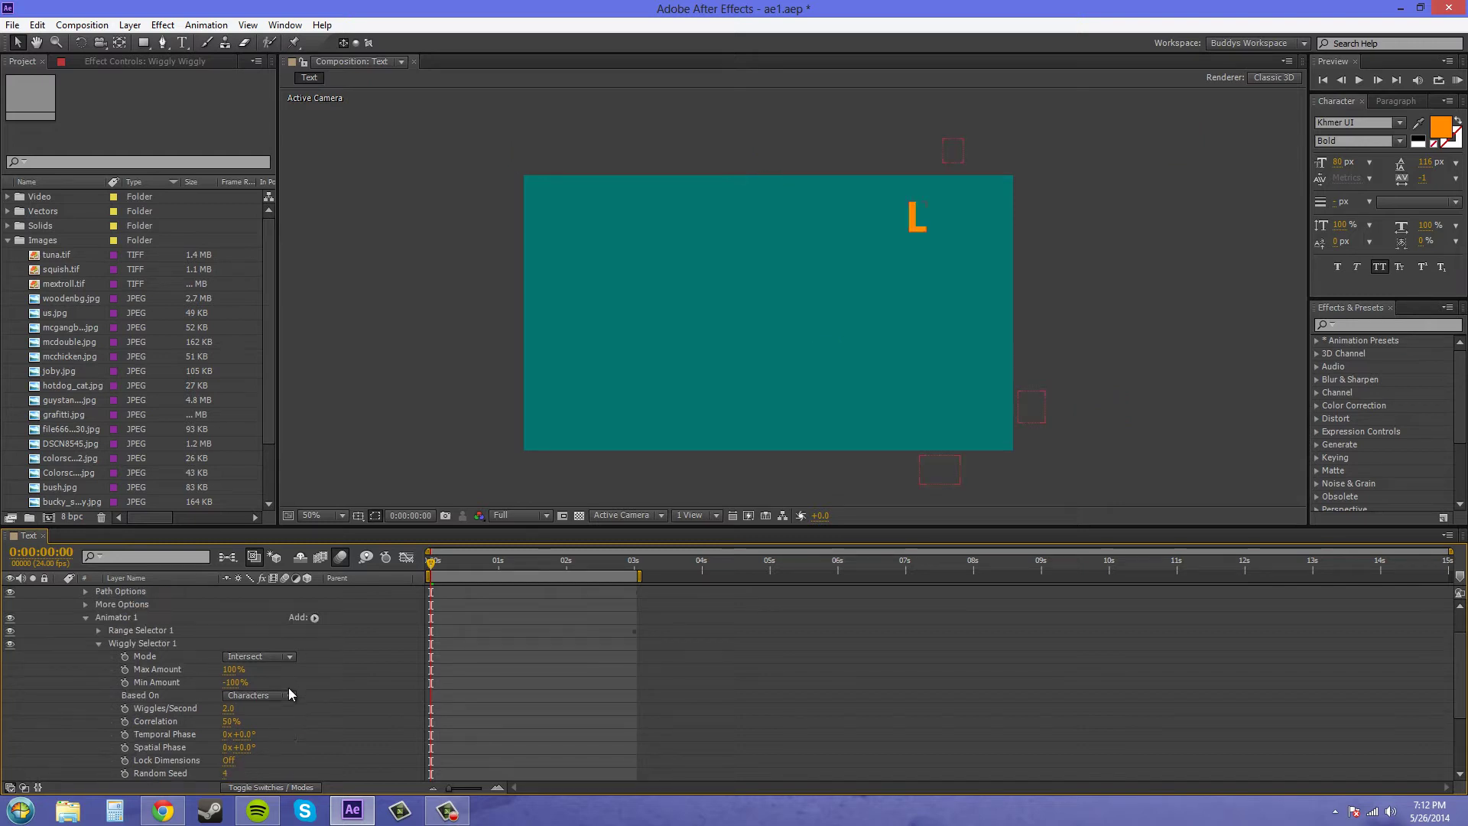
{"action": "scroll", "coordinate": [290, 687], "scroll_direction": "down", "scroll_amount": 3}
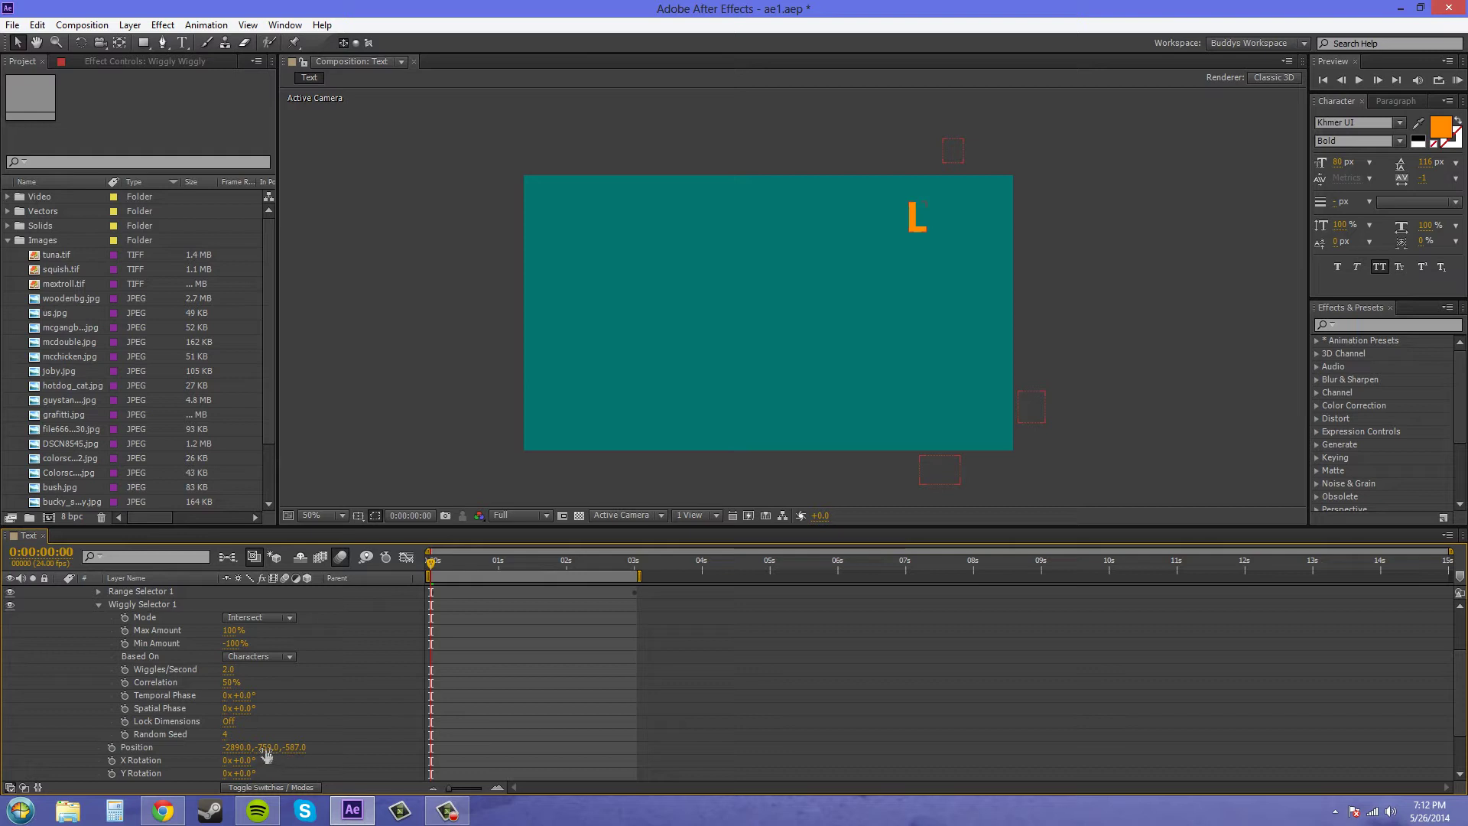
{"action": "left_click_drag", "start_coordinate": [266, 745], "coordinate": [185, 743]}
Zoom out to inspect the scattered letters, then return to 50% and recentre the teal composition
{"action": "key", "text": "comma"}
{"action": "key", "text": "comma"}
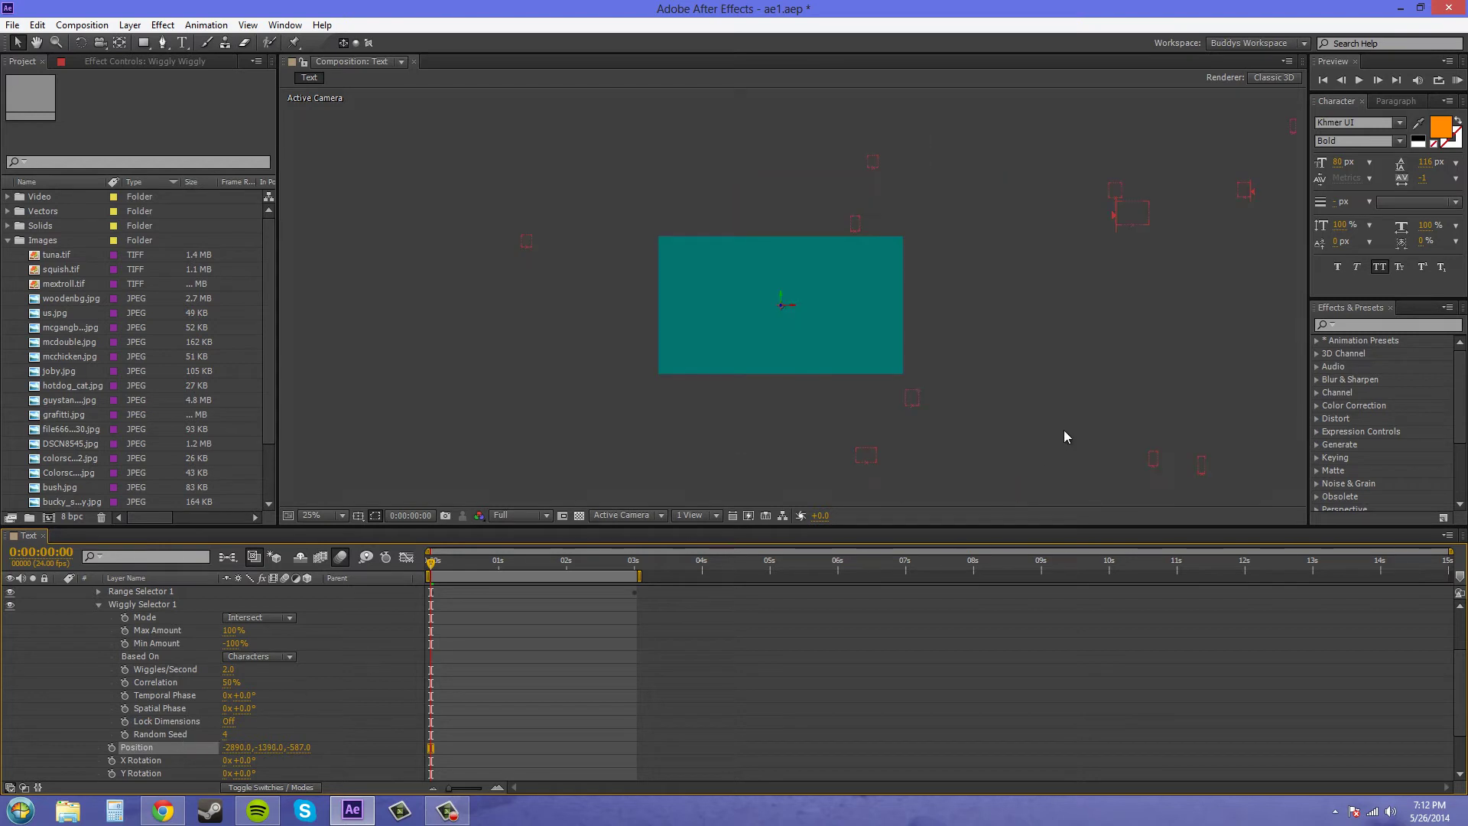
{"action": "key", "text": "comma"}
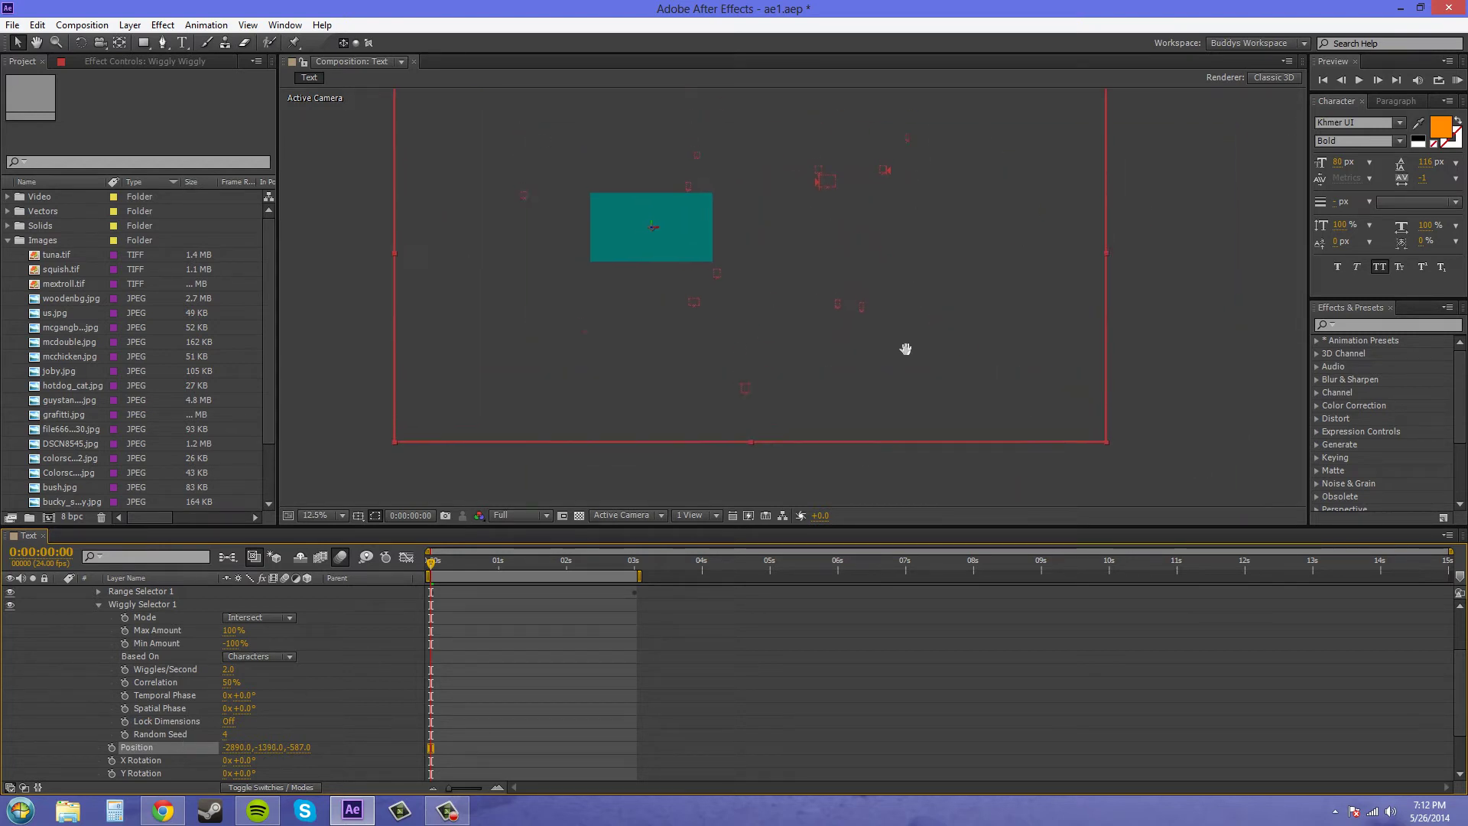
{"action": "key", "text": "period"}
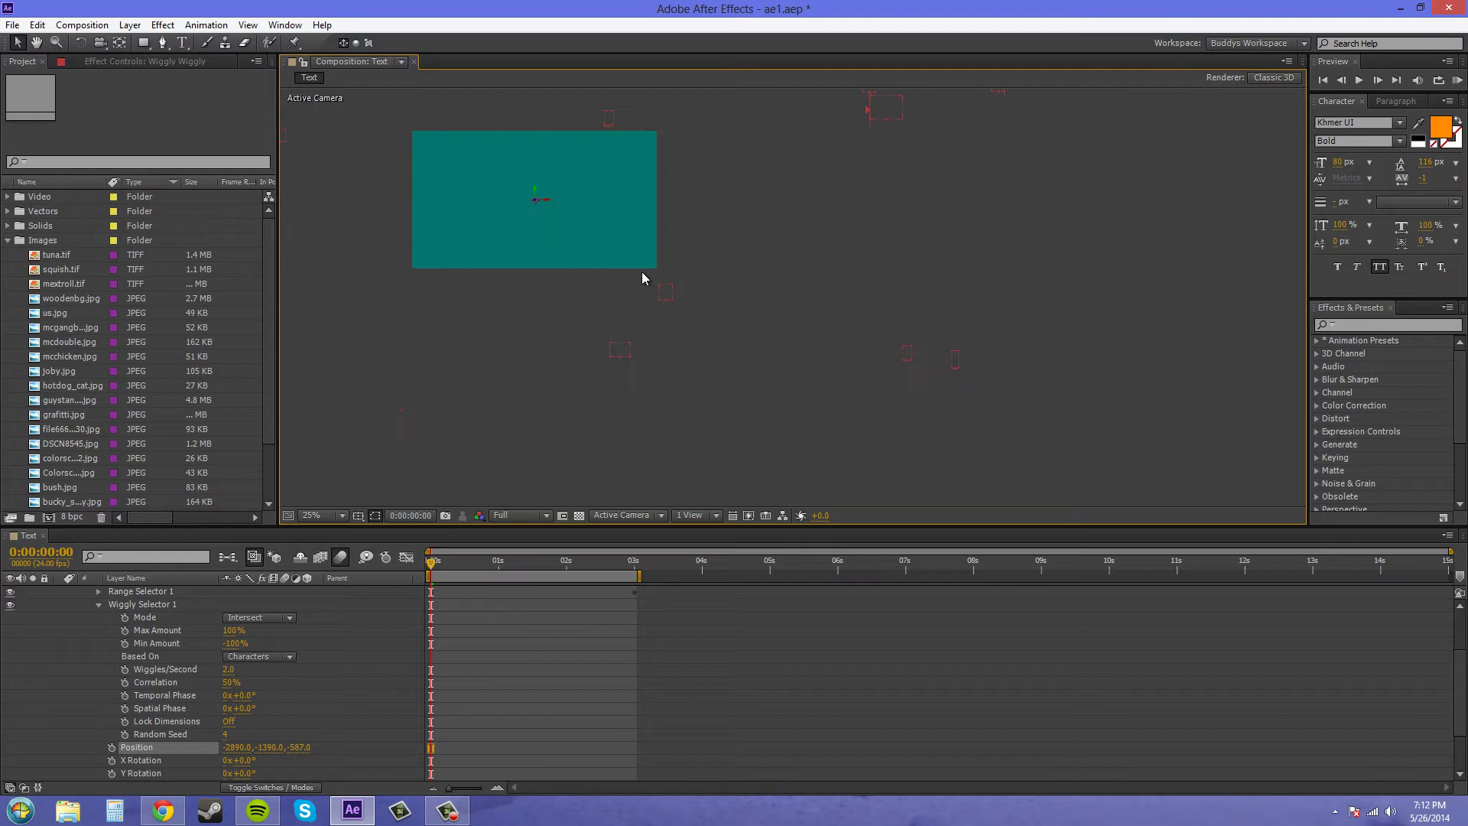
{"action": "left_click_drag", "start_coordinate": [590, 331], "coordinate": [927, 439]}
{"action": "key", "text": "period"}
{"action": "left_click_drag", "start_coordinate": [1047, 466], "coordinate": [795, 383]}
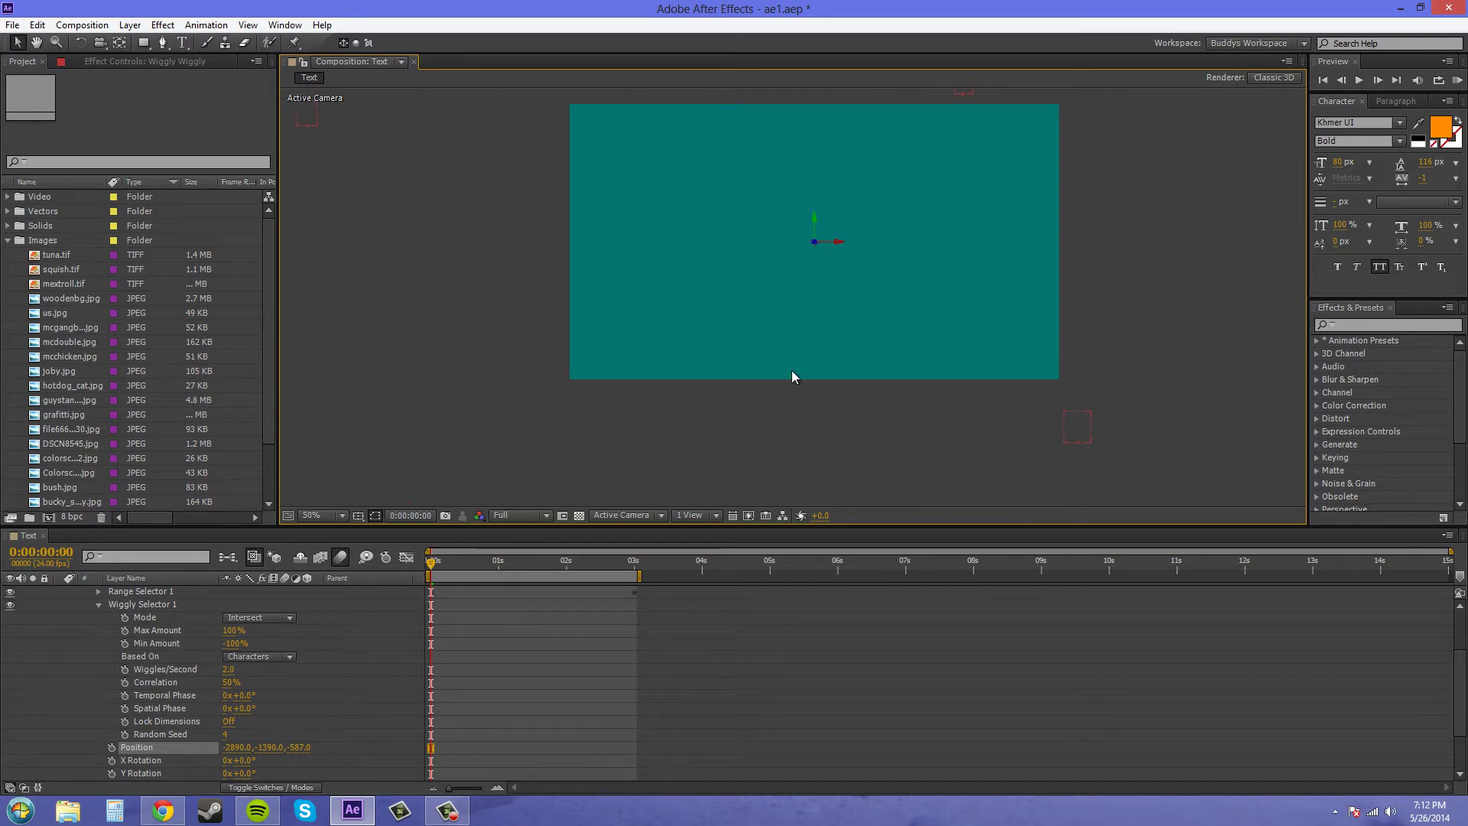
RAM preview the letters flying in, then stop playback
{"action": "left_click", "coordinate": [1456, 81]}
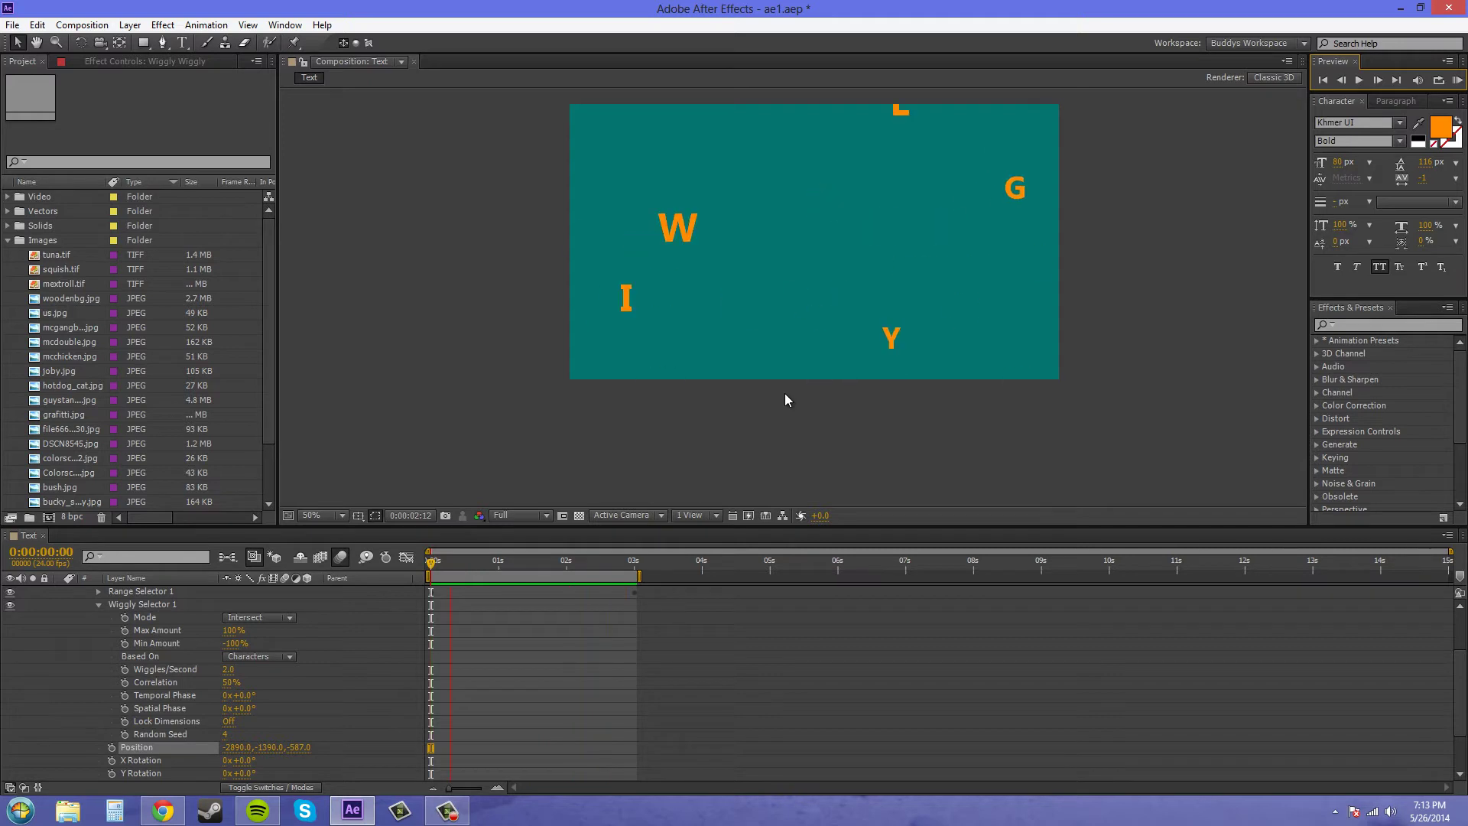
{"action": "key", "text": "space"}
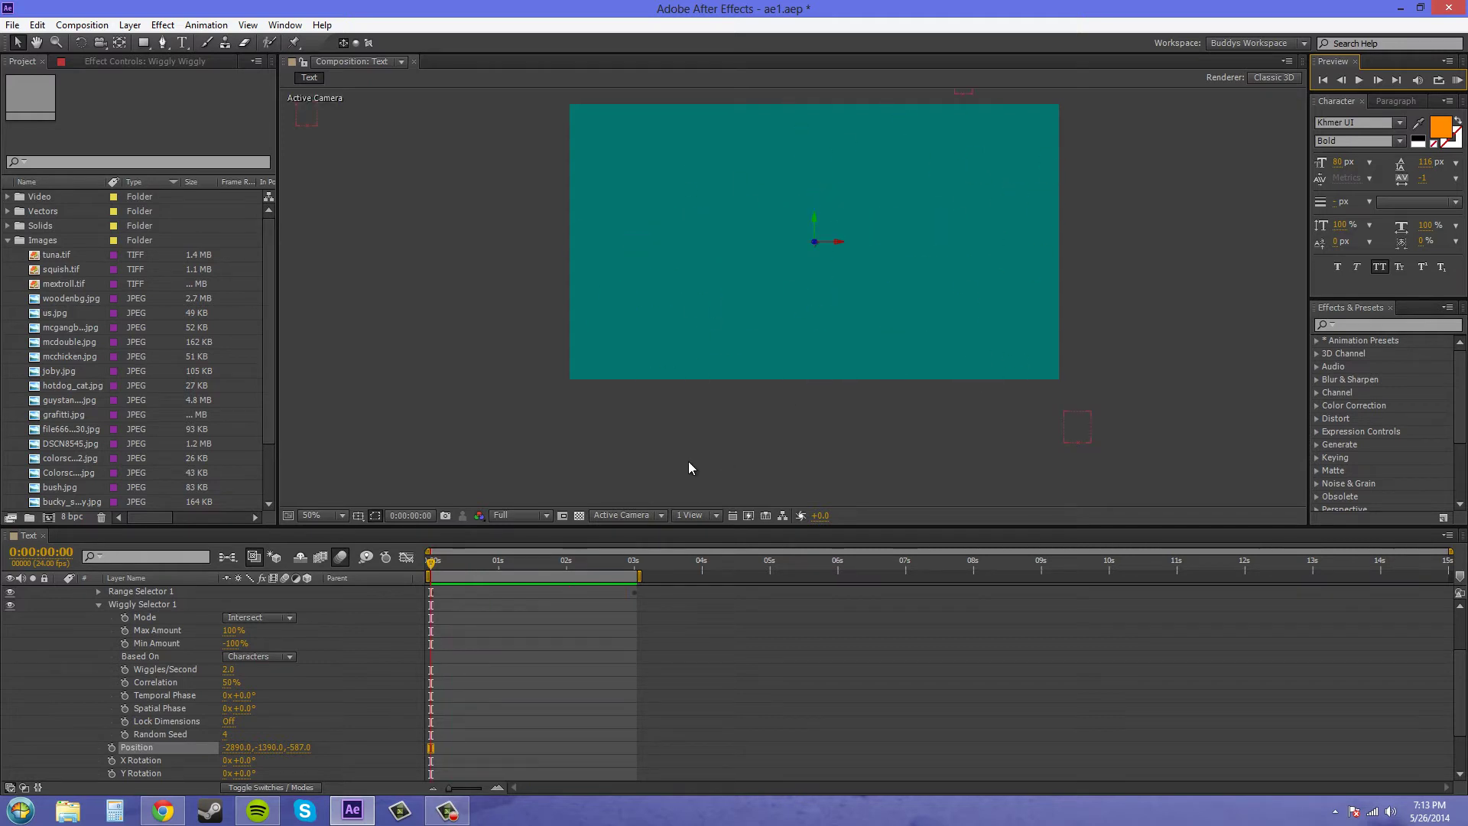
{"action": "scroll", "coordinate": [302, 643], "scroll_direction": "up", "scroll_amount": 3}
Enable motion blur on the Wiggly Wiggly layer, preview again, and scrub to about 1 second
{"action": "left_click", "coordinate": [285, 591]}
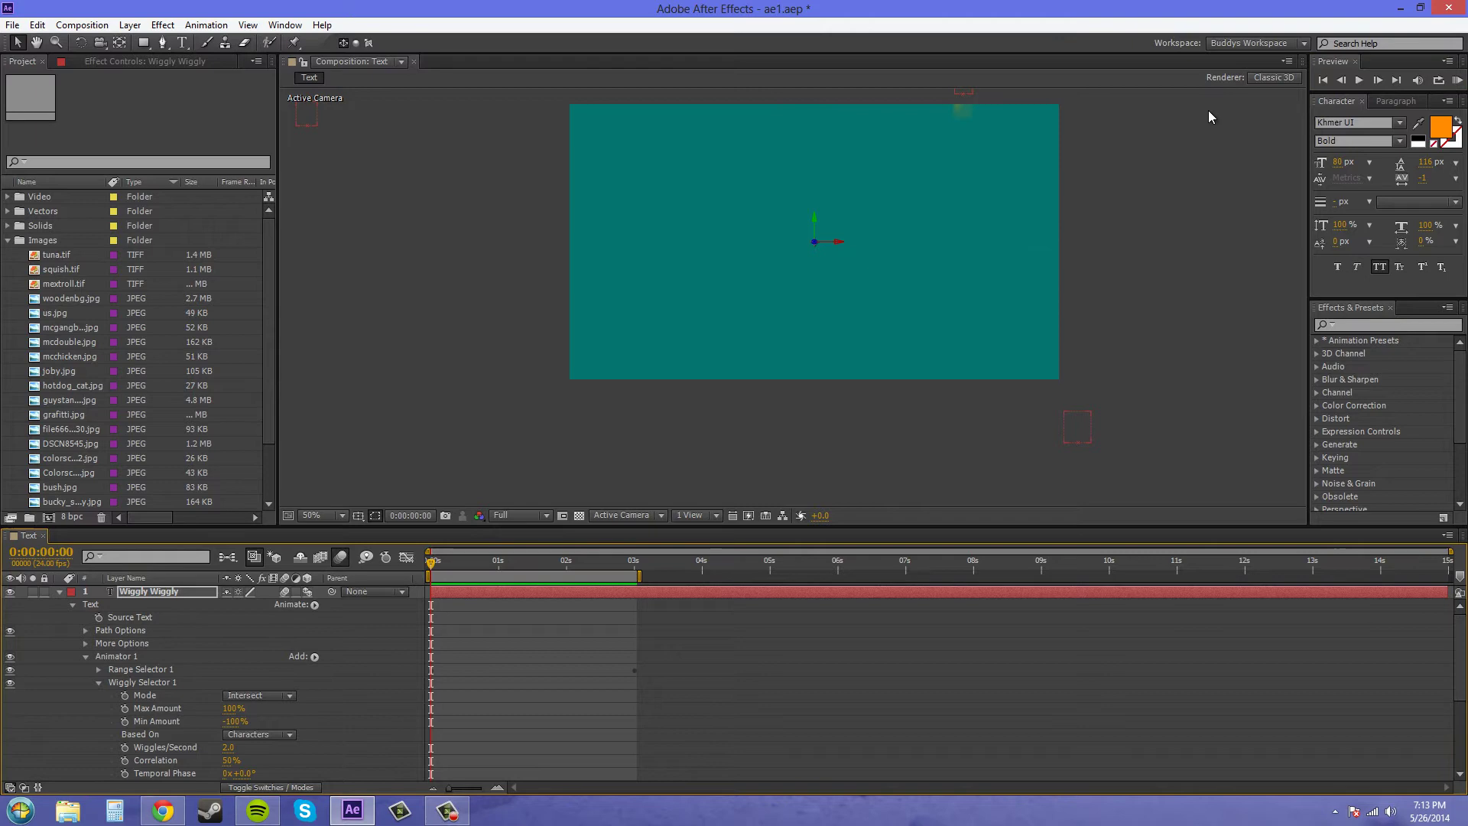
{"action": "left_click", "coordinate": [1457, 80]}
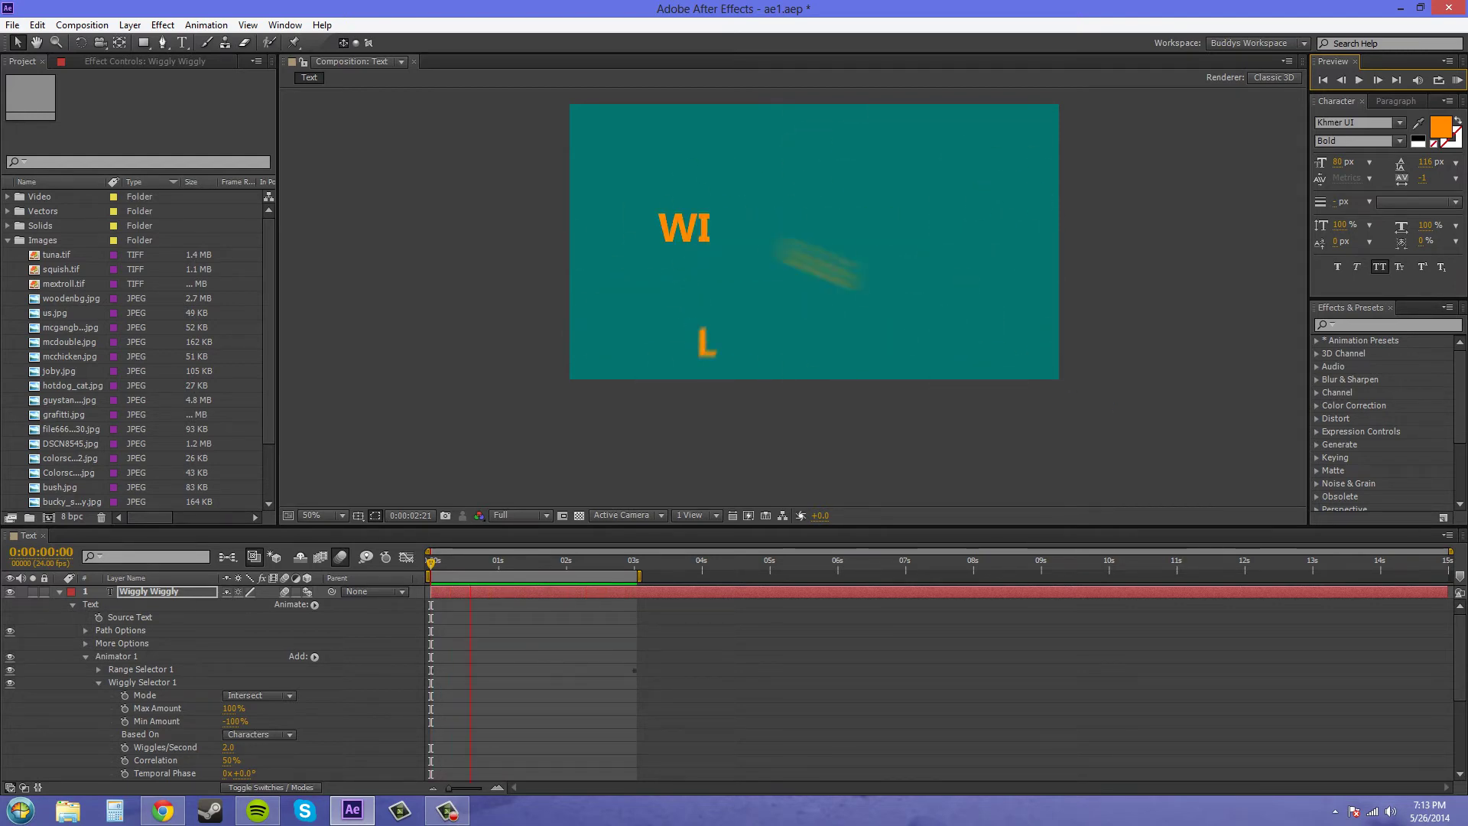
{"action": "key", "text": "F10"}
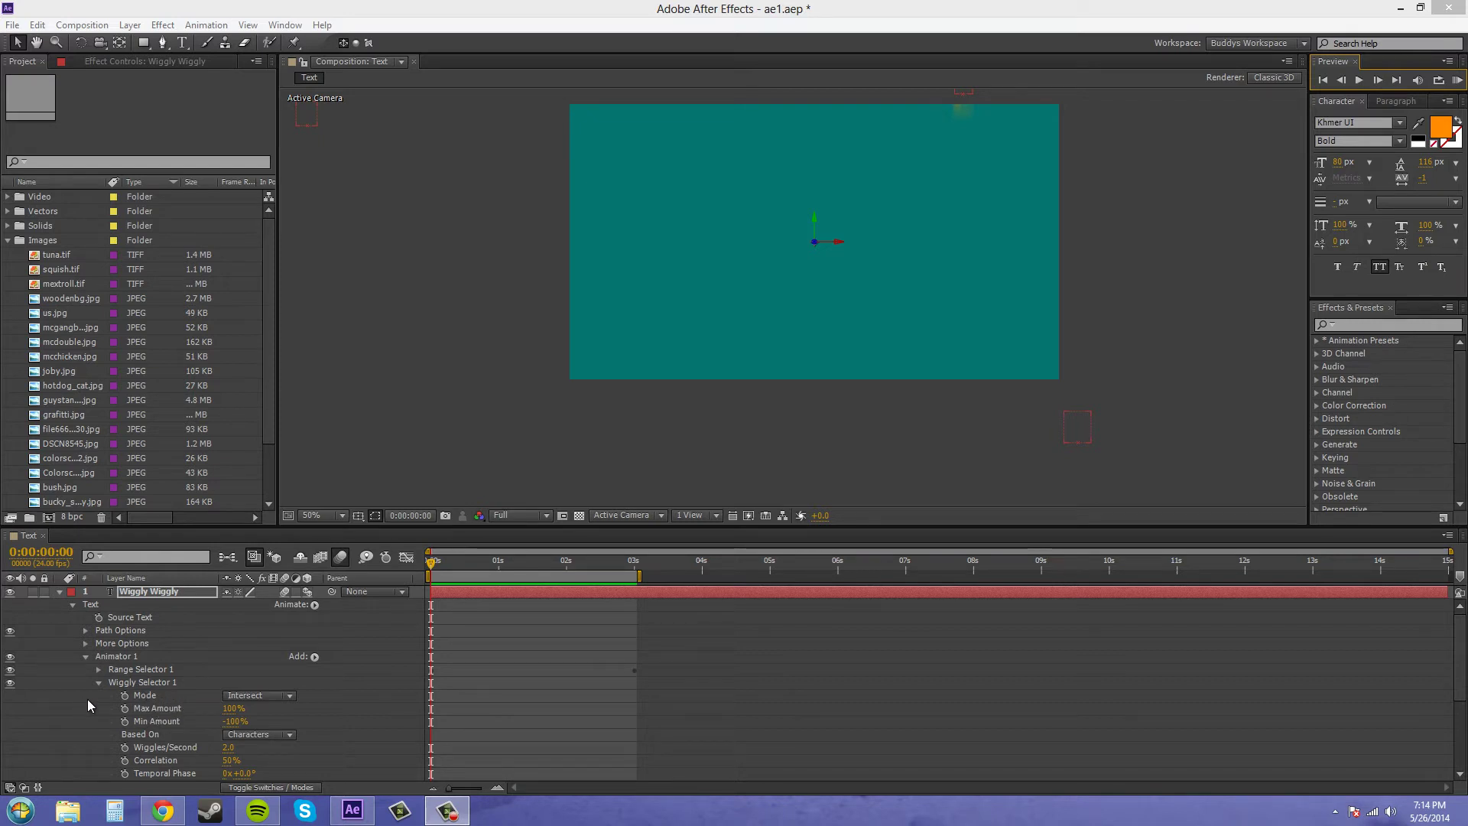
{"action": "scroll", "coordinate": [84, 730], "scroll_direction": "down", "scroll_amount": 1}
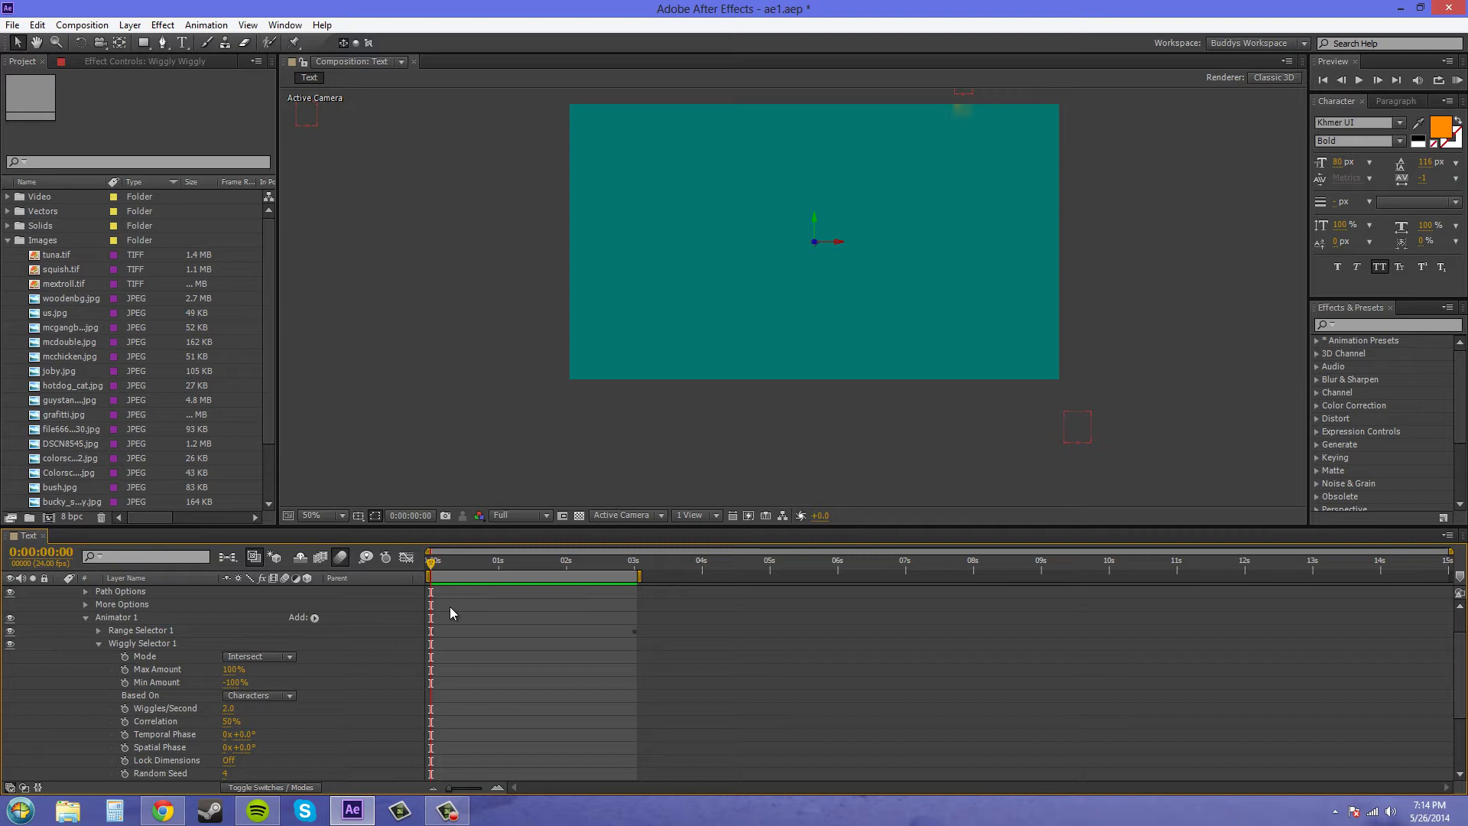
{"action": "left_click_drag", "start_coordinate": [432, 563], "coordinate": [516, 577]}
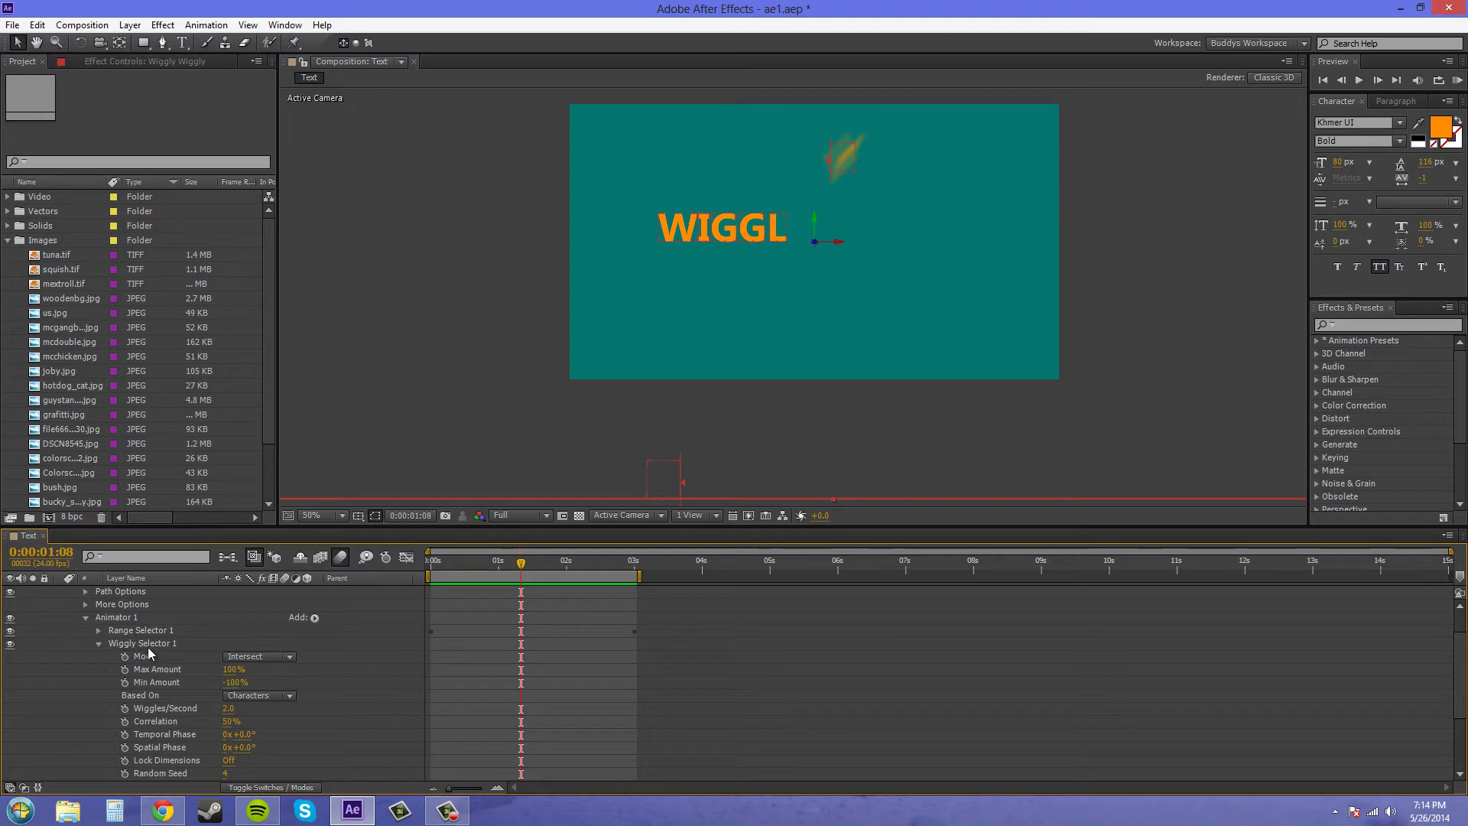
{"action": "left_click", "coordinate": [99, 631]}
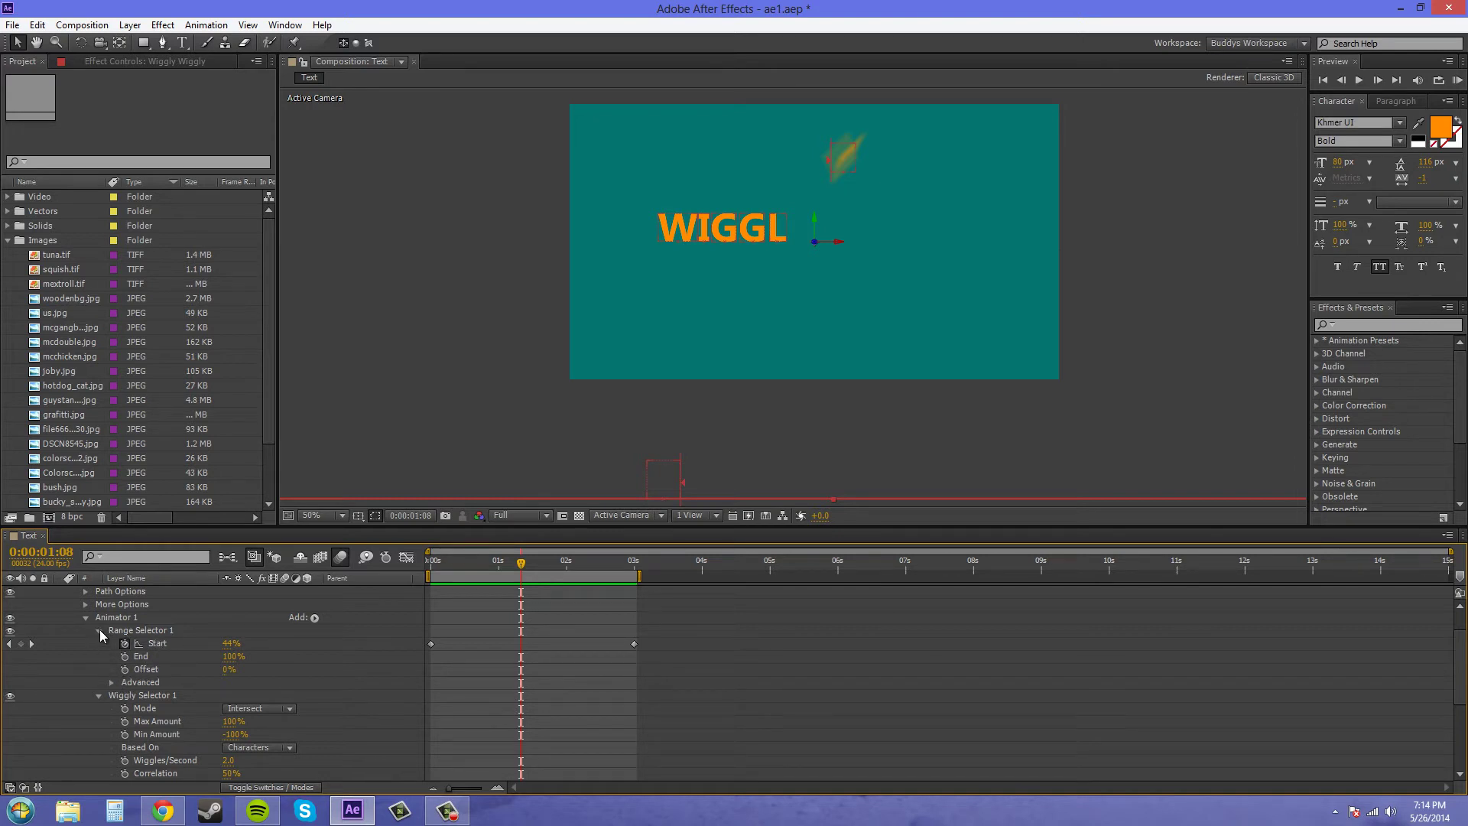
{"action": "left_click", "coordinate": [99, 631]}
{"action": "left_click", "coordinate": [244, 658]}
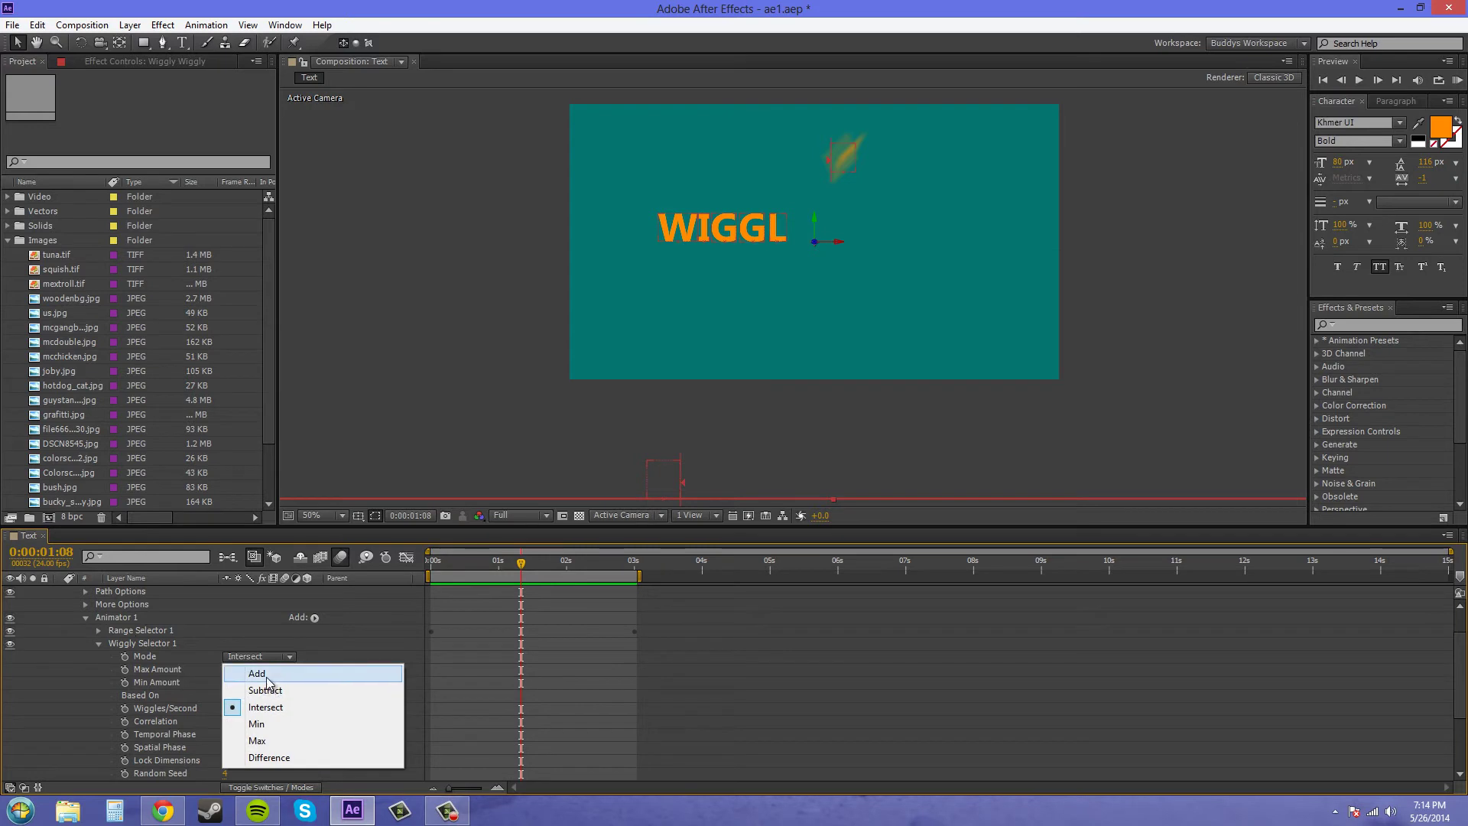
{"action": "left_click", "coordinate": [265, 674]}
{"action": "left_click_drag", "start_coordinate": [522, 570], "coordinate": [585, 580]}
{"action": "left_click", "coordinate": [259, 656]}
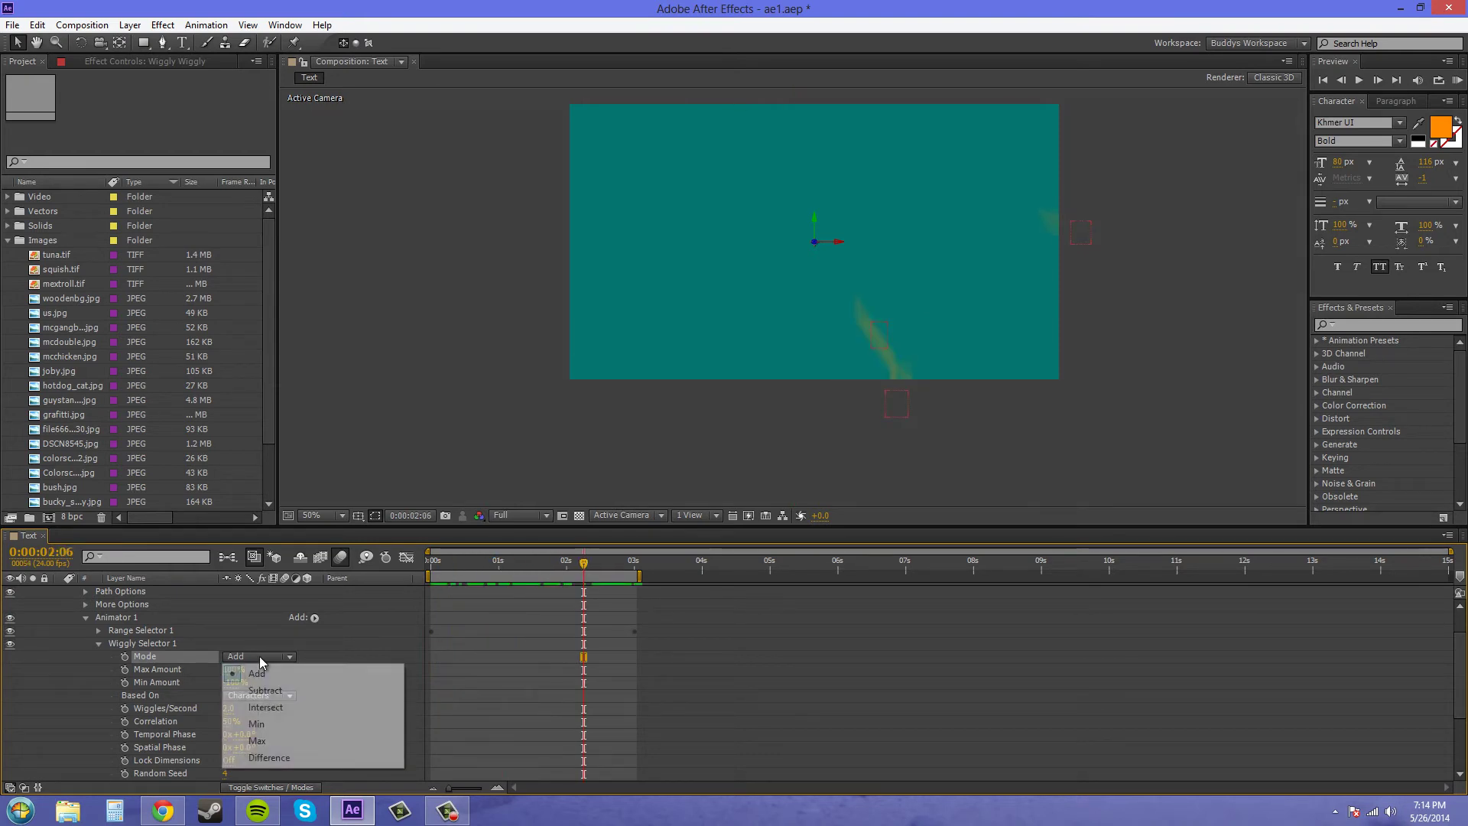
{"action": "left_click", "coordinate": [252, 682]}
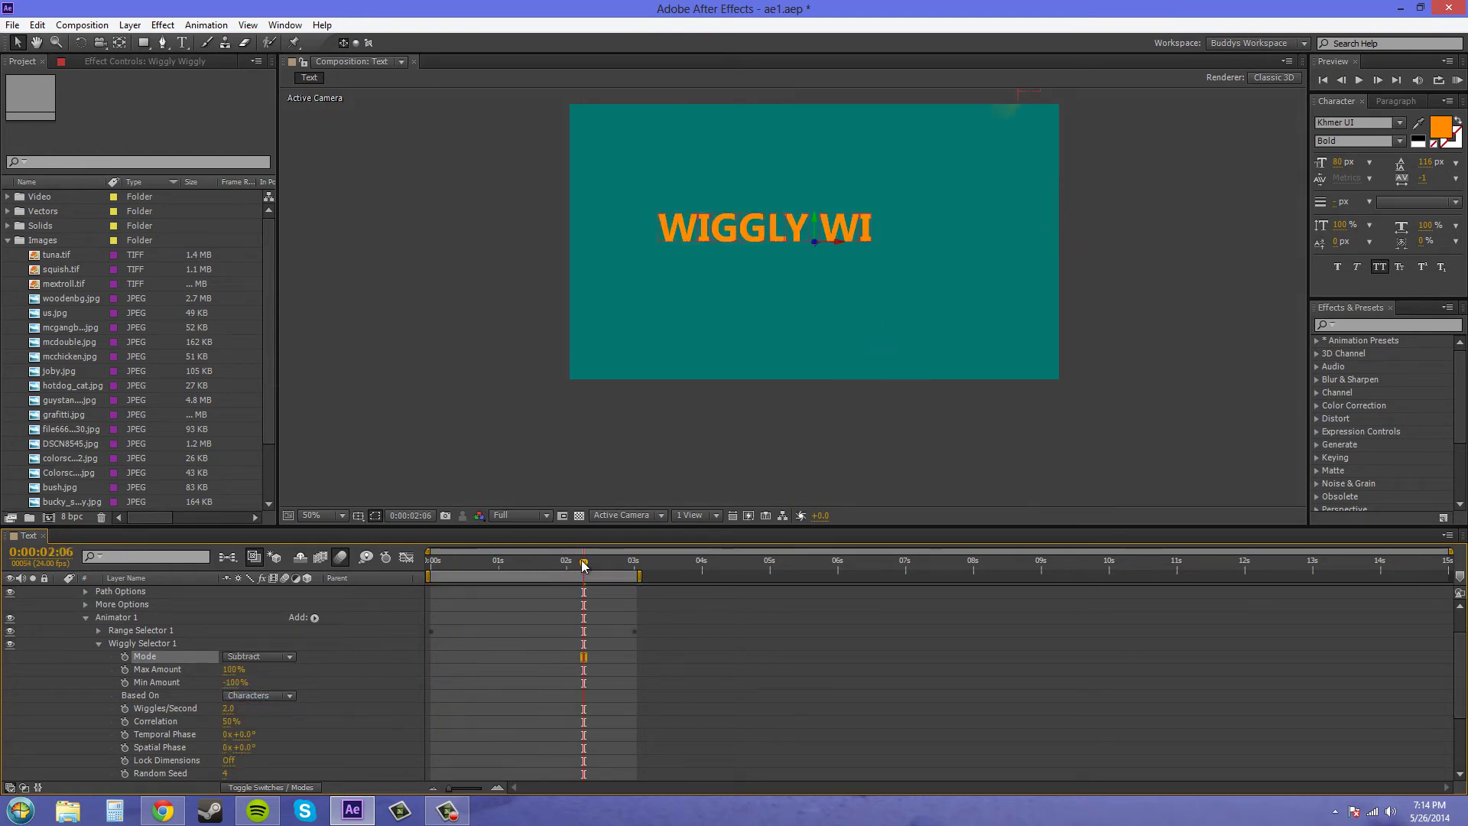
{"action": "left_click_drag", "start_coordinate": [583, 570], "coordinate": [648, 583]}
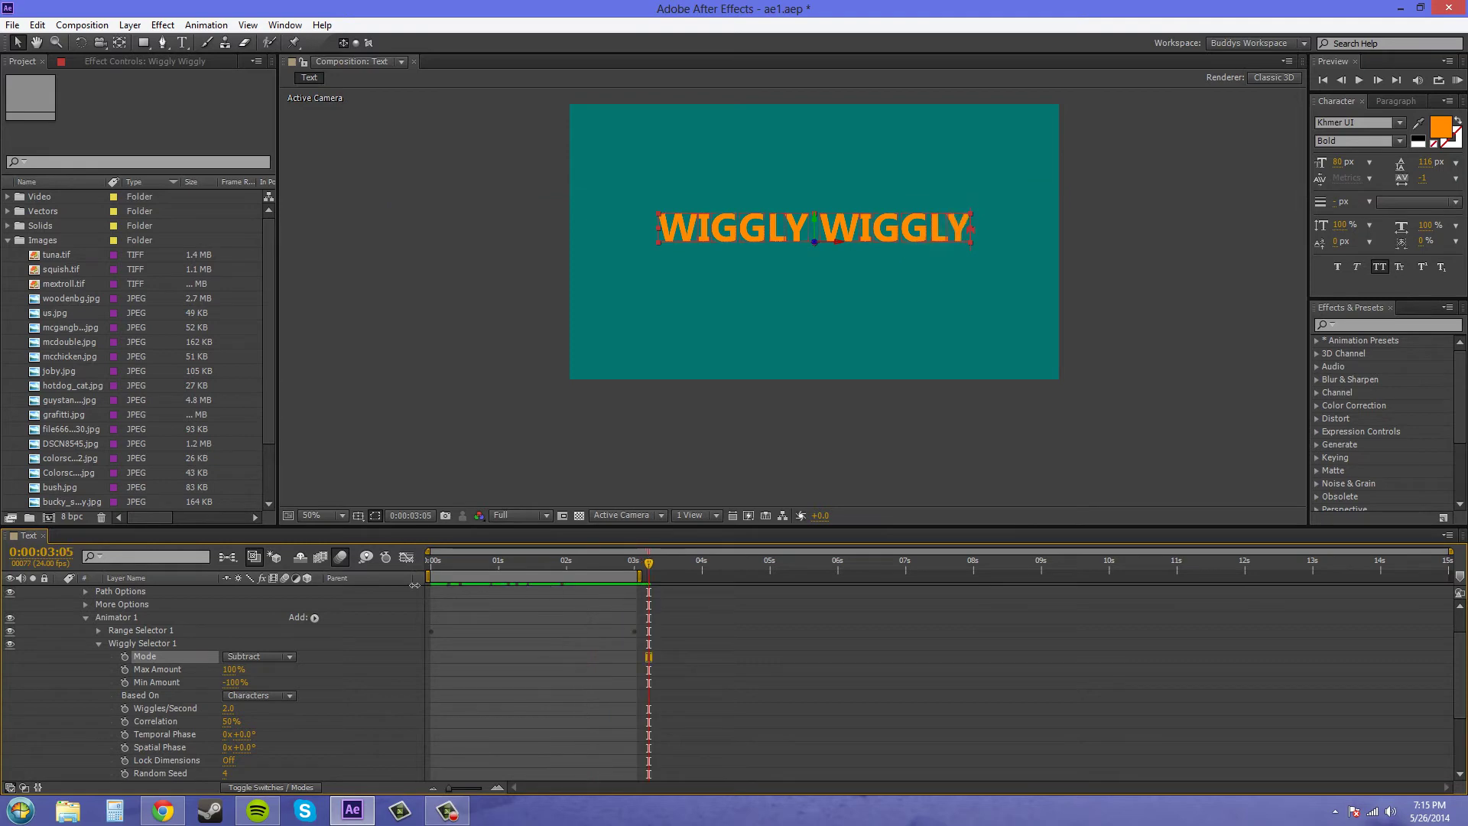
{"action": "left_click", "coordinate": [261, 658]}
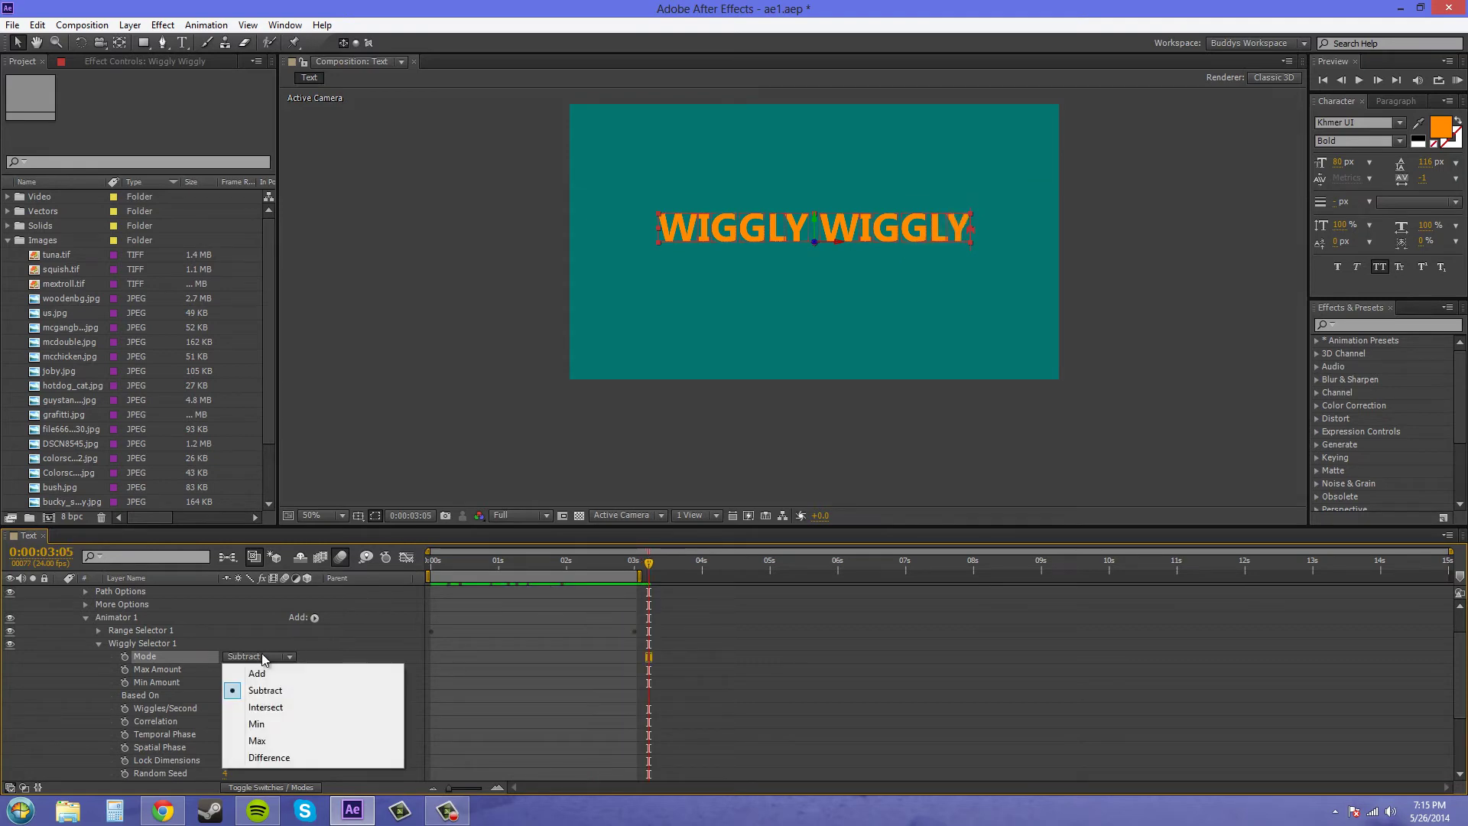
{"action": "left_click", "coordinate": [260, 741]}
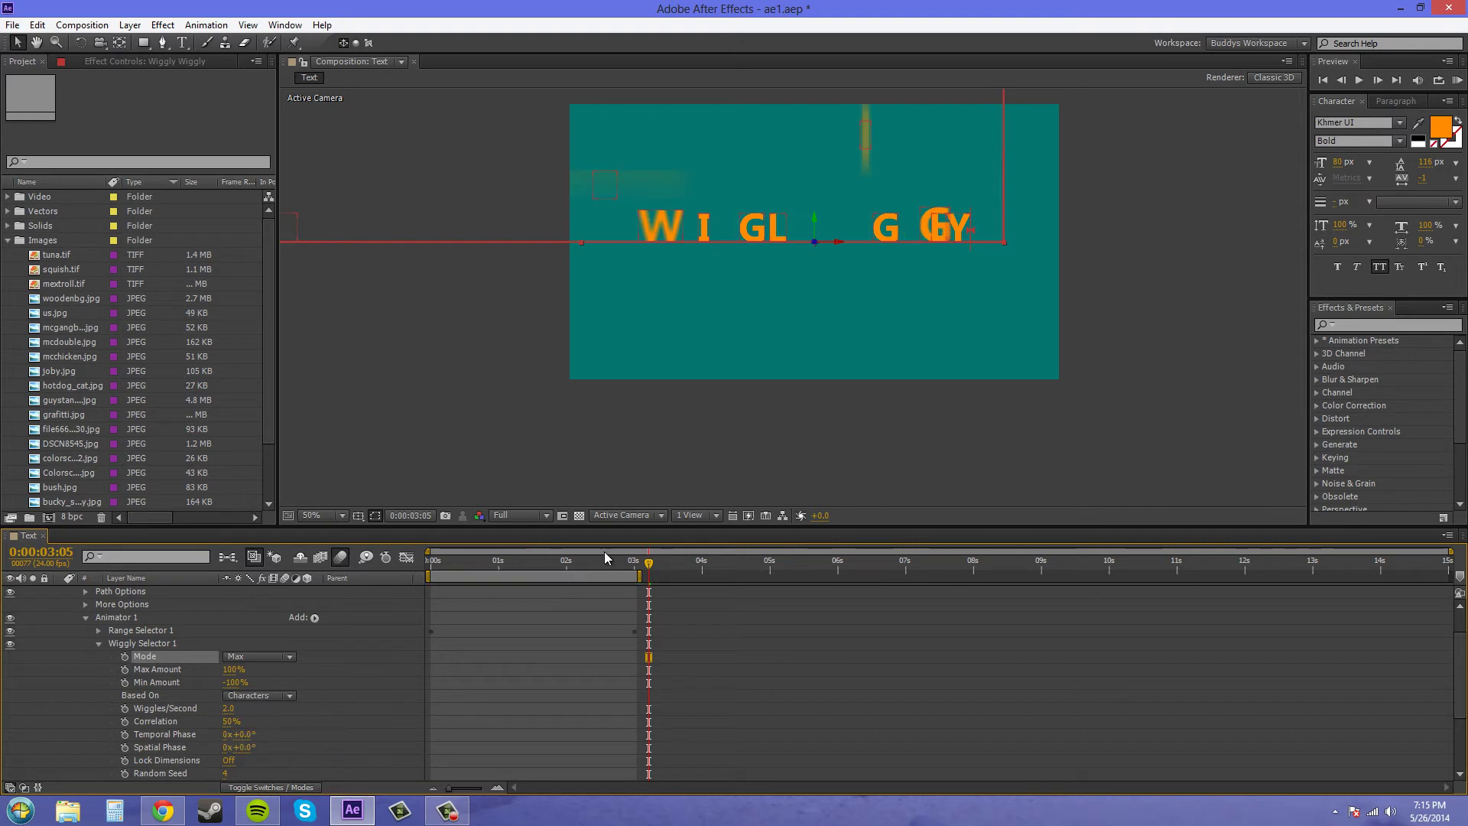
{"action": "left_click_drag", "start_coordinate": [432, 564], "coordinate": [622, 575]}
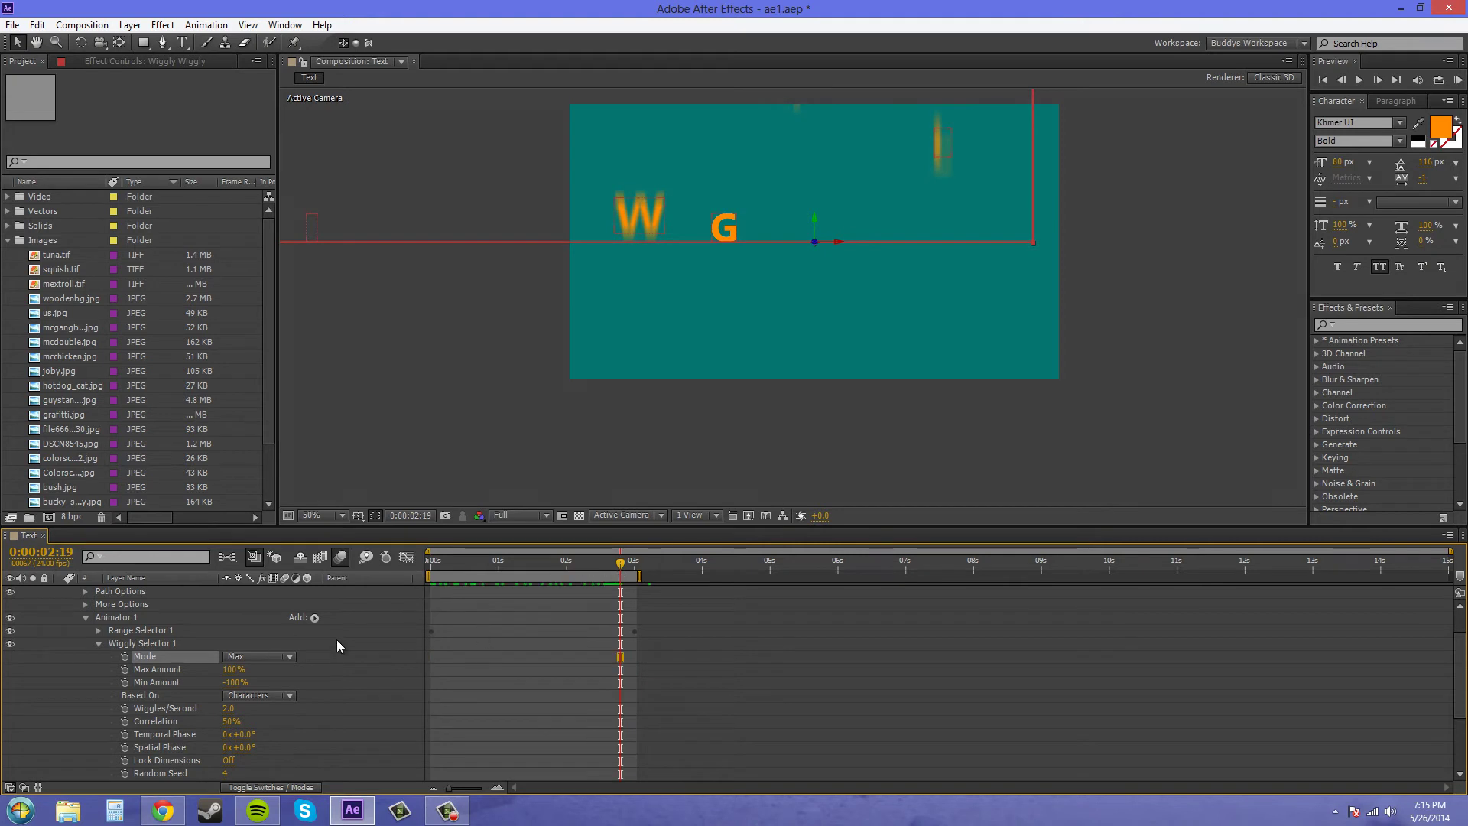
{"action": "left_click", "coordinate": [277, 658]}
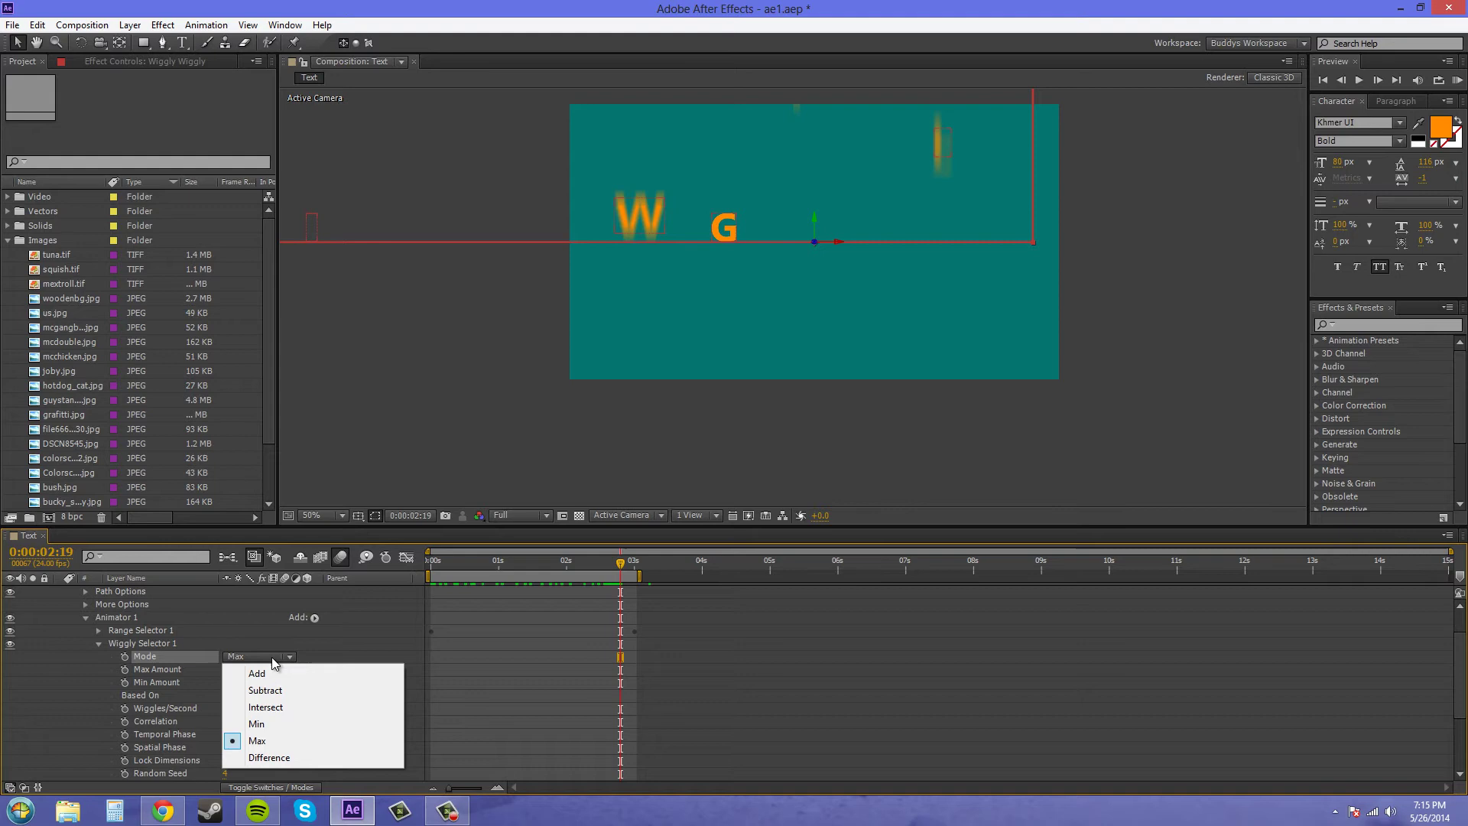
{"action": "left_click", "coordinate": [265, 707]}
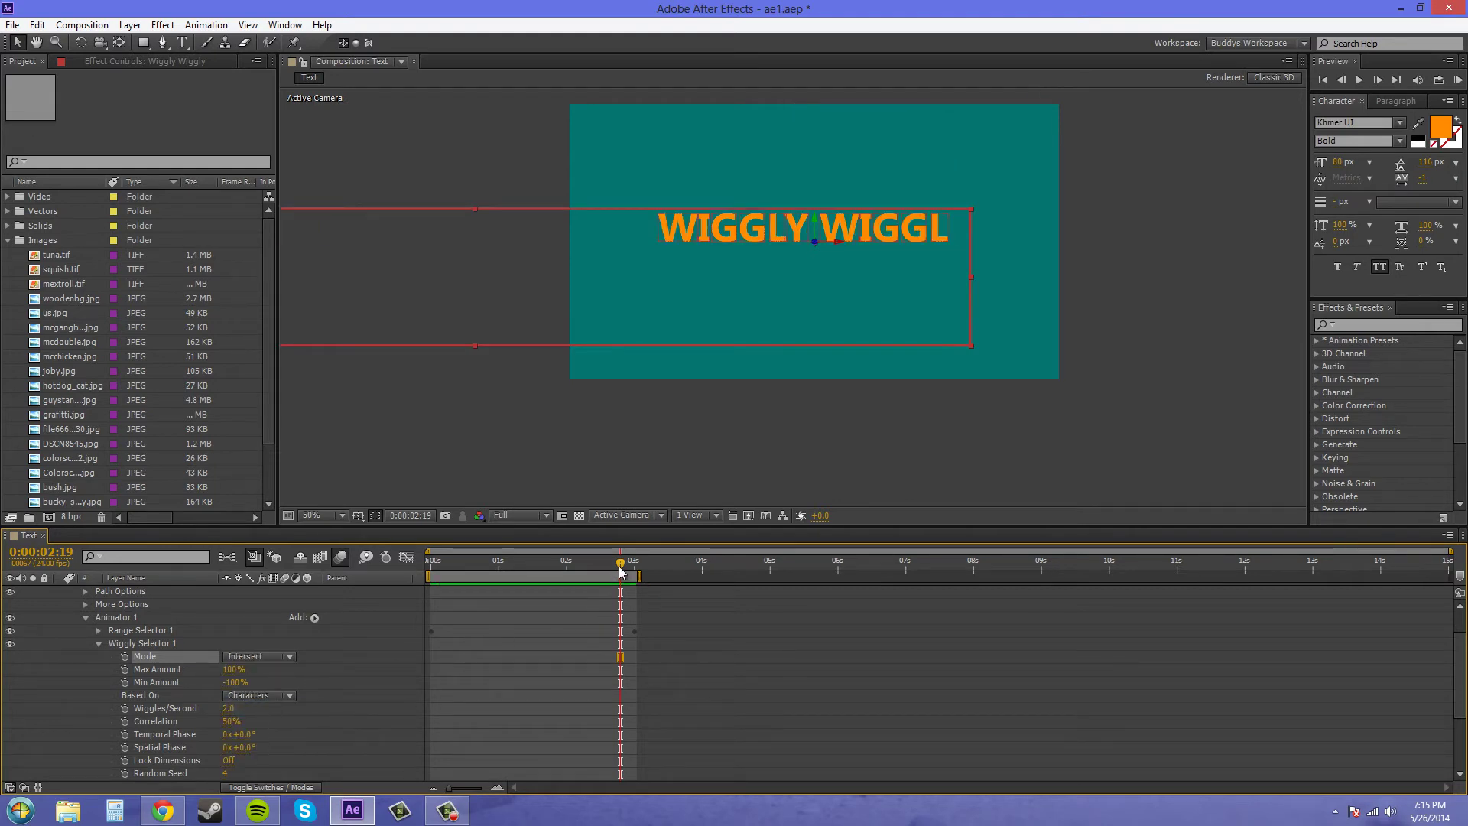
{"action": "left_click_drag", "start_coordinate": [621, 572], "coordinate": [589, 570]}
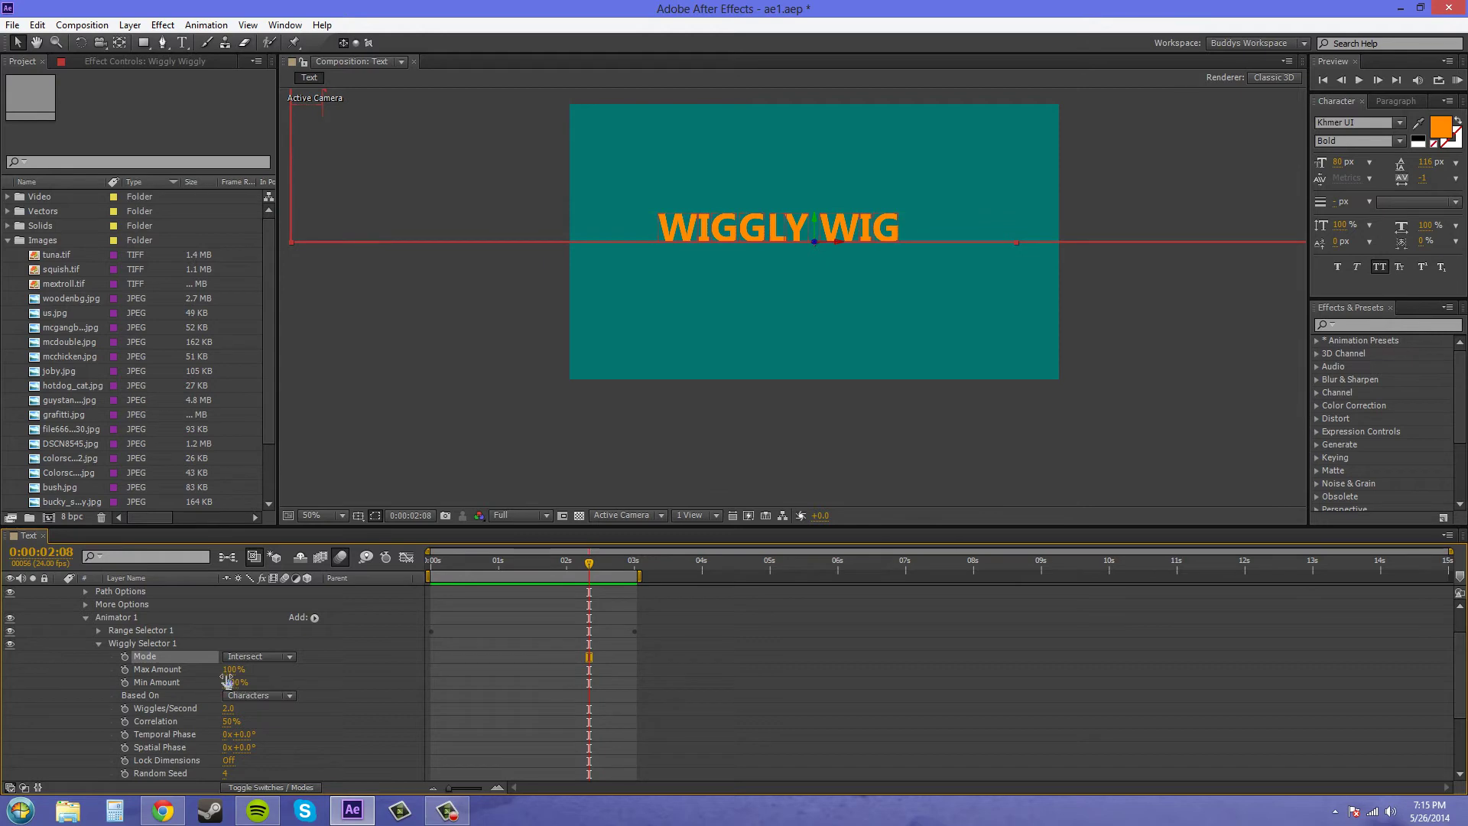
{"action": "mouse_move", "coordinate": [227, 681]}
{"action": "left_mouse_down"}
{"action": "mouse_move", "coordinate": [234, 692]}
{"action": "mouse_move", "coordinate": [232, 676]}
{"action": "left_mouse_up"}
{"action": "left_click_drag", "start_coordinate": [223, 667], "coordinate": [172, 666]}
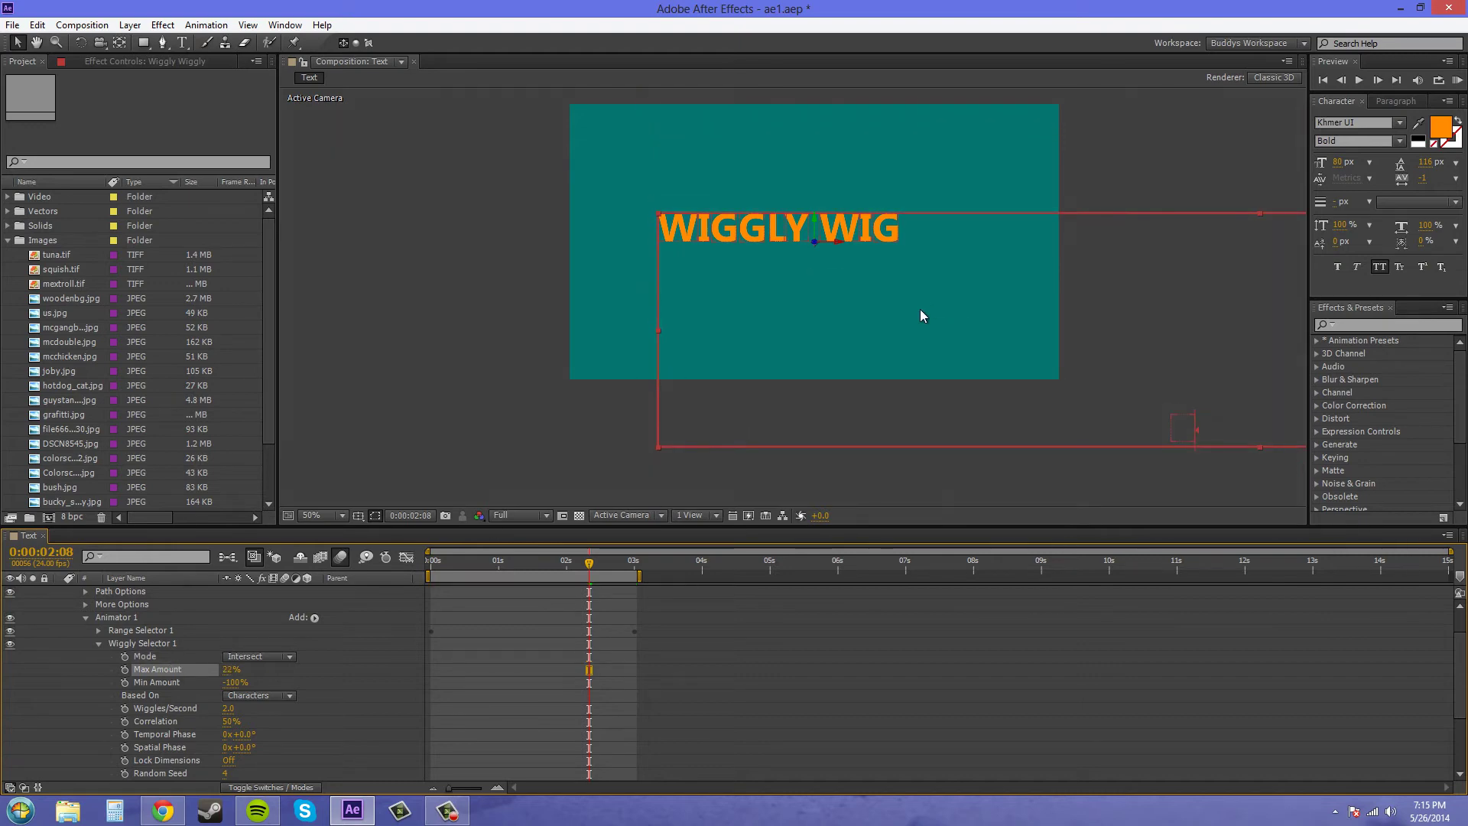
{"action": "scroll", "coordinate": [920, 314], "scroll_direction": "down", "scroll_amount": 2}
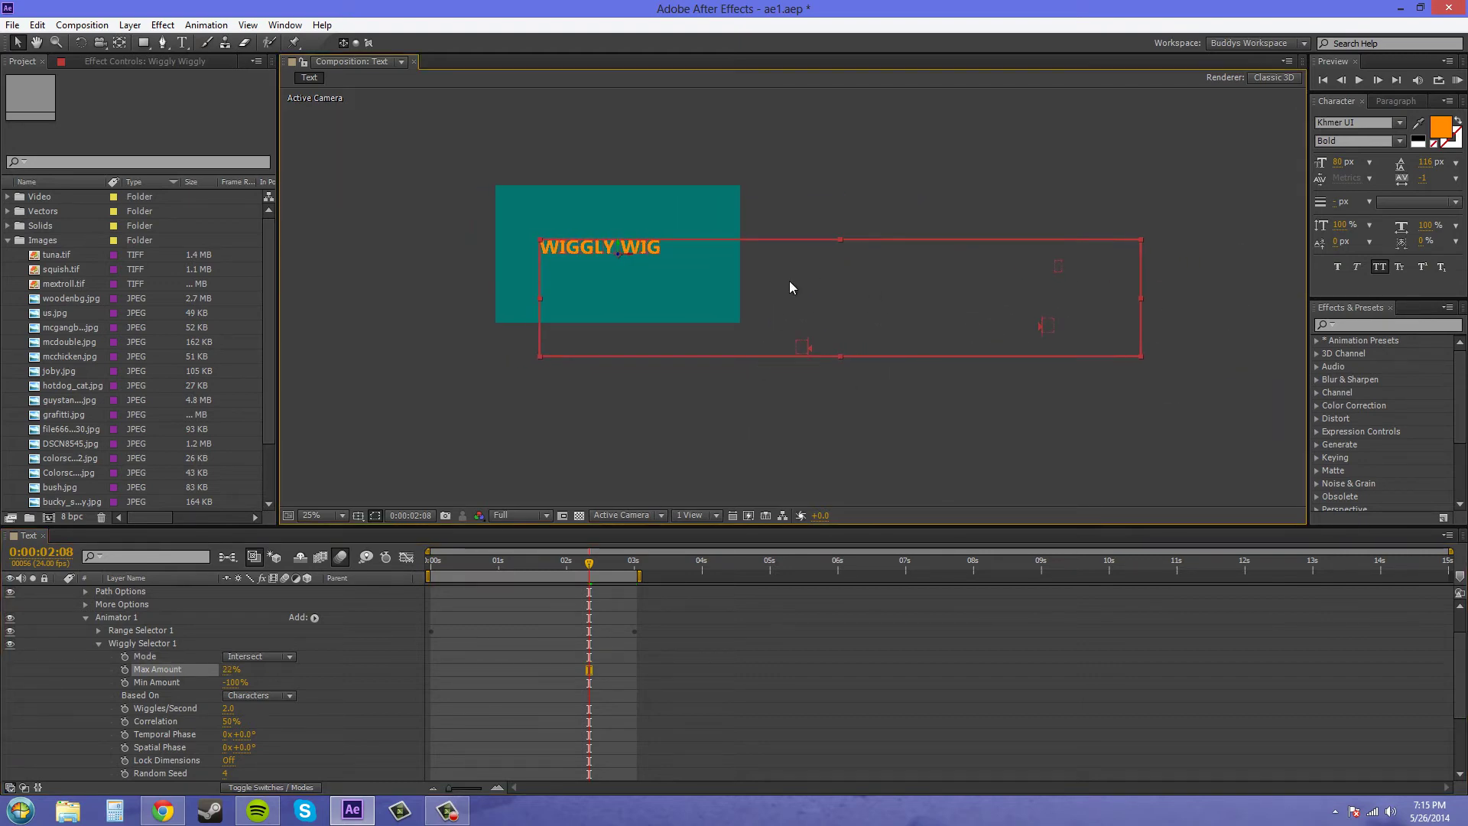
{"action": "left_click_drag", "start_coordinate": [593, 572], "coordinate": [527, 572]}
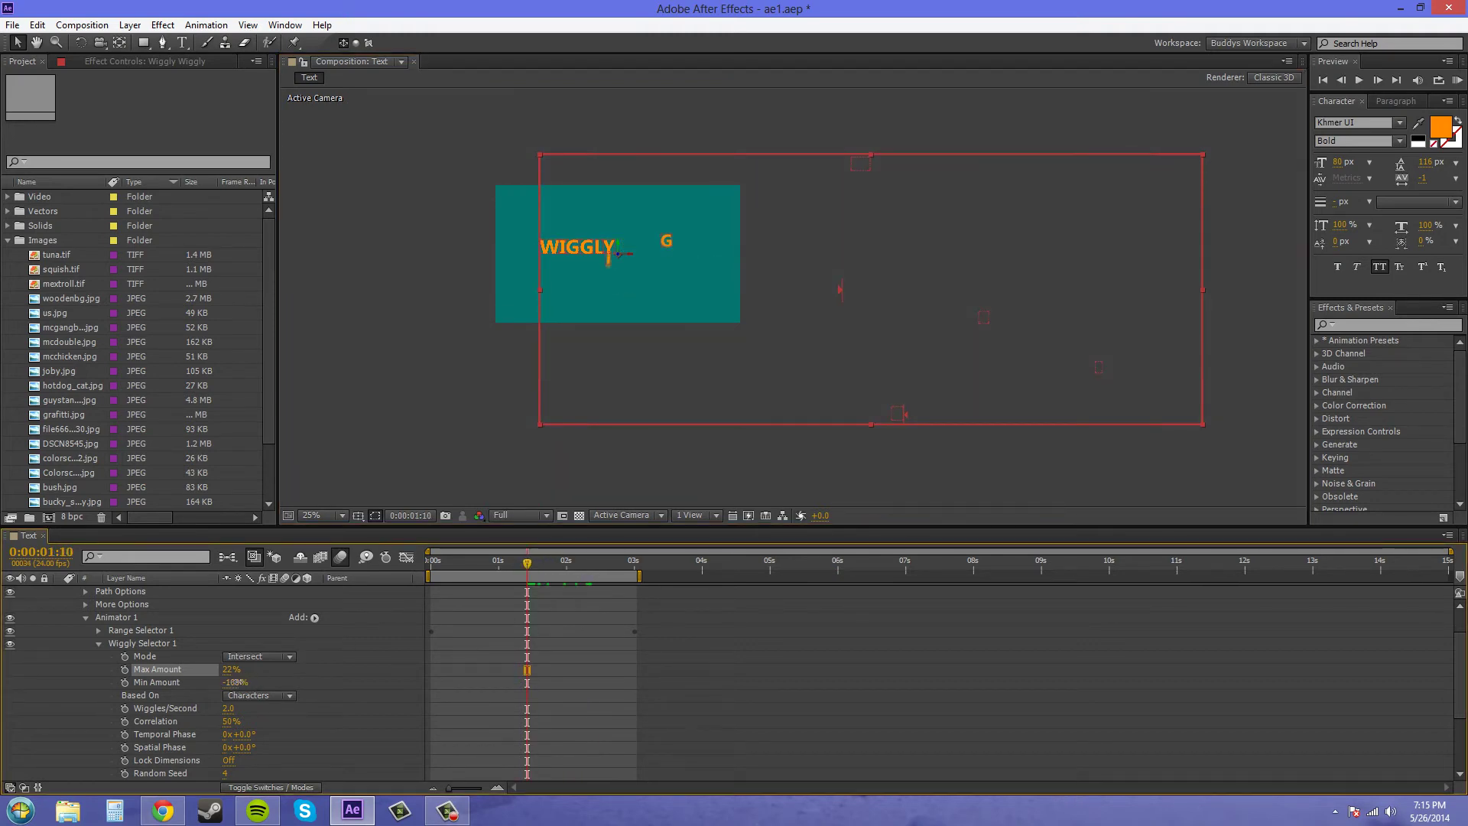
{"action": "left_click_drag", "start_coordinate": [234, 683], "coordinate": [303, 679]}
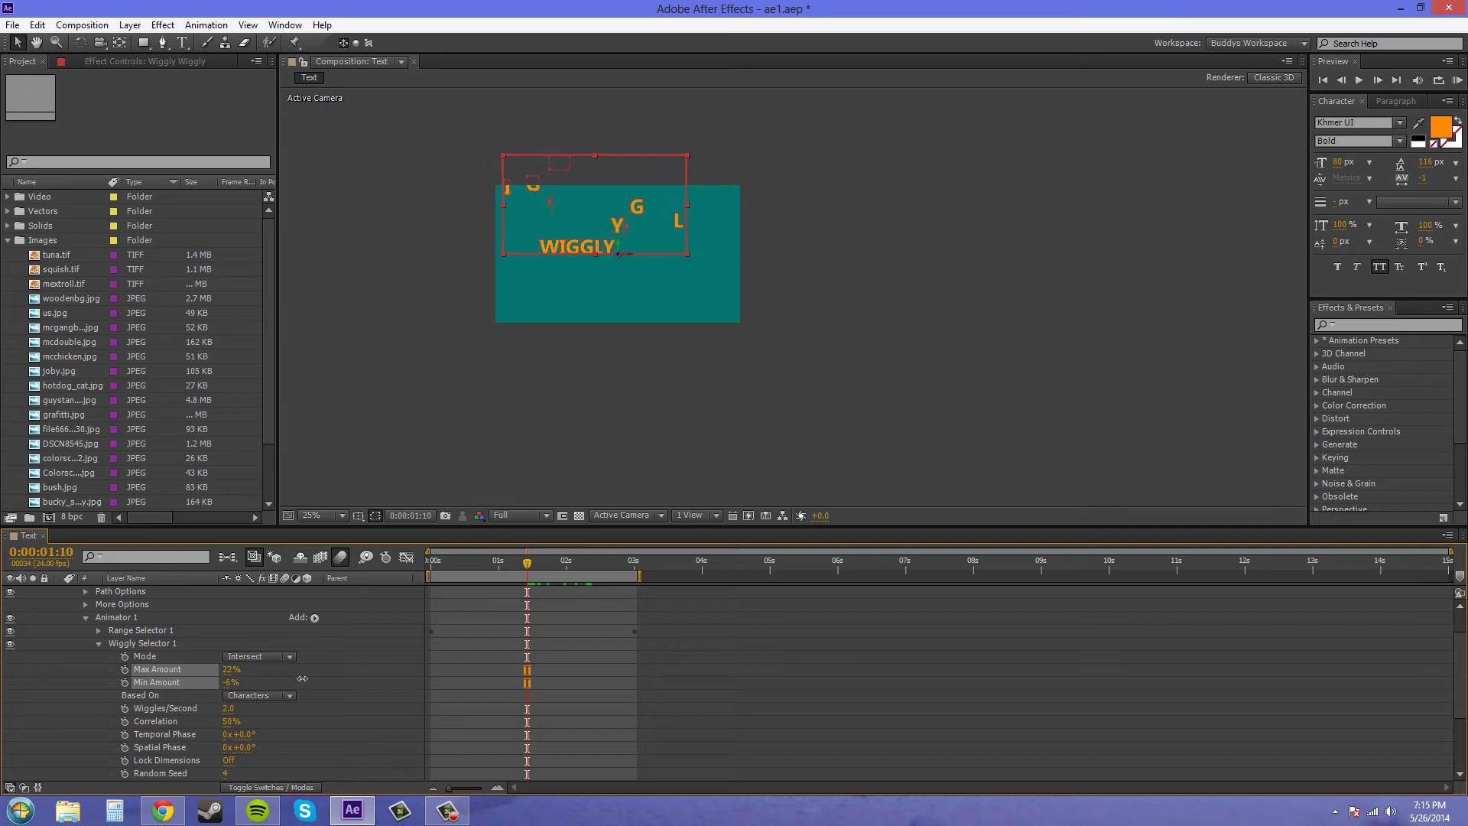
{"action": "left_click", "coordinate": [301, 678]}
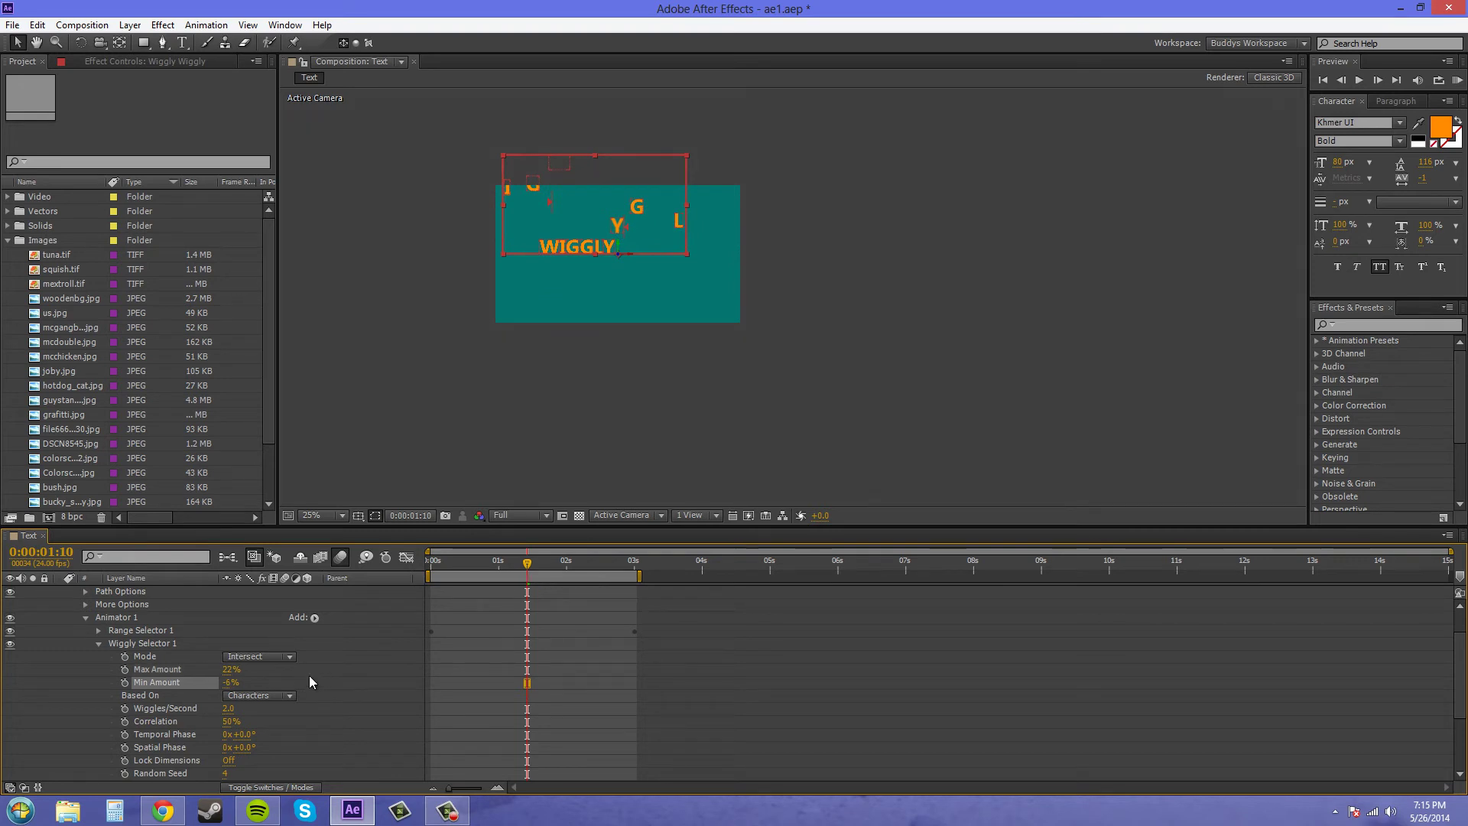
{"action": "left_click_drag", "start_coordinate": [288, 676], "coordinate": [245, 673]}
{"action": "left_click", "coordinate": [232, 672]}
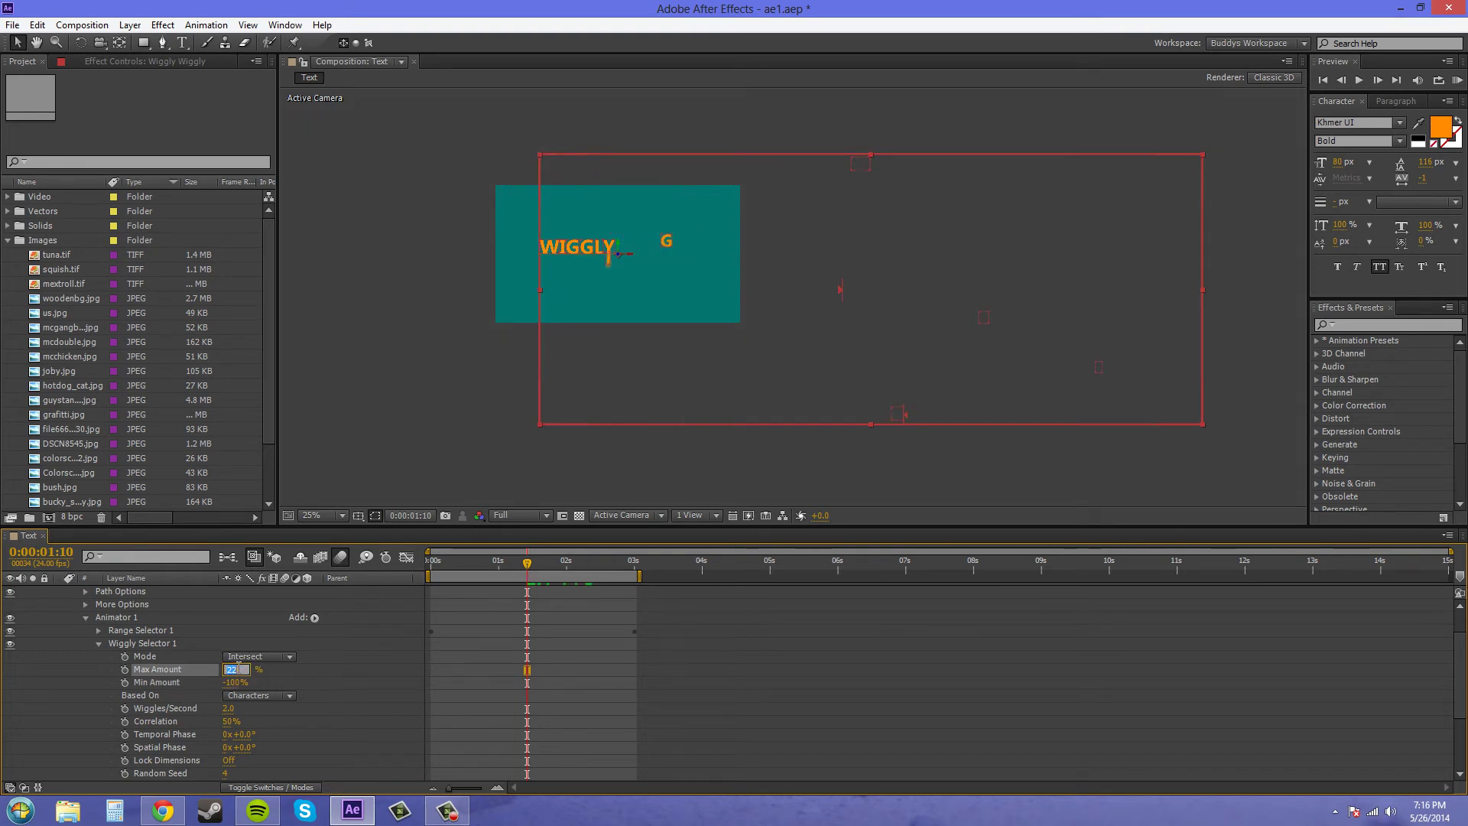
{"action": "type", "text": "100"}
{"action": "left_click", "coordinate": [368, 651]}
{"action": "scroll", "coordinate": [883, 199], "scroll_direction": "down", "scroll_amount": 1}
{"action": "scroll", "coordinate": [832, 268], "scroll_direction": "up", "scroll_amount": 4}
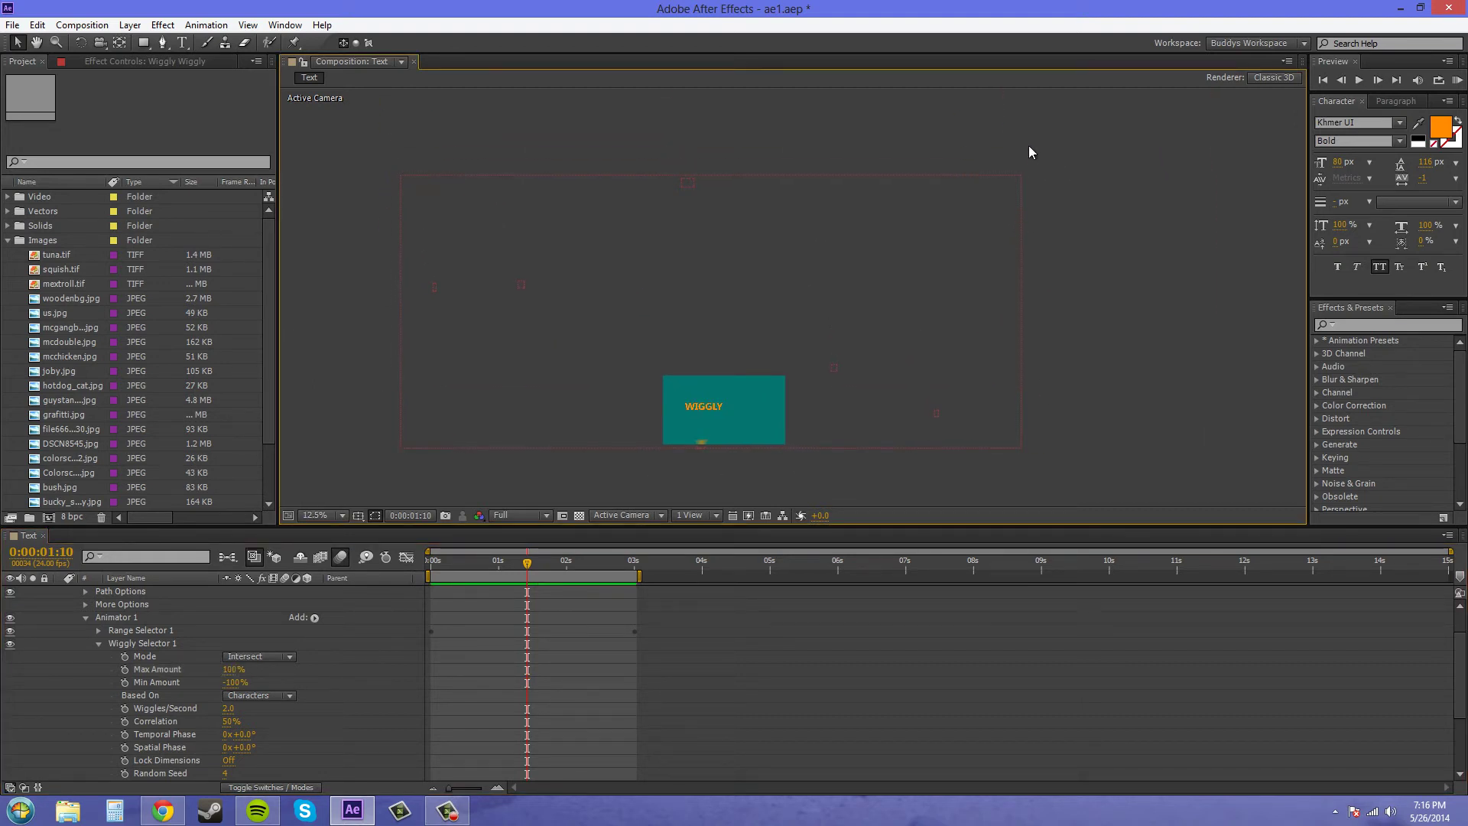
{"action": "left_click_drag", "start_coordinate": [509, 338], "coordinate": [528, 256]}
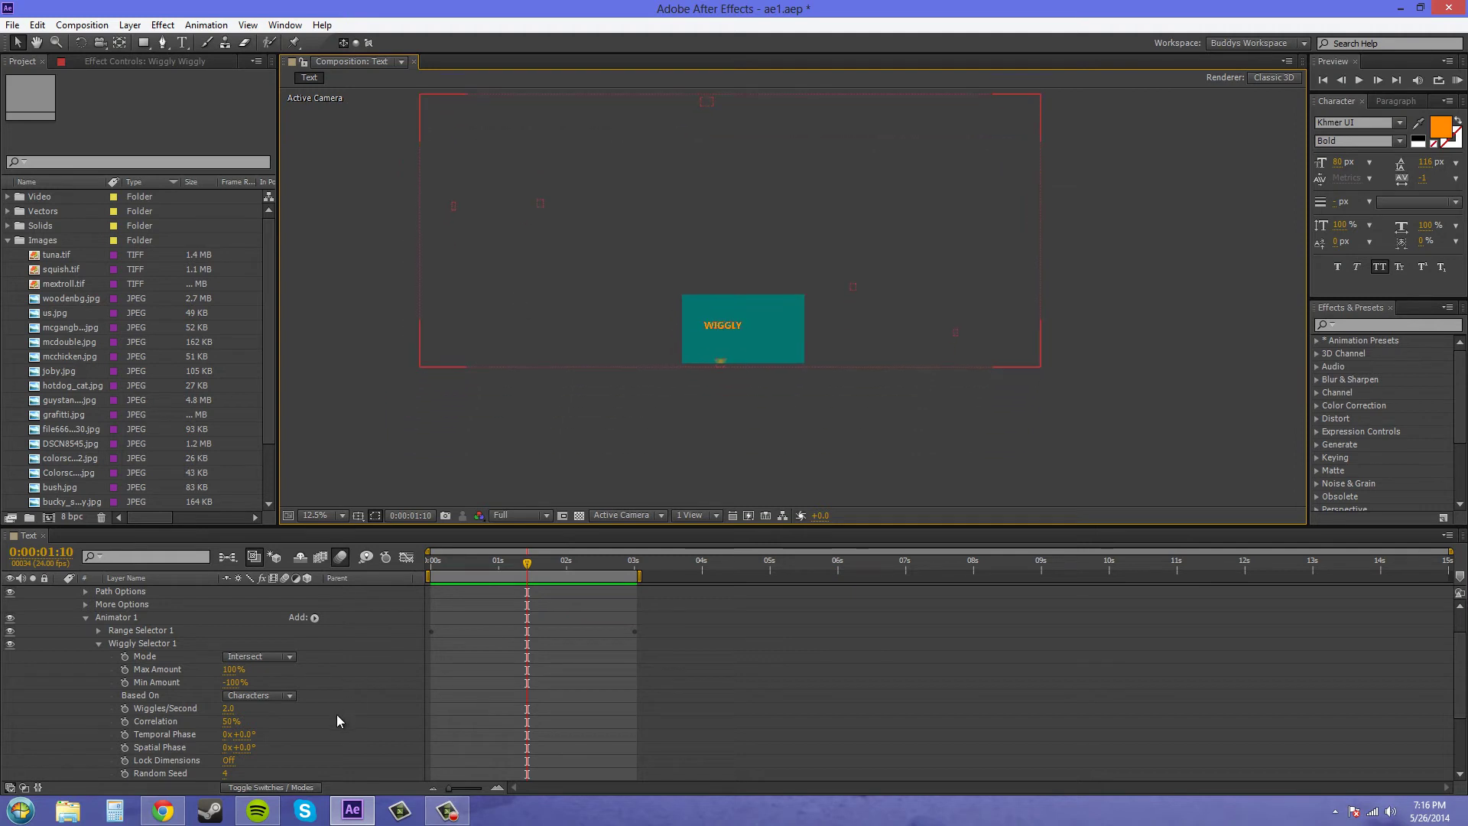
Check the Wiggly selector's Based On choice, keeping Characters, and zoom the viewer to 50%
{"action": "left_click", "coordinate": [285, 698]}
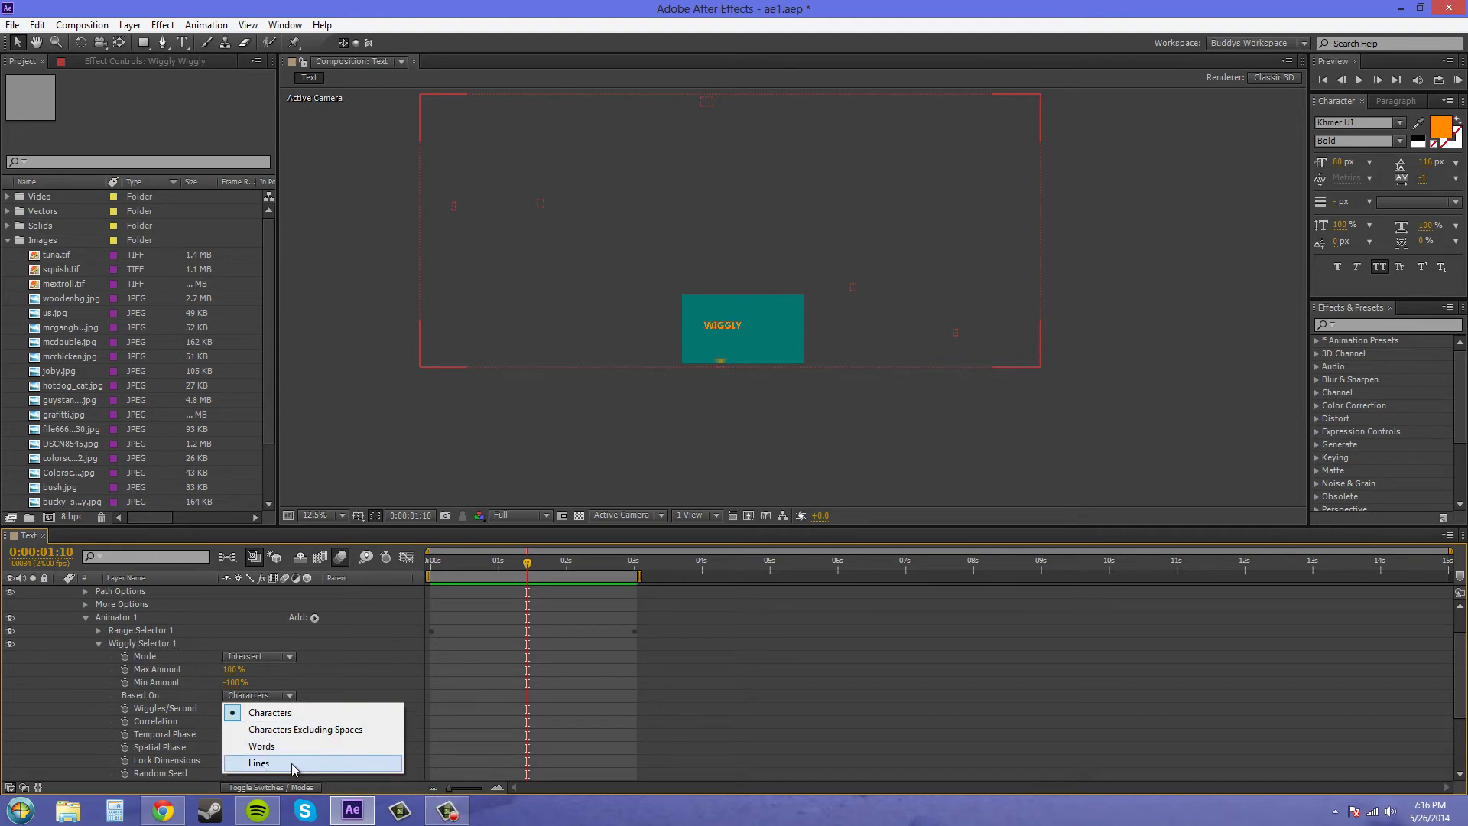
{"action": "left_click", "coordinate": [346, 666]}
{"action": "scroll", "coordinate": [329, 708], "scroll_direction": "down", "scroll_amount": 2}
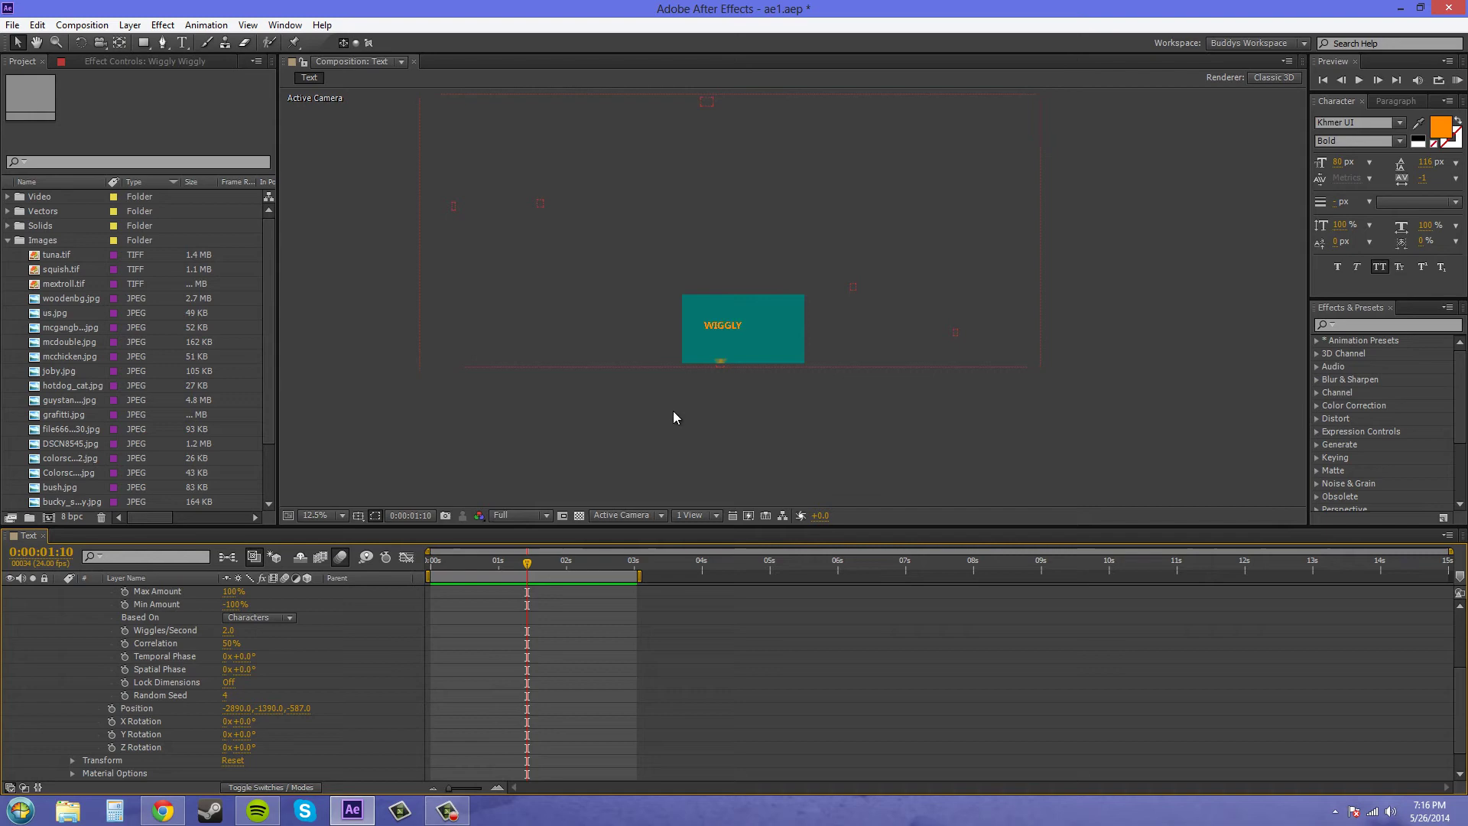
{"action": "scroll", "coordinate": [746, 404], "scroll_direction": "up", "scroll_amount": 3}
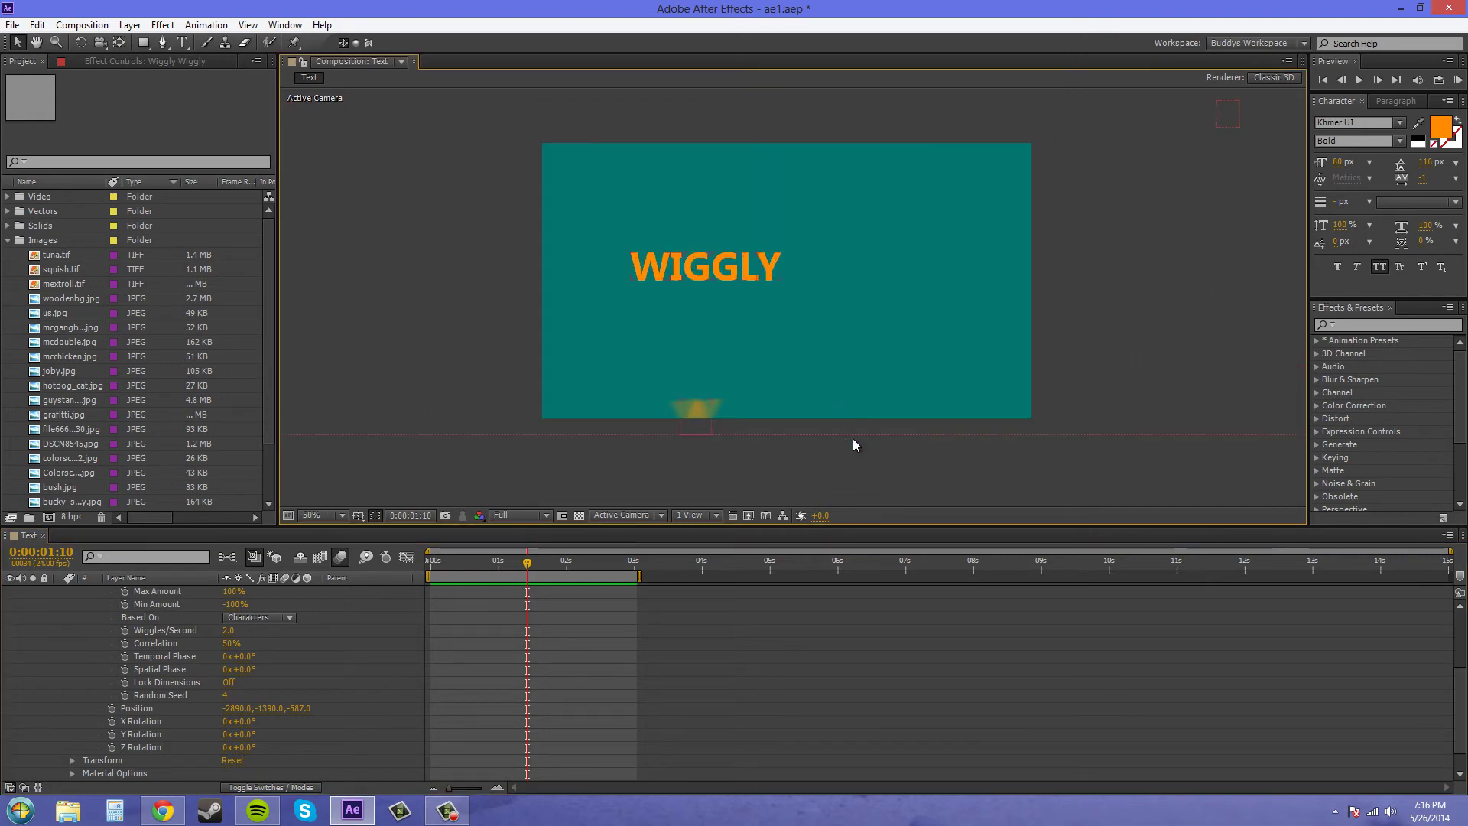
{"action": "left_click", "coordinate": [227, 632]}
{"action": "type", "text": "10"}
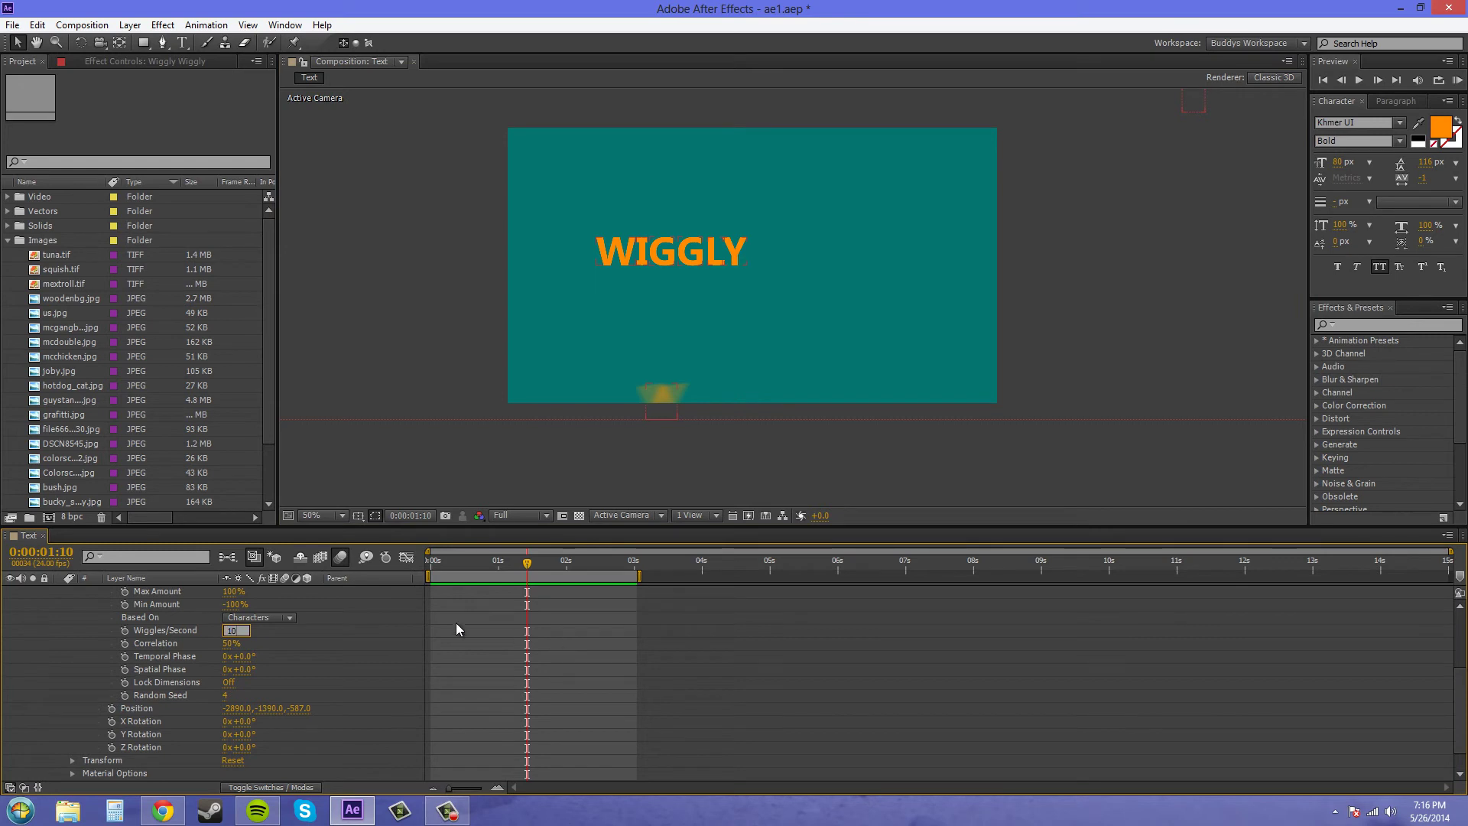
{"action": "key", "text": "Return"}
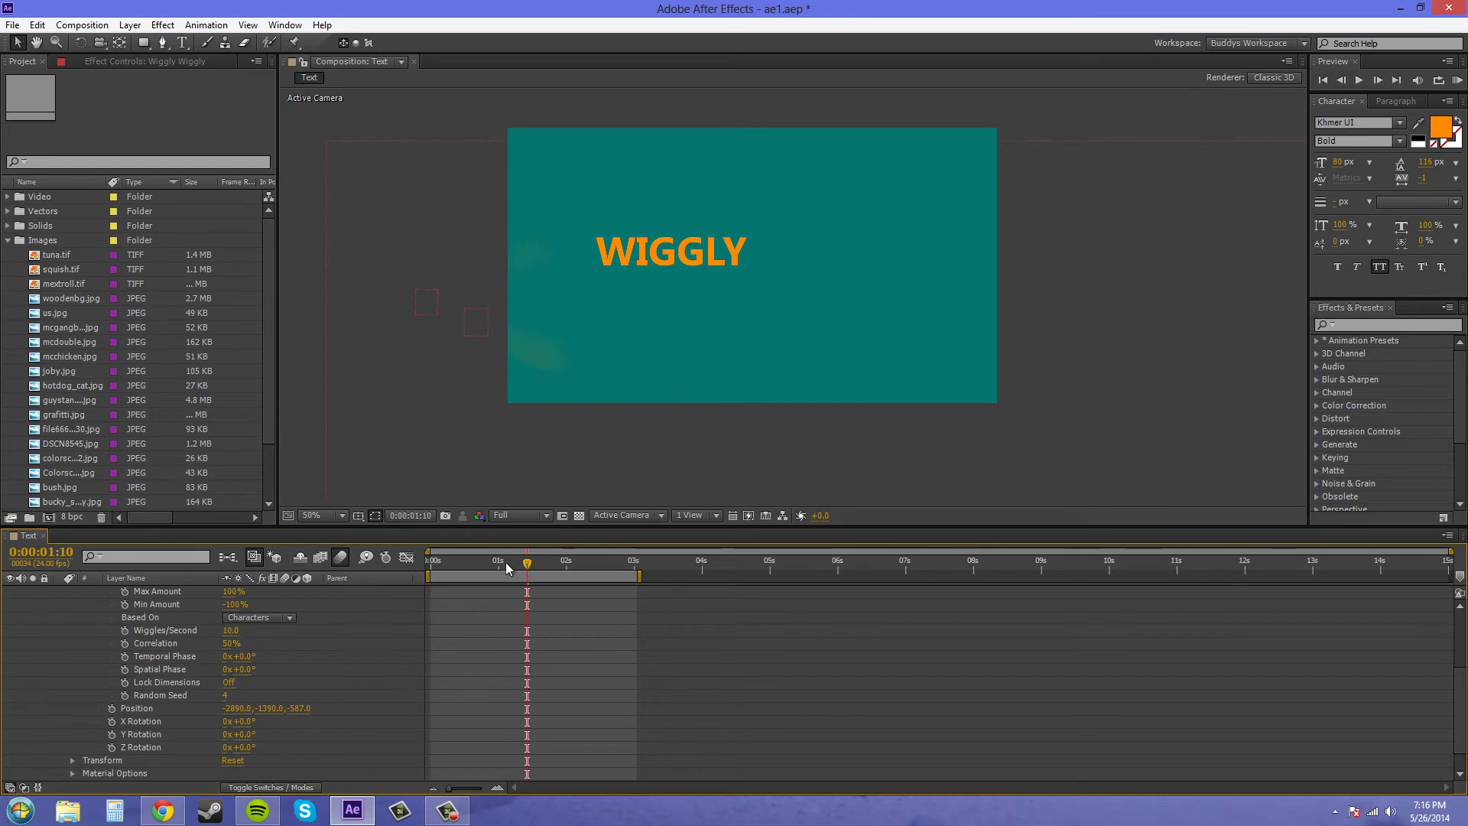
{"action": "key", "text": "Home"}
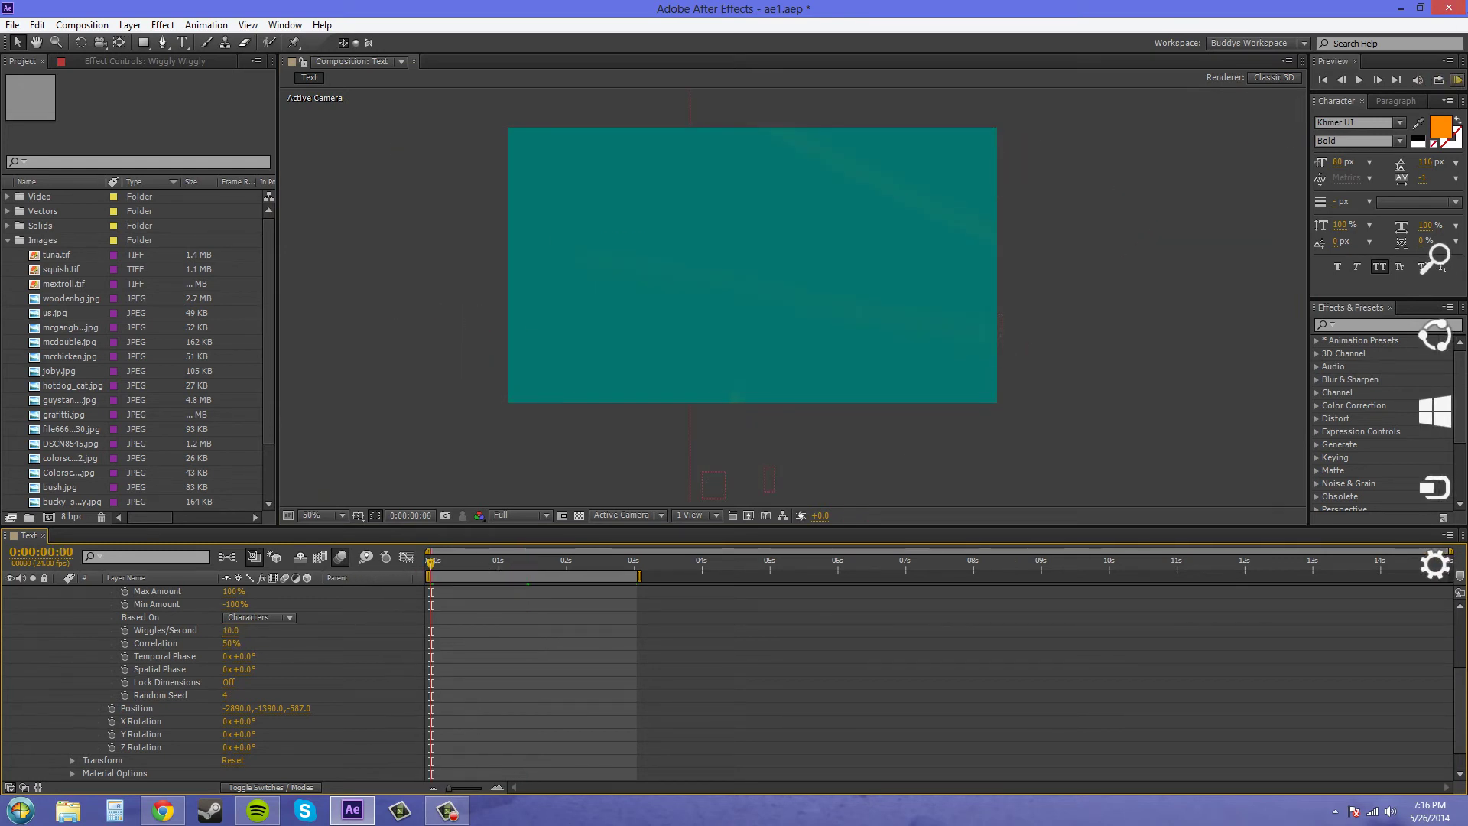
{"action": "left_click", "coordinate": [12, 25]}
{"action": "key", "text": "Escape"}
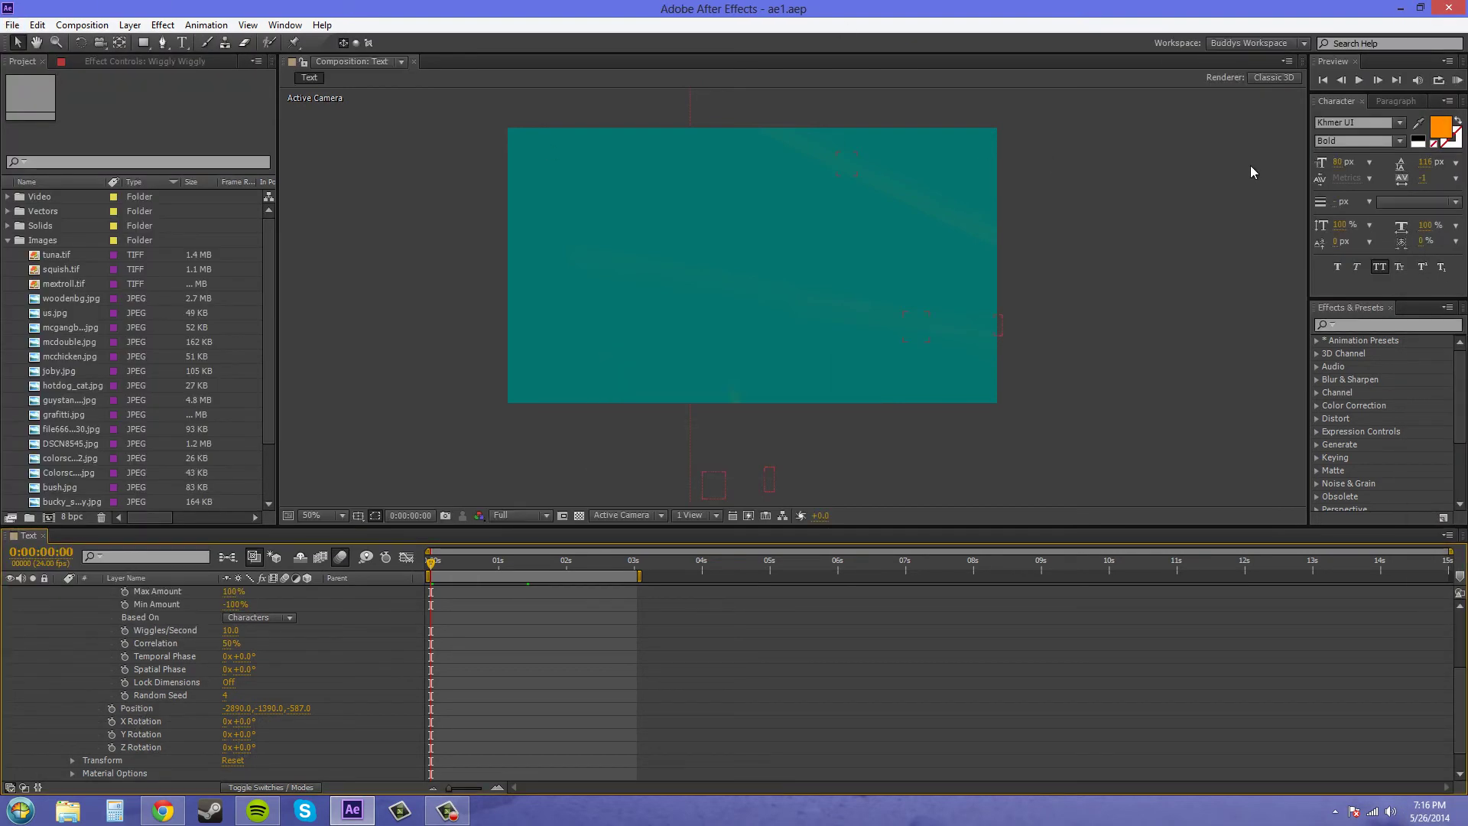
{"action": "left_click", "coordinate": [1451, 88]}
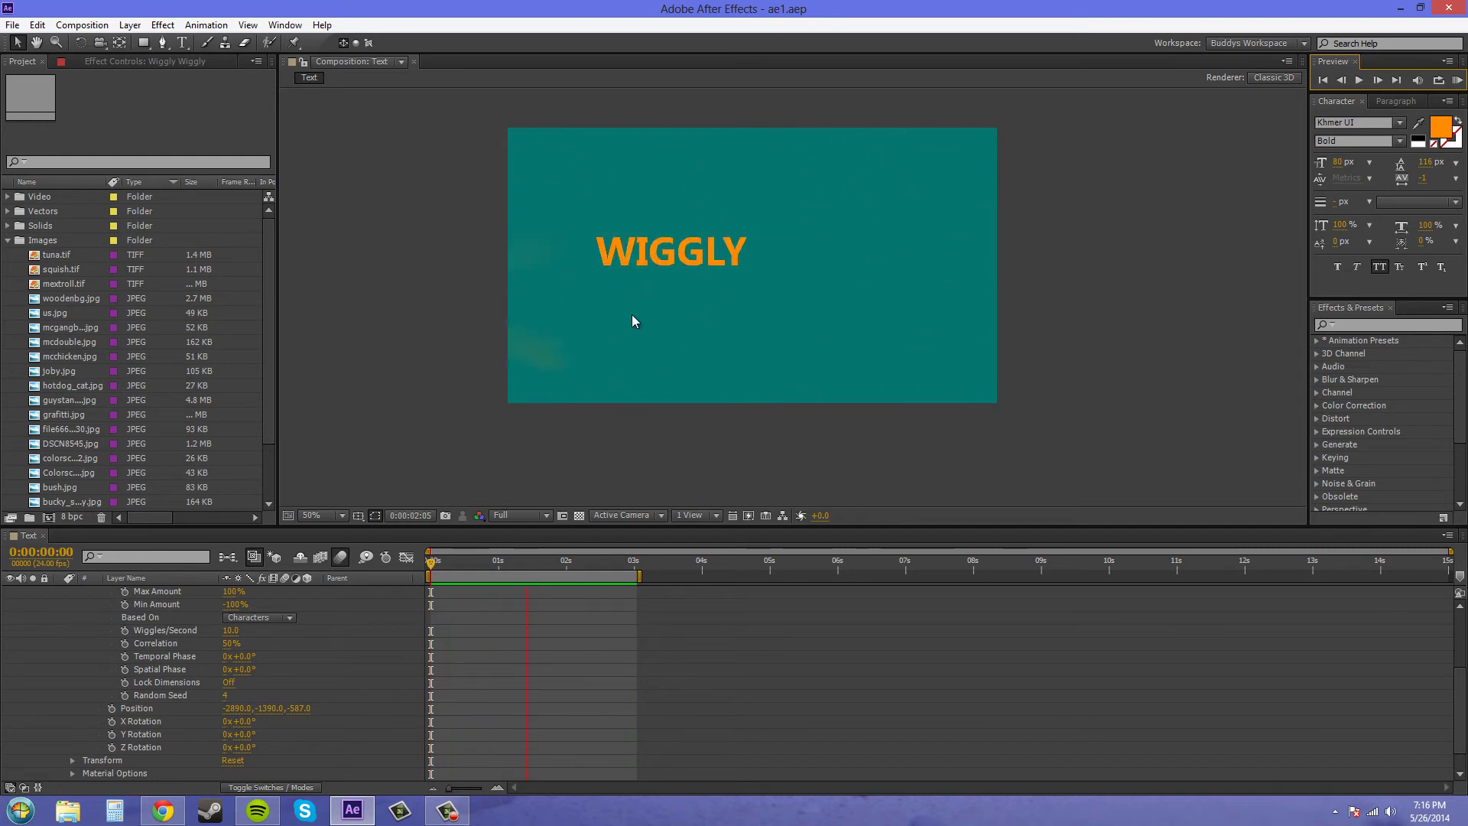
{"action": "left_click", "coordinate": [1104, 321]}
{"action": "left_click", "coordinate": [230, 630]}
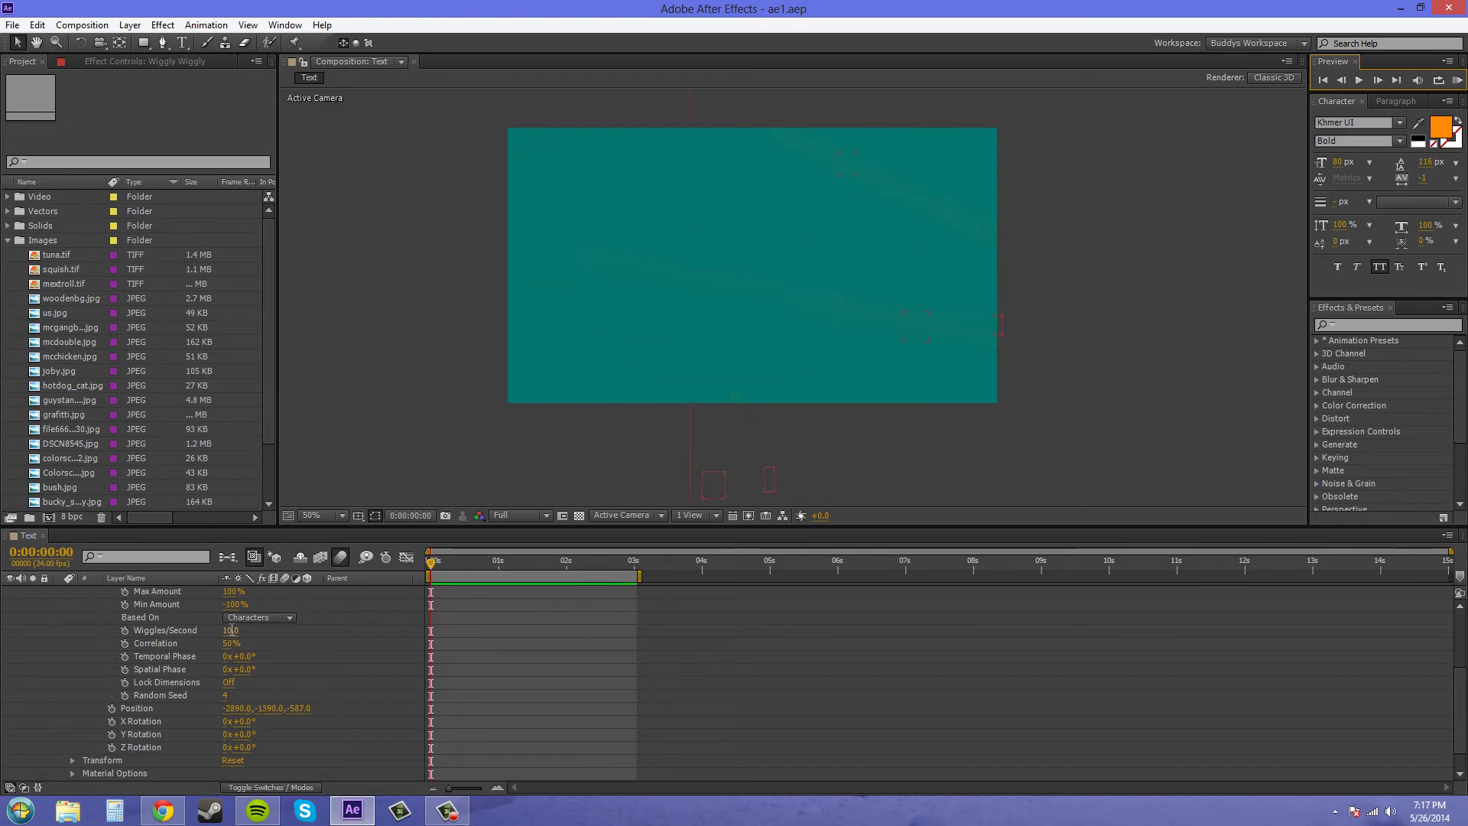
{"action": "type", "text": "2"}
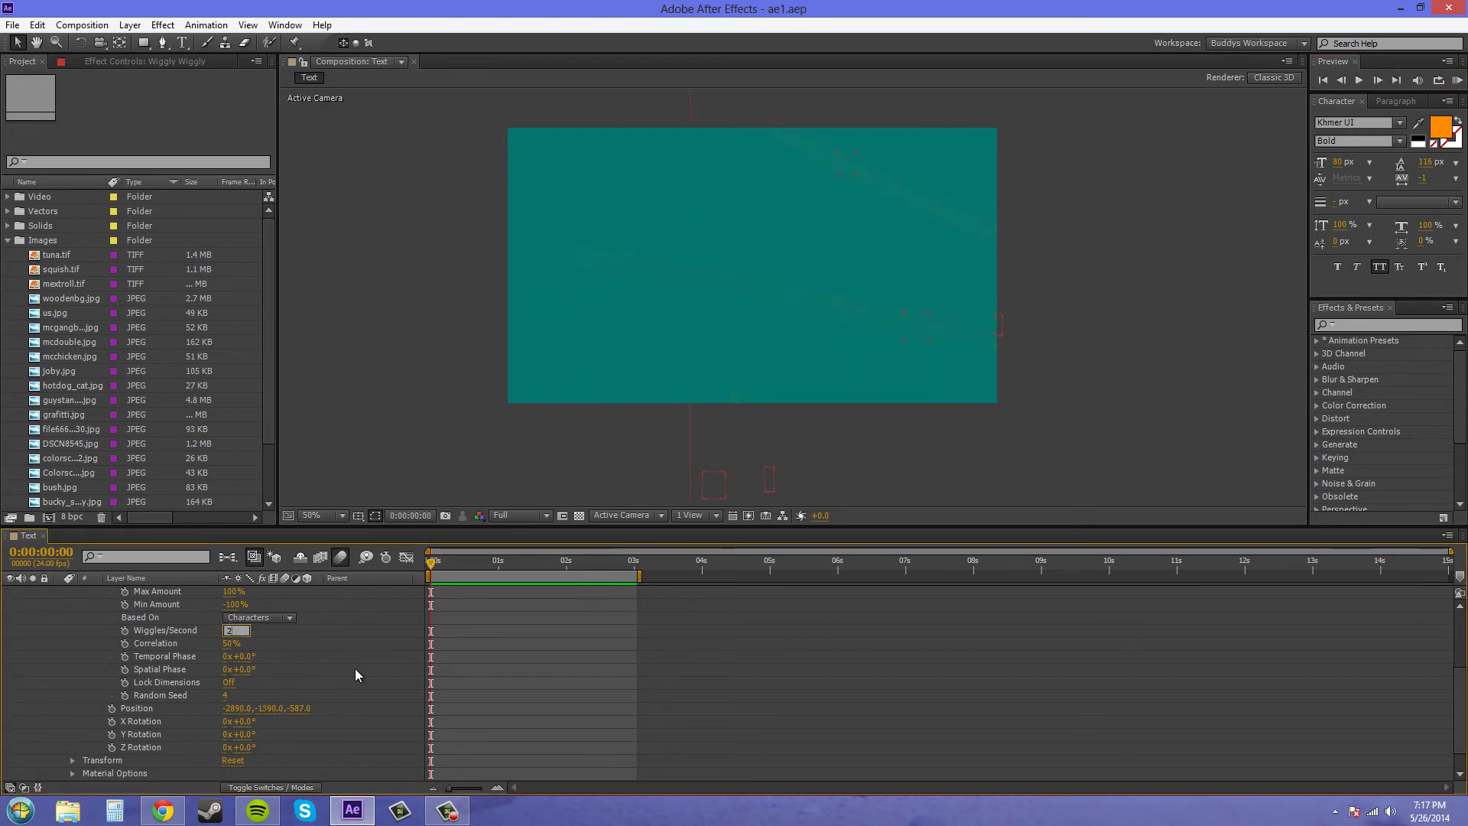
{"action": "key", "text": "Return"}
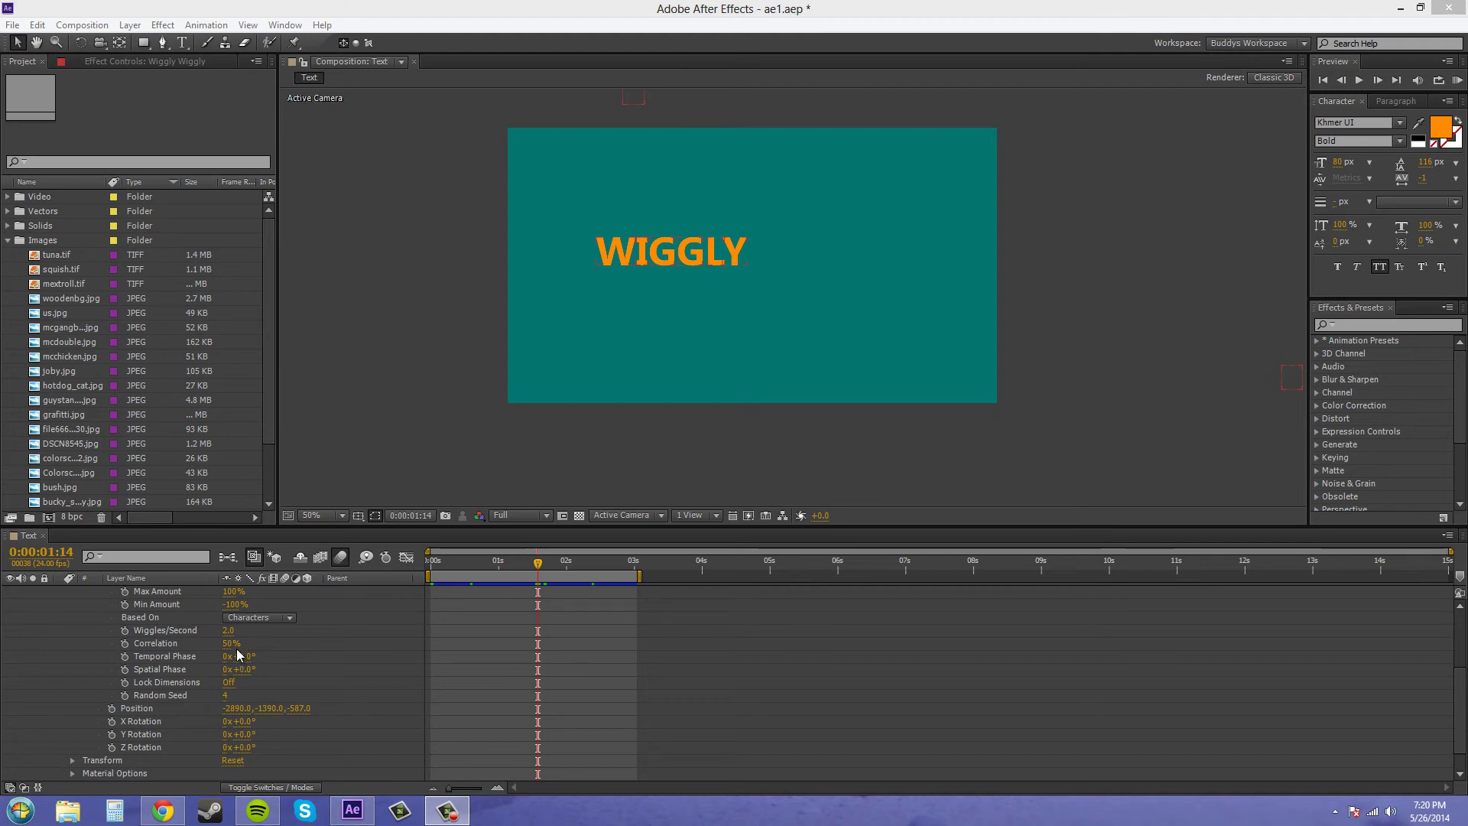
{"action": "left_click_drag", "start_coordinate": [232, 643], "coordinate": [277, 644]}
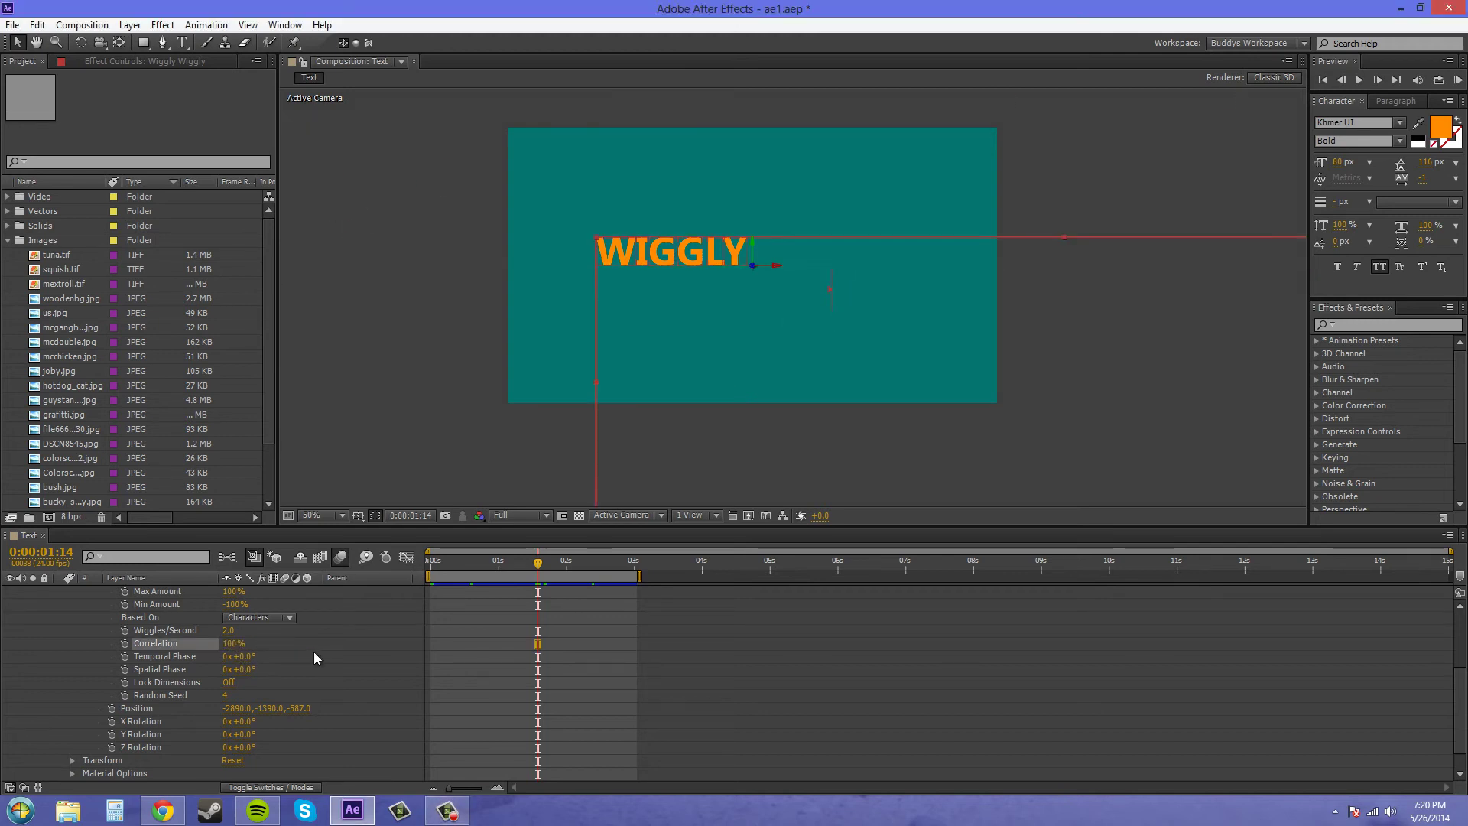
{"action": "left_click_drag", "start_coordinate": [538, 567], "coordinate": [501, 565]}
{"action": "key", "text": "comma"}
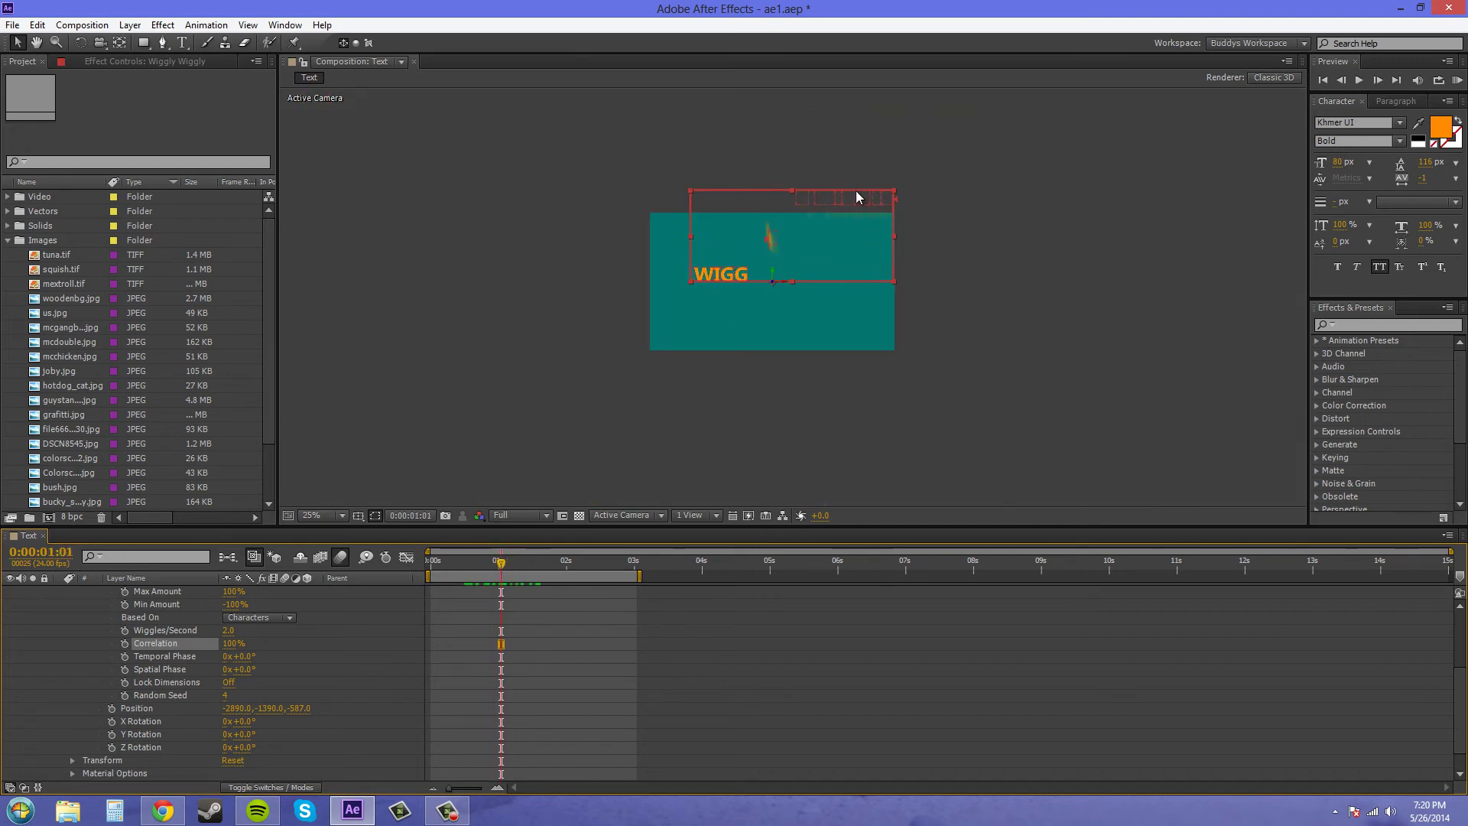
{"action": "mouse_move", "coordinate": [502, 564]}
{"action": "left_mouse_down"}
{"action": "mouse_move", "coordinate": [657, 563]}
{"action": "mouse_move", "coordinate": [498, 574]}
{"action": "mouse_move", "coordinate": [512, 574]}
{"action": "left_mouse_up"}
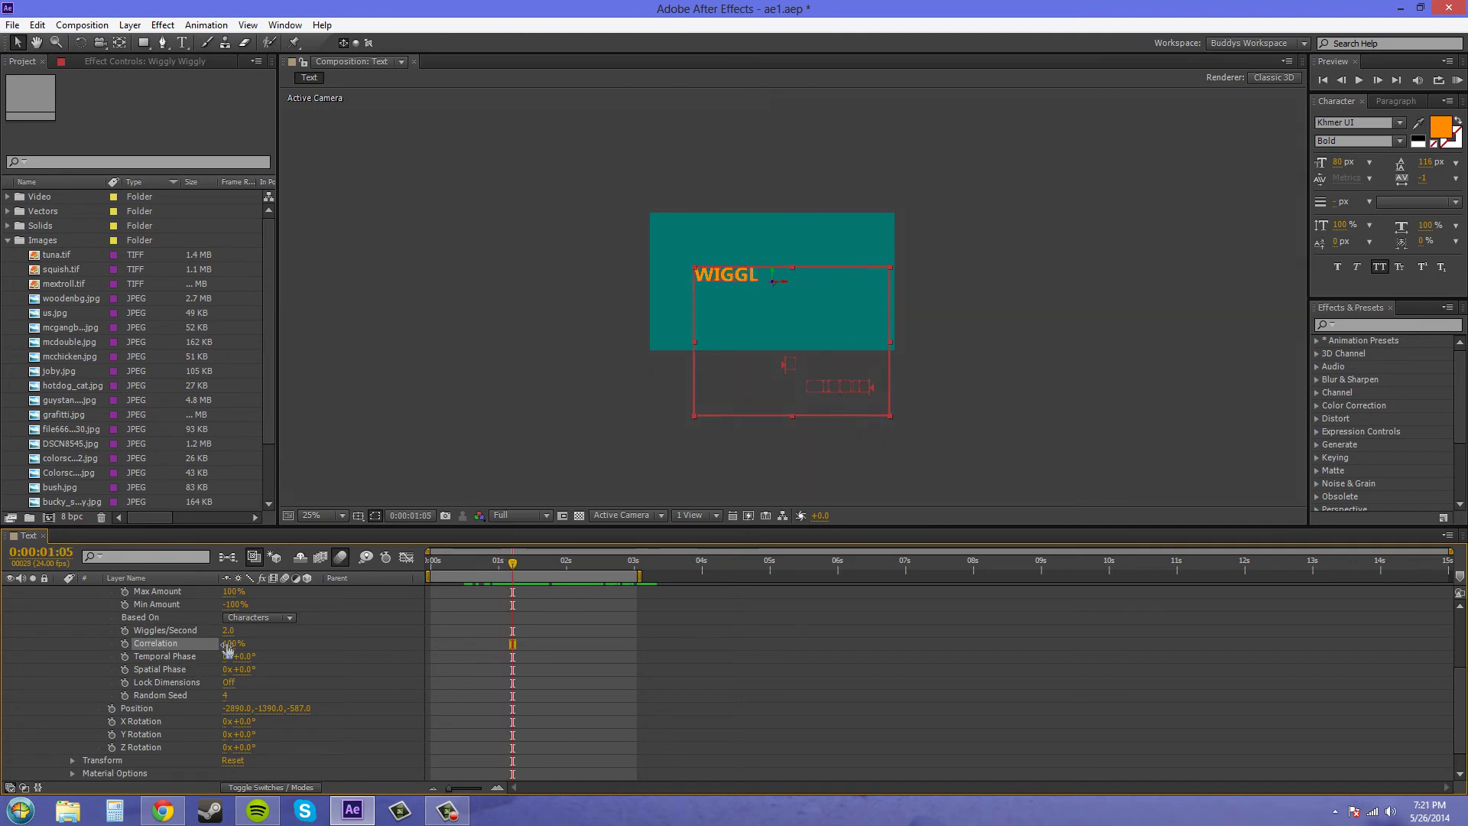
{"action": "left_click", "coordinate": [228, 644]}
{"action": "type", "text": "0"}
{"action": "key", "text": "Return"}
{"action": "key", "text": "comma"}
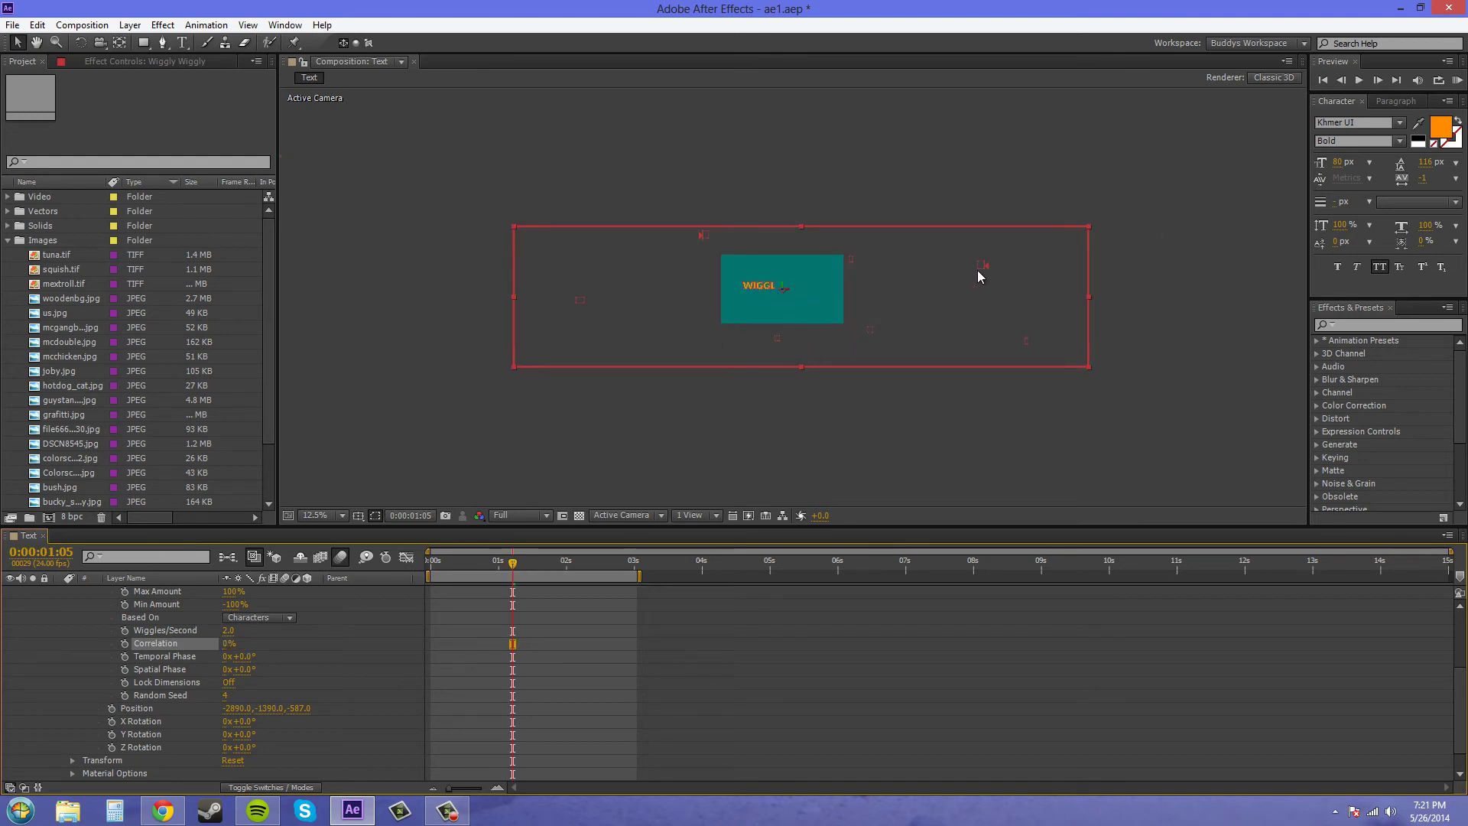
{"action": "left_click", "coordinate": [227, 643]}
{"action": "key", "text": "Return"}
{"action": "scroll", "coordinate": [265, 647], "scroll_direction": "up", "scroll_amount": 2}
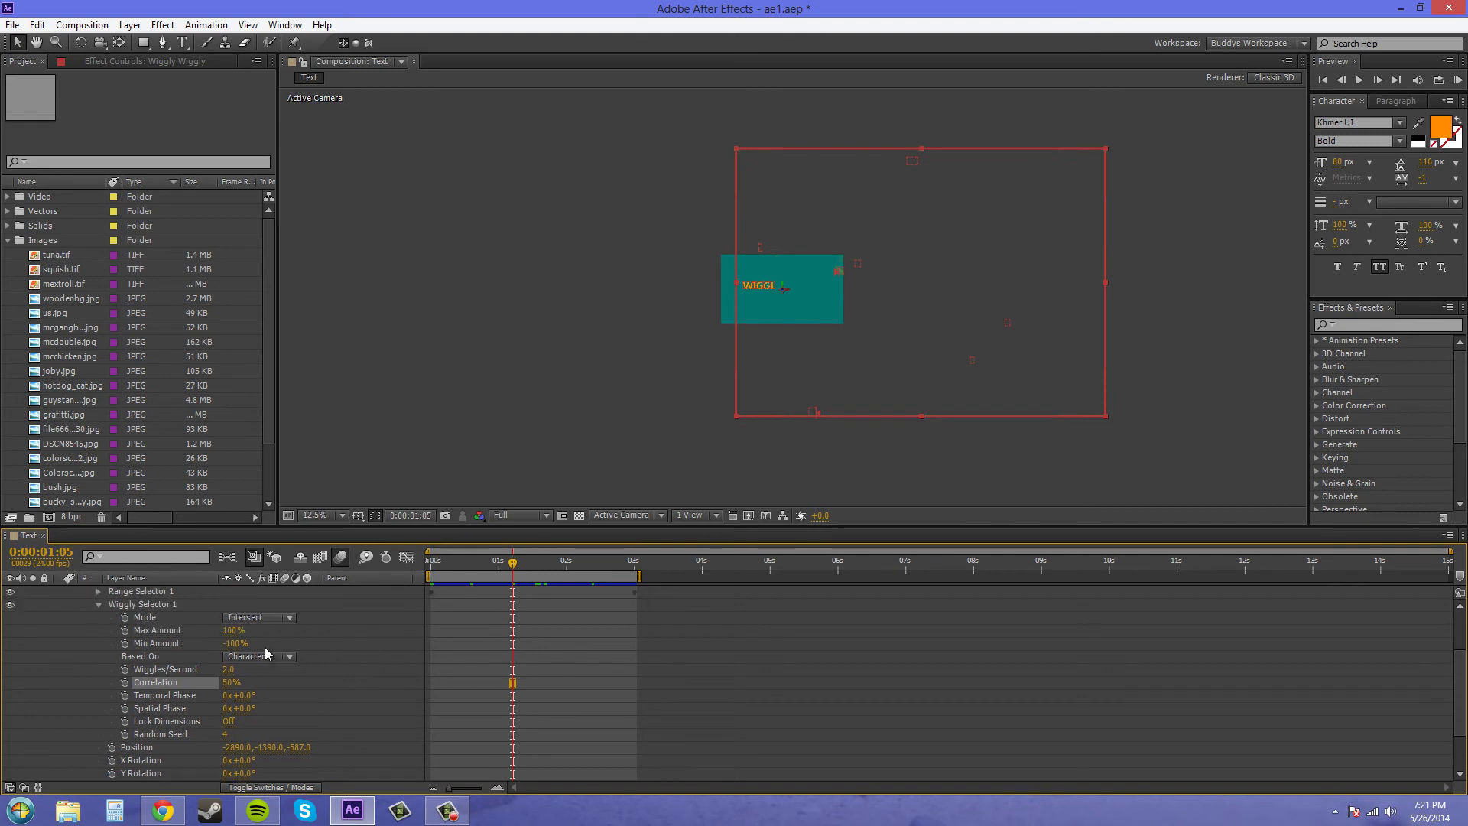
{"action": "scroll", "coordinate": [315, 664], "scroll_direction": "down", "scroll_amount": 2}
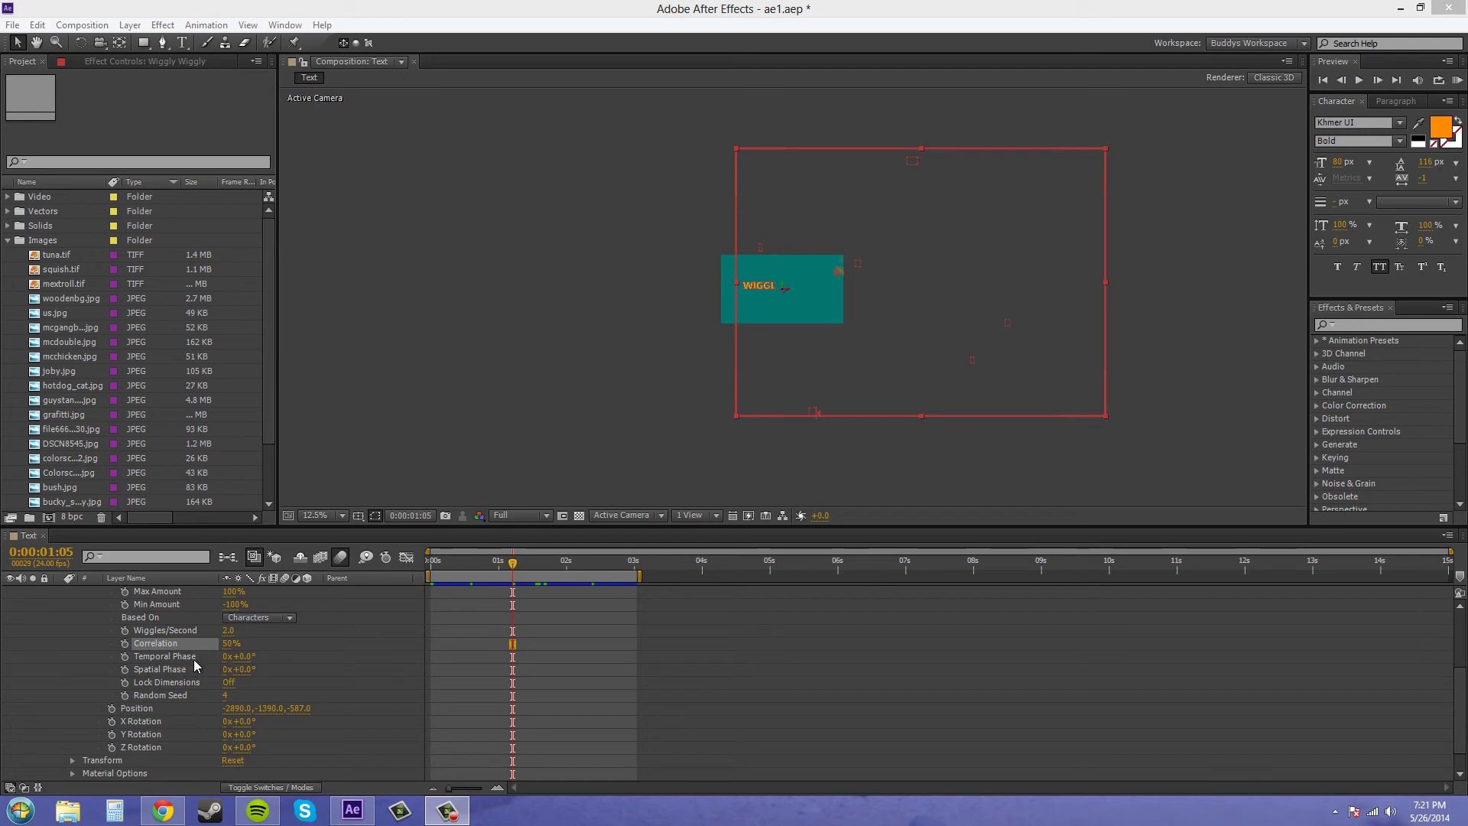
{"action": "left_click", "coordinate": [790, 342]}
{"action": "key", "text": "period"}
{"action": "key", "text": "period"}
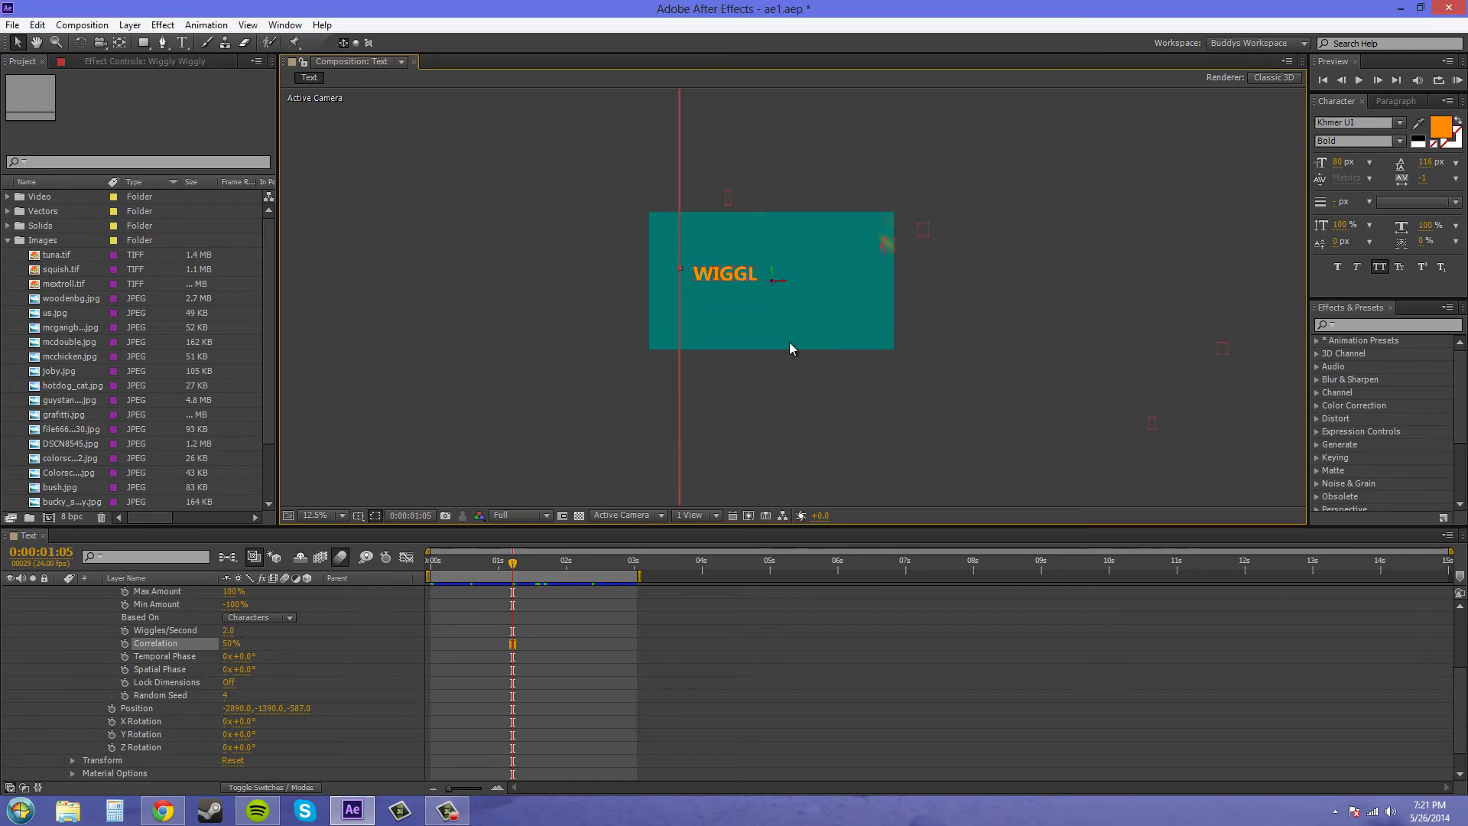
{"action": "key", "text": "comma"}
{"action": "key", "text": "comma"}
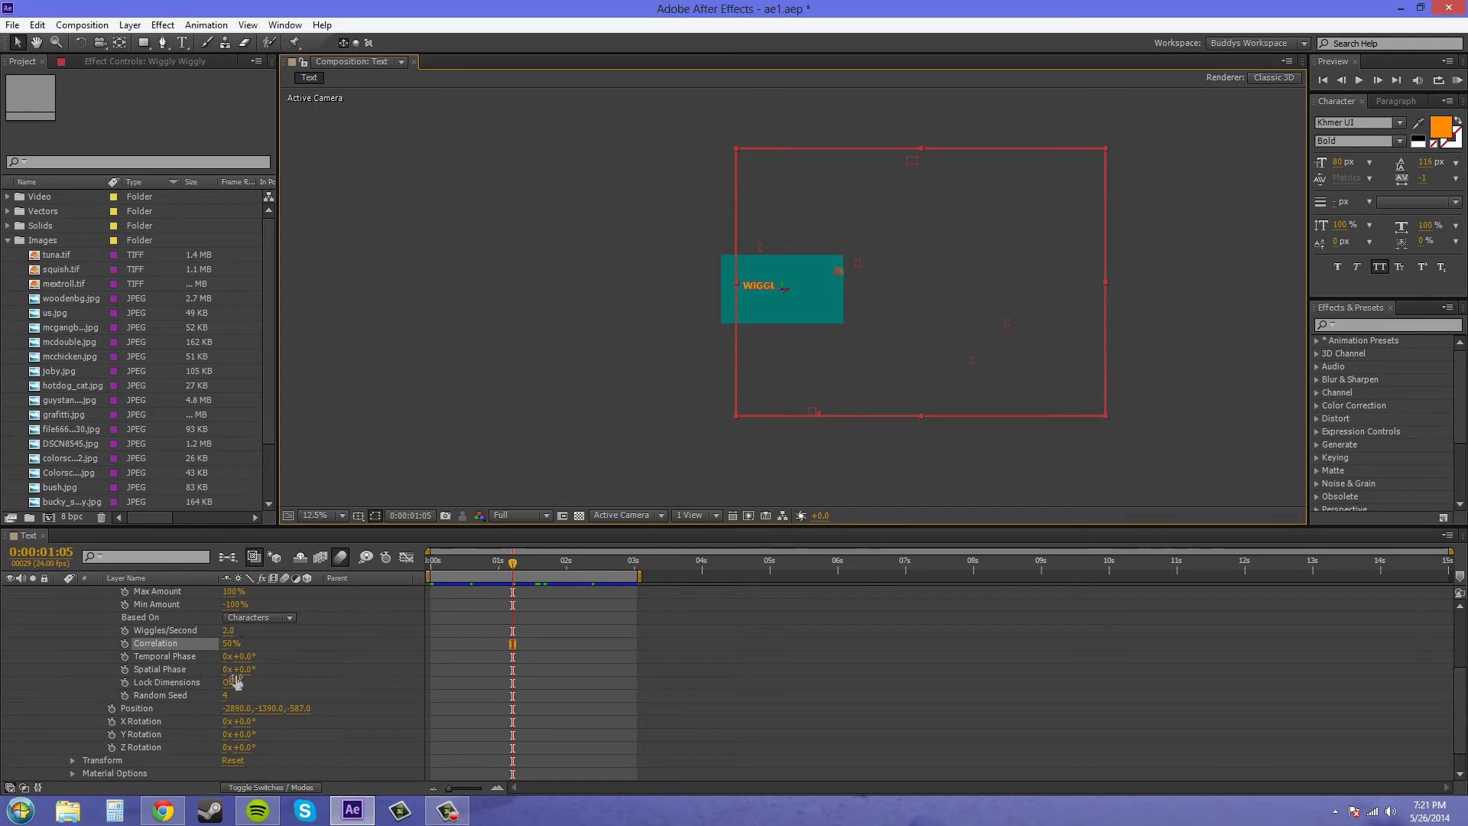
{"action": "left_click_drag", "start_coordinate": [240, 656], "coordinate": [283, 659]}
{"action": "left_click", "coordinate": [244, 656]}
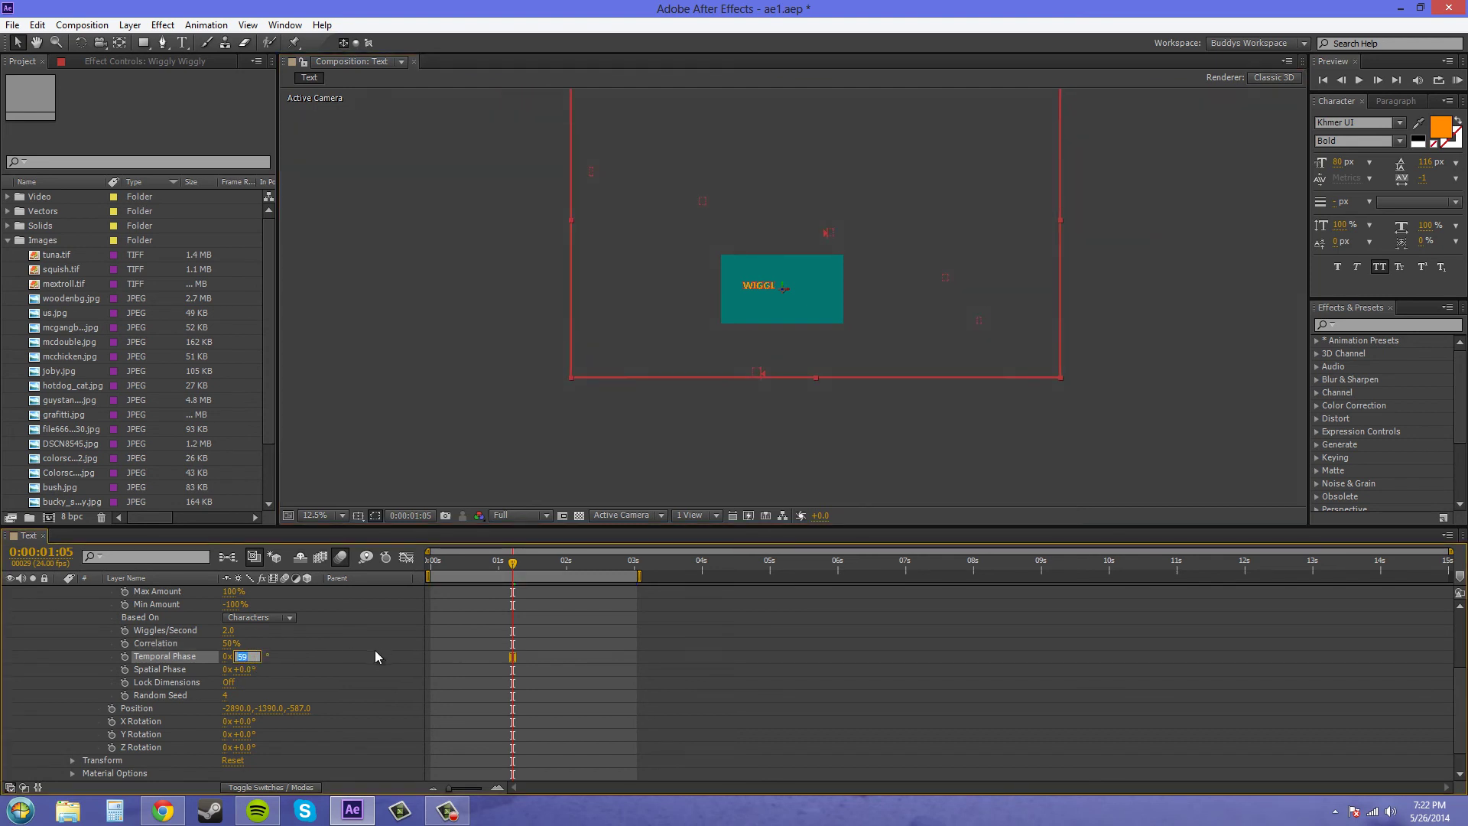
{"action": "left_click", "coordinate": [309, 681]}
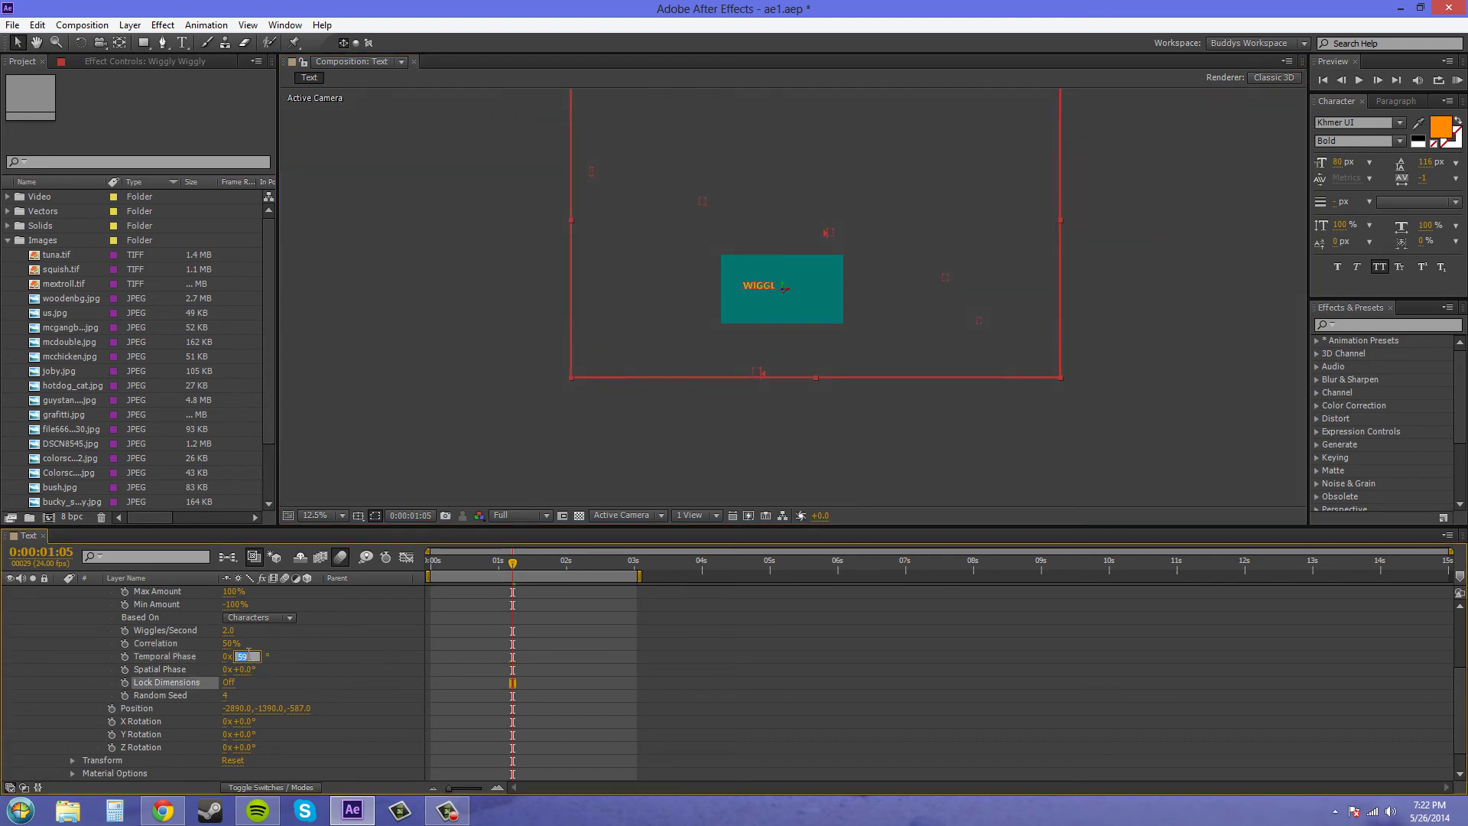
{"action": "type", "text": "0"}
{"action": "left_click", "coordinate": [287, 672]}
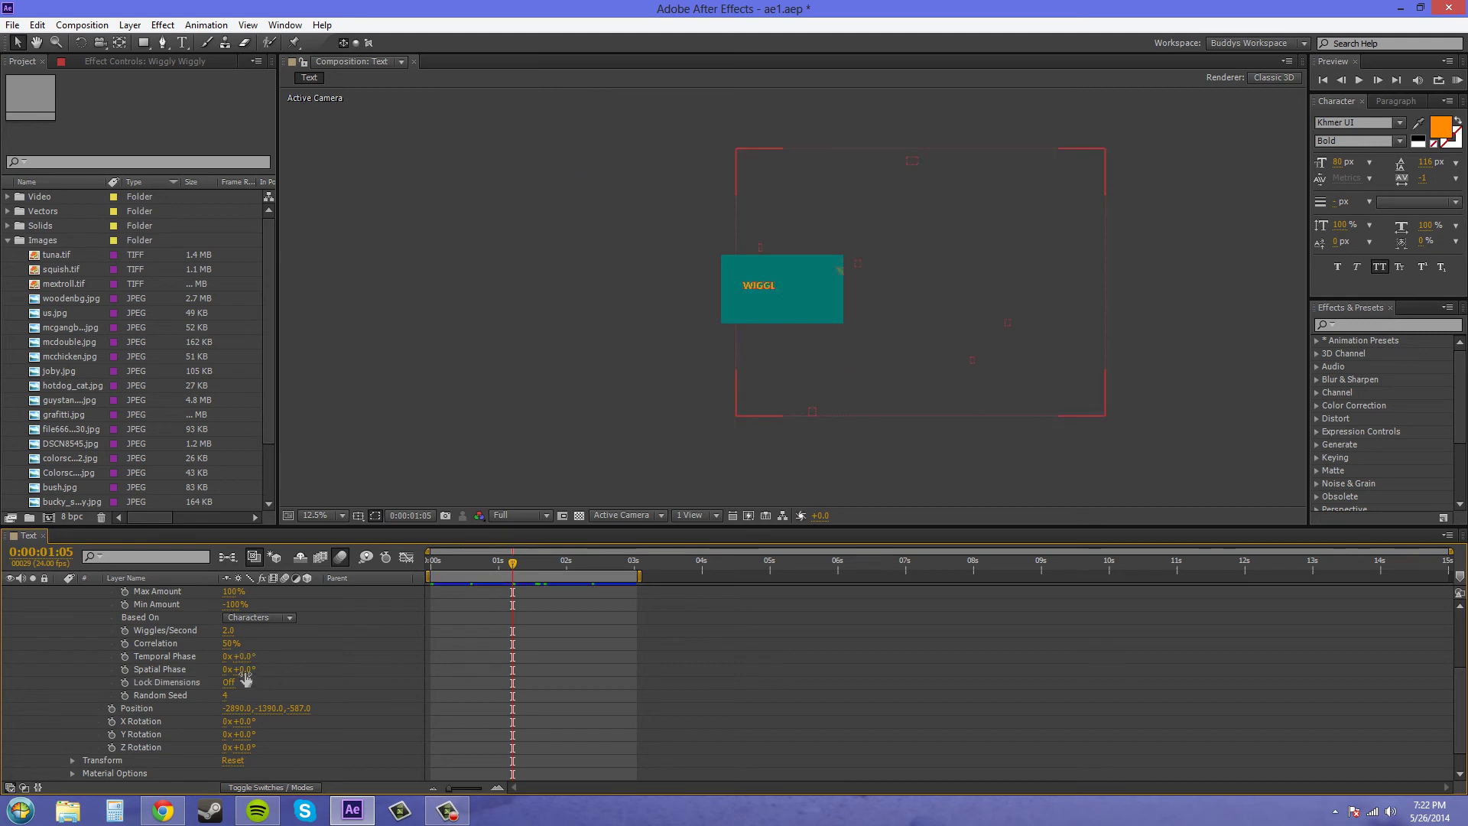
{"action": "mouse_move", "coordinate": [243, 669]}
{"action": "left_mouse_down"}
{"action": "mouse_move", "coordinate": [301, 662]}
{"action": "mouse_move", "coordinate": [249, 676]}
{"action": "left_mouse_up"}
{"action": "left_click", "coordinate": [248, 670]}
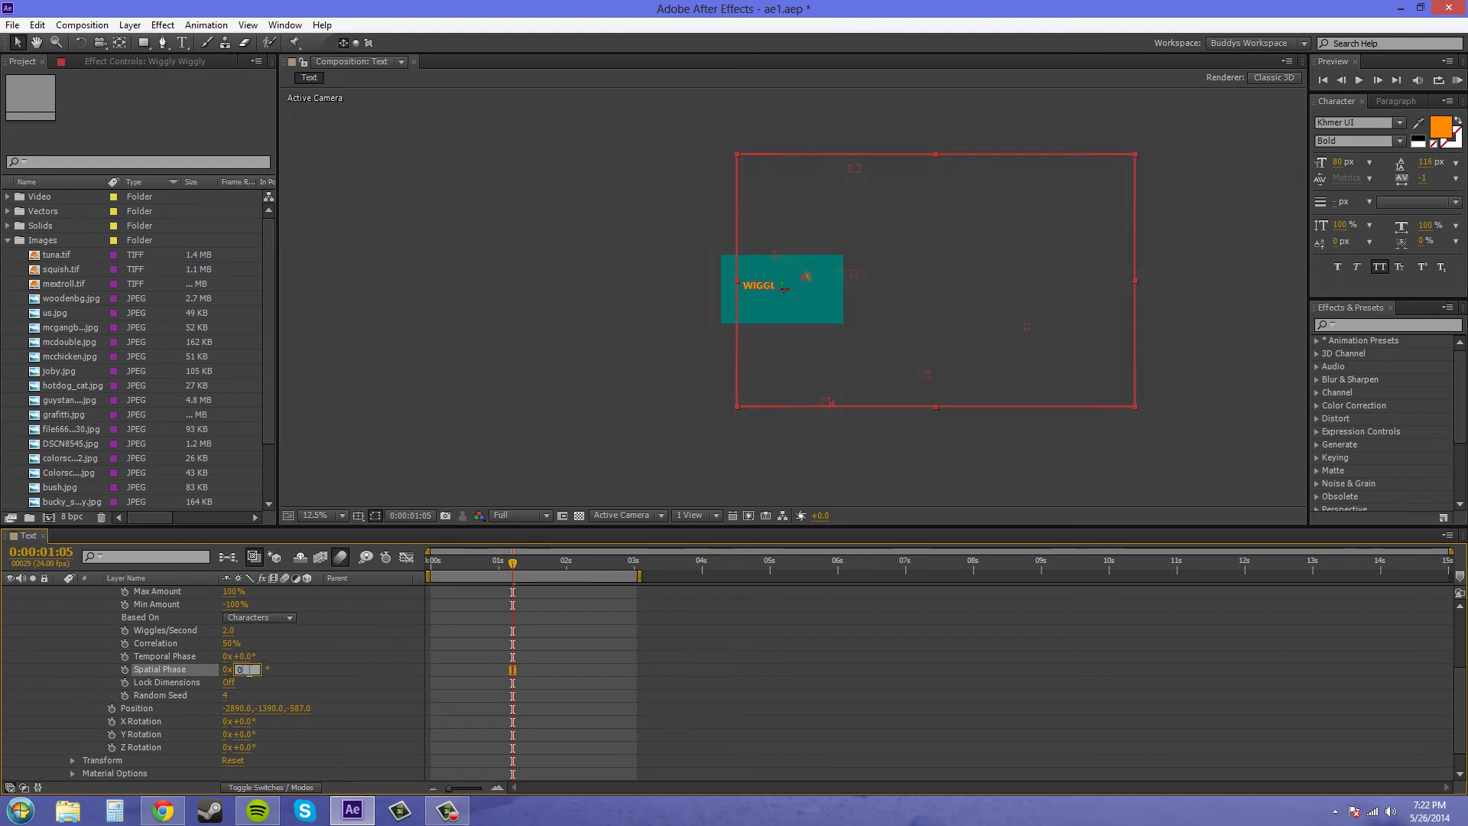
{"action": "key", "text": "Return"}
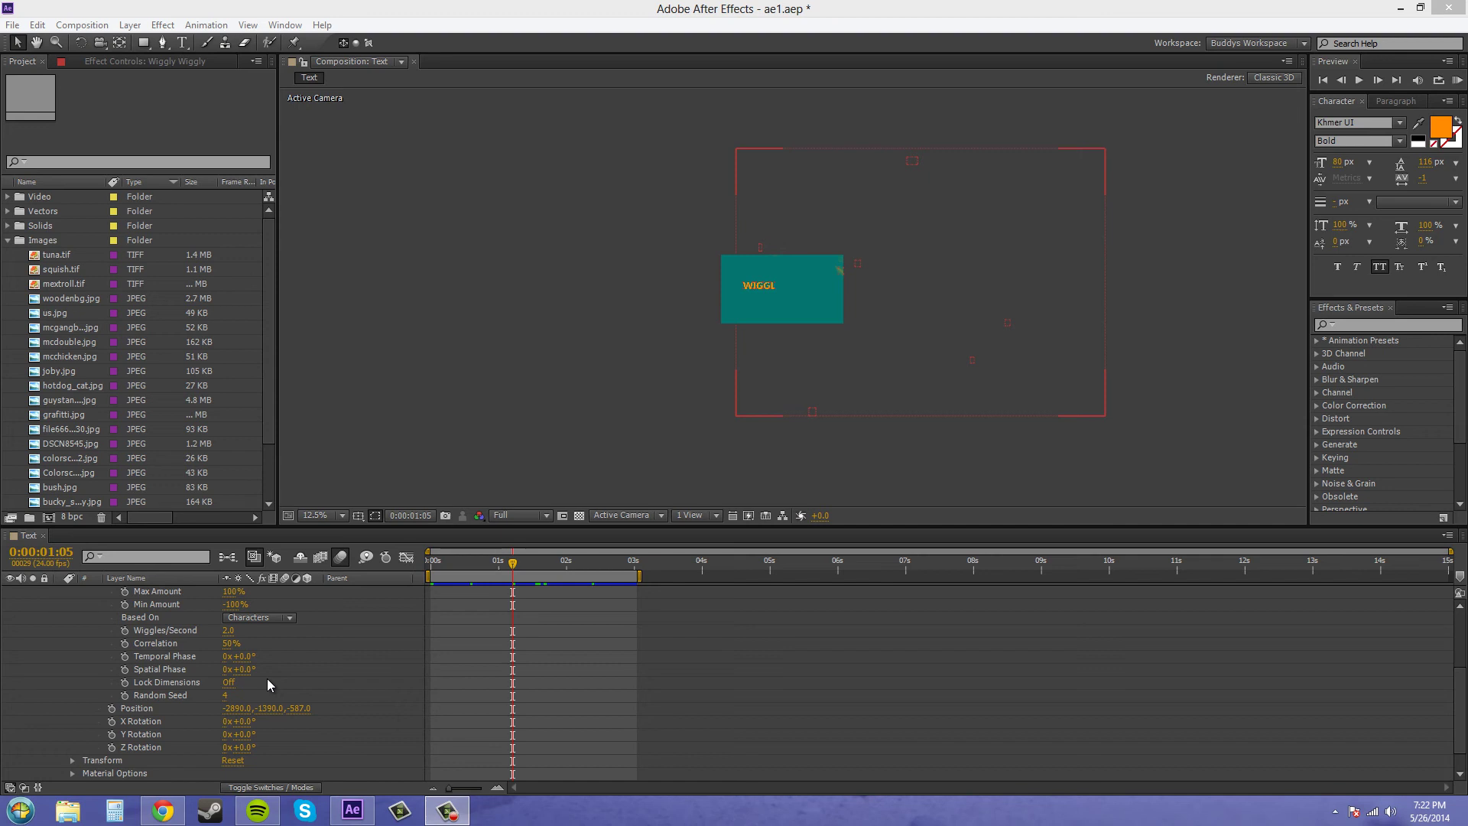
{"action": "left_click", "coordinate": [230, 683]}
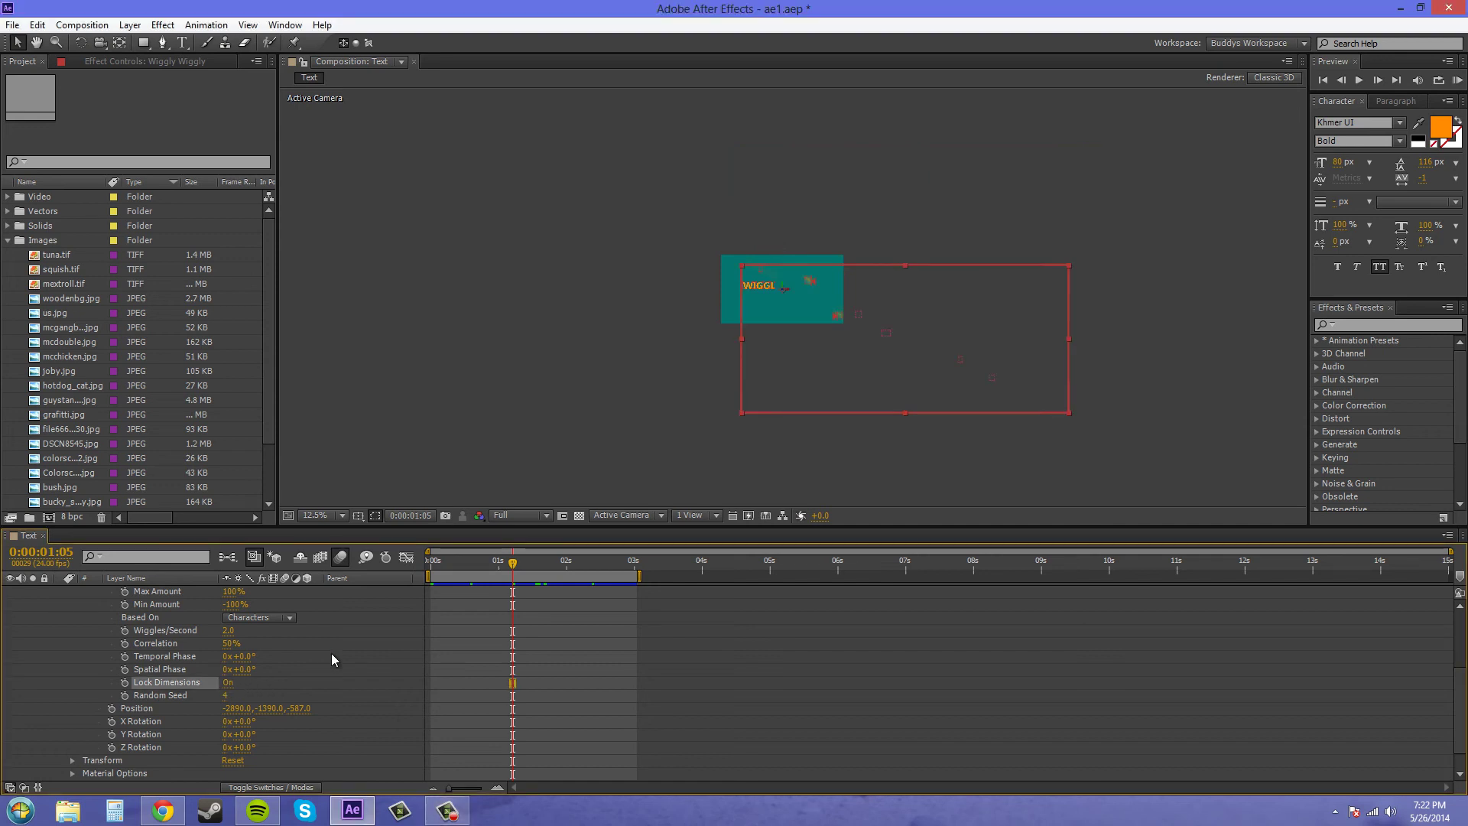
{"action": "left_click_drag", "start_coordinate": [530, 570], "coordinate": [646, 567]}
{"action": "key", "text": "period"}
{"action": "key", "text": "period"}
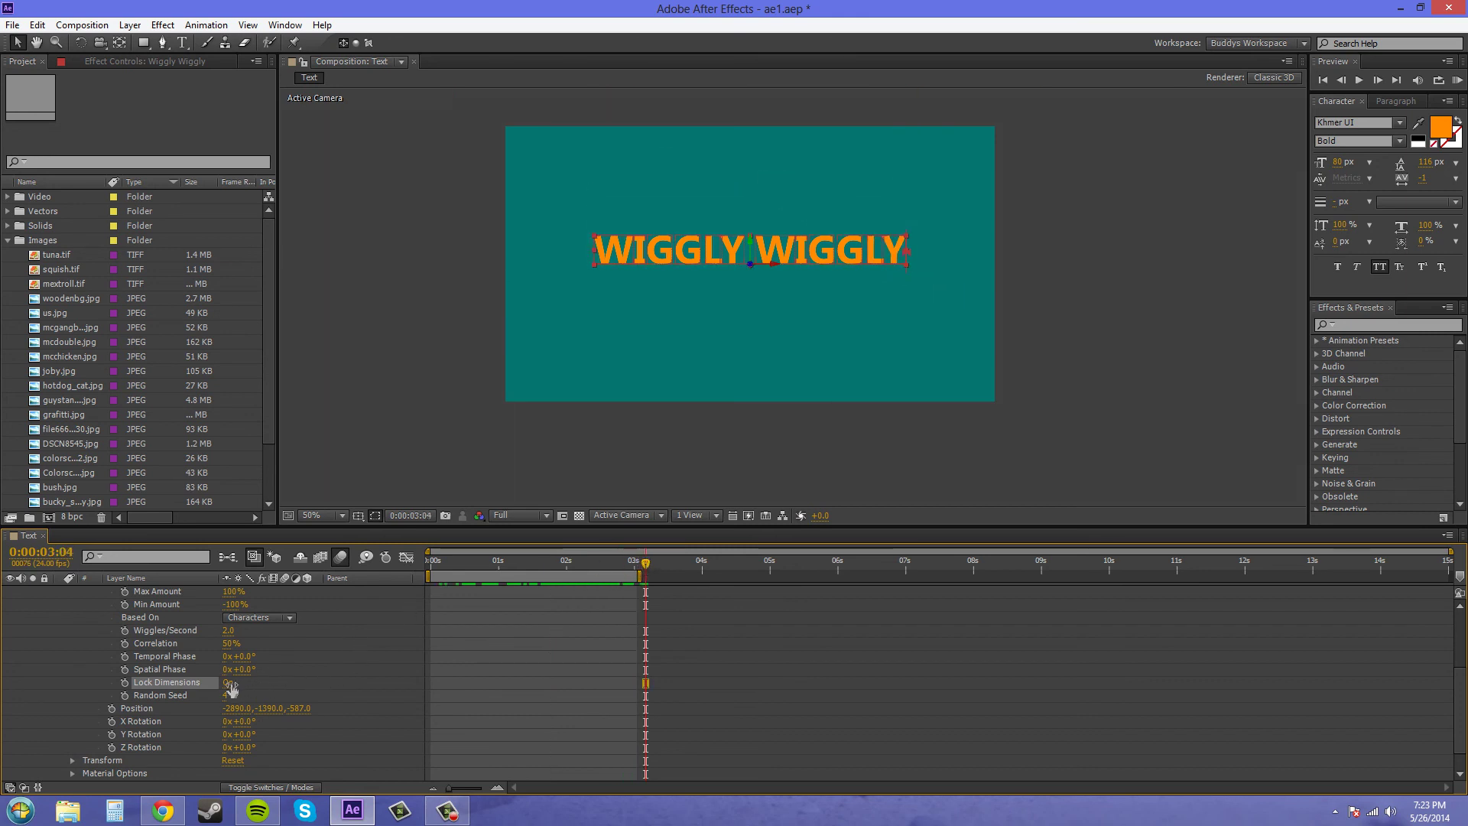
{"action": "left_click", "coordinate": [172, 695]}
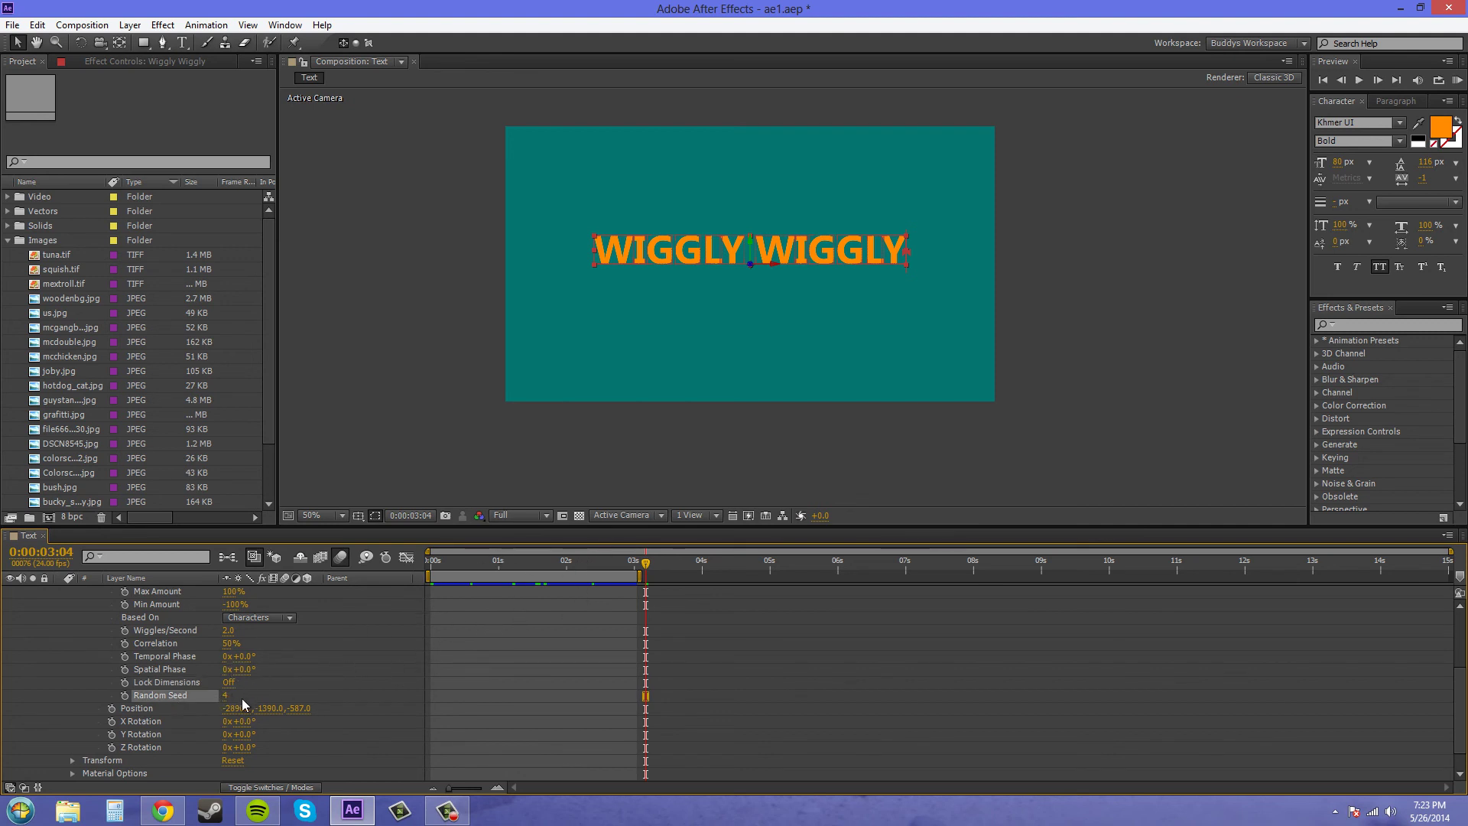
{"action": "key", "text": "space"}
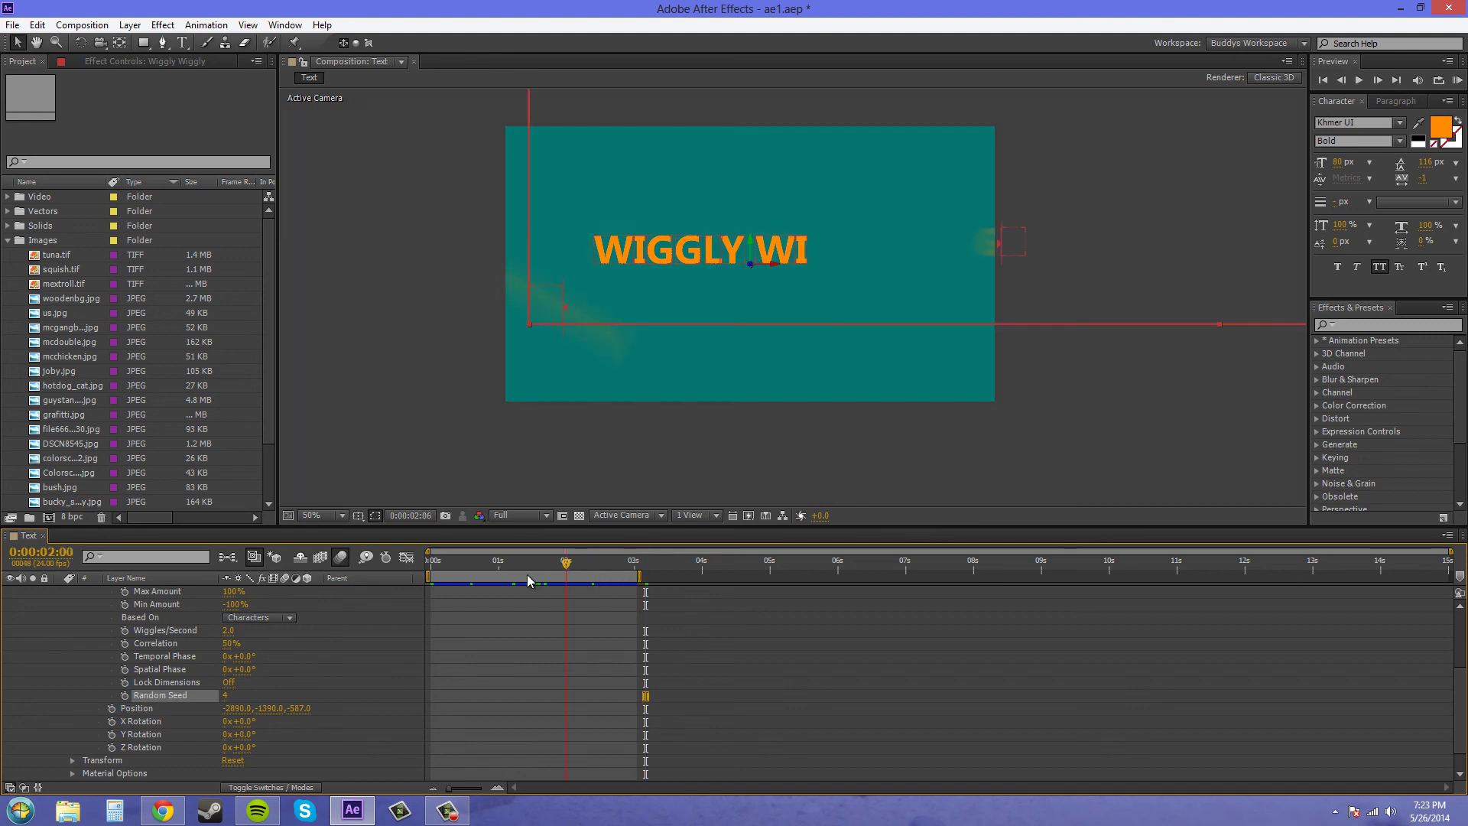
{"action": "key", "text": "comma"}
{"action": "key", "text": "comma"}
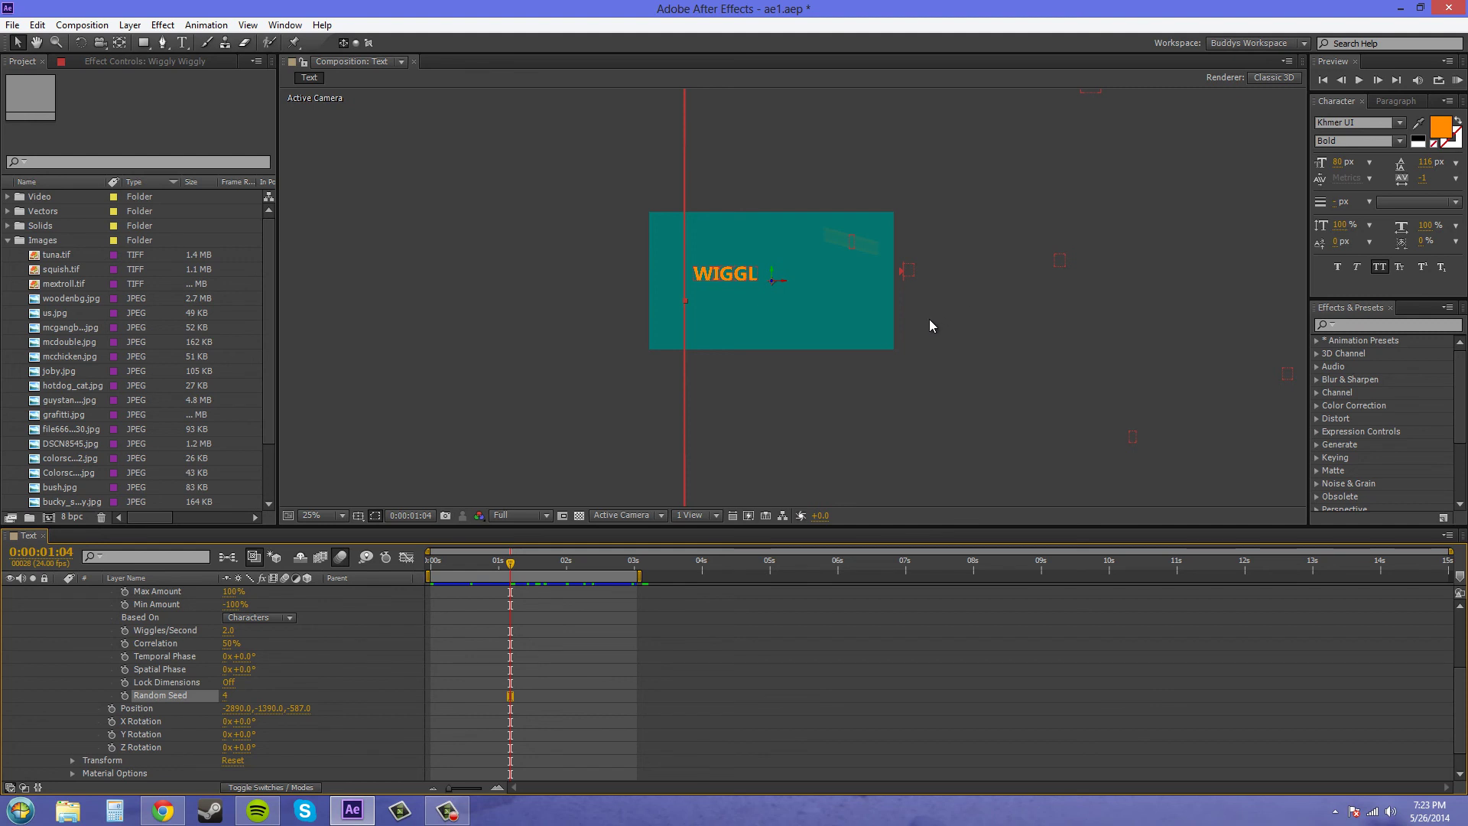
{"action": "left_click_drag", "start_coordinate": [226, 701], "coordinate": [233, 697]}
{"action": "scroll", "coordinate": [177, 642], "scroll_direction": "up", "scroll_amount": 1}
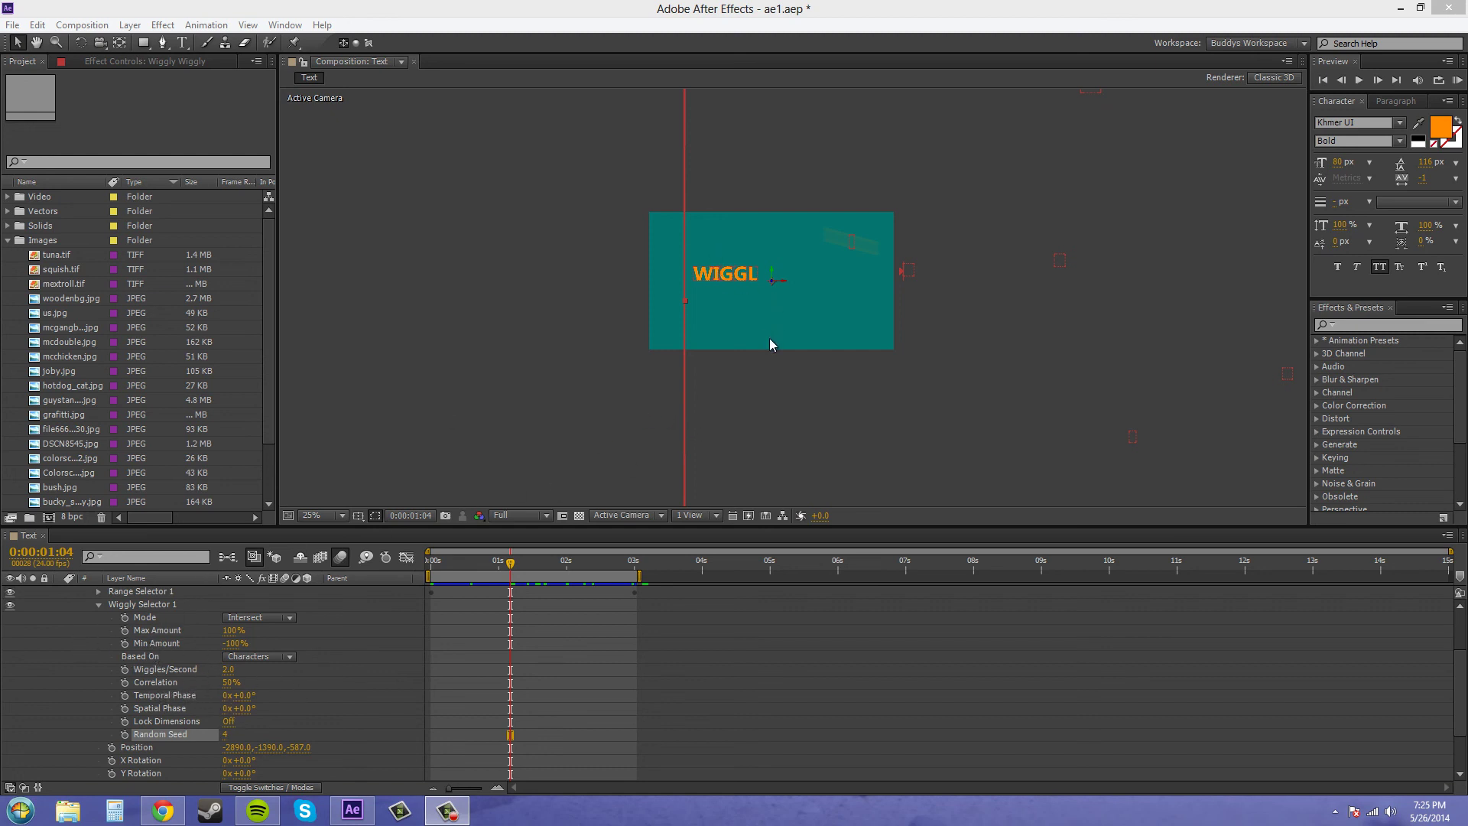
Zoom the Composition viewer from 25% to 50% to see the WIGGL text better
{"action": "scroll", "coordinate": [792, 374], "scroll_direction": "up", "scroll_amount": 2}
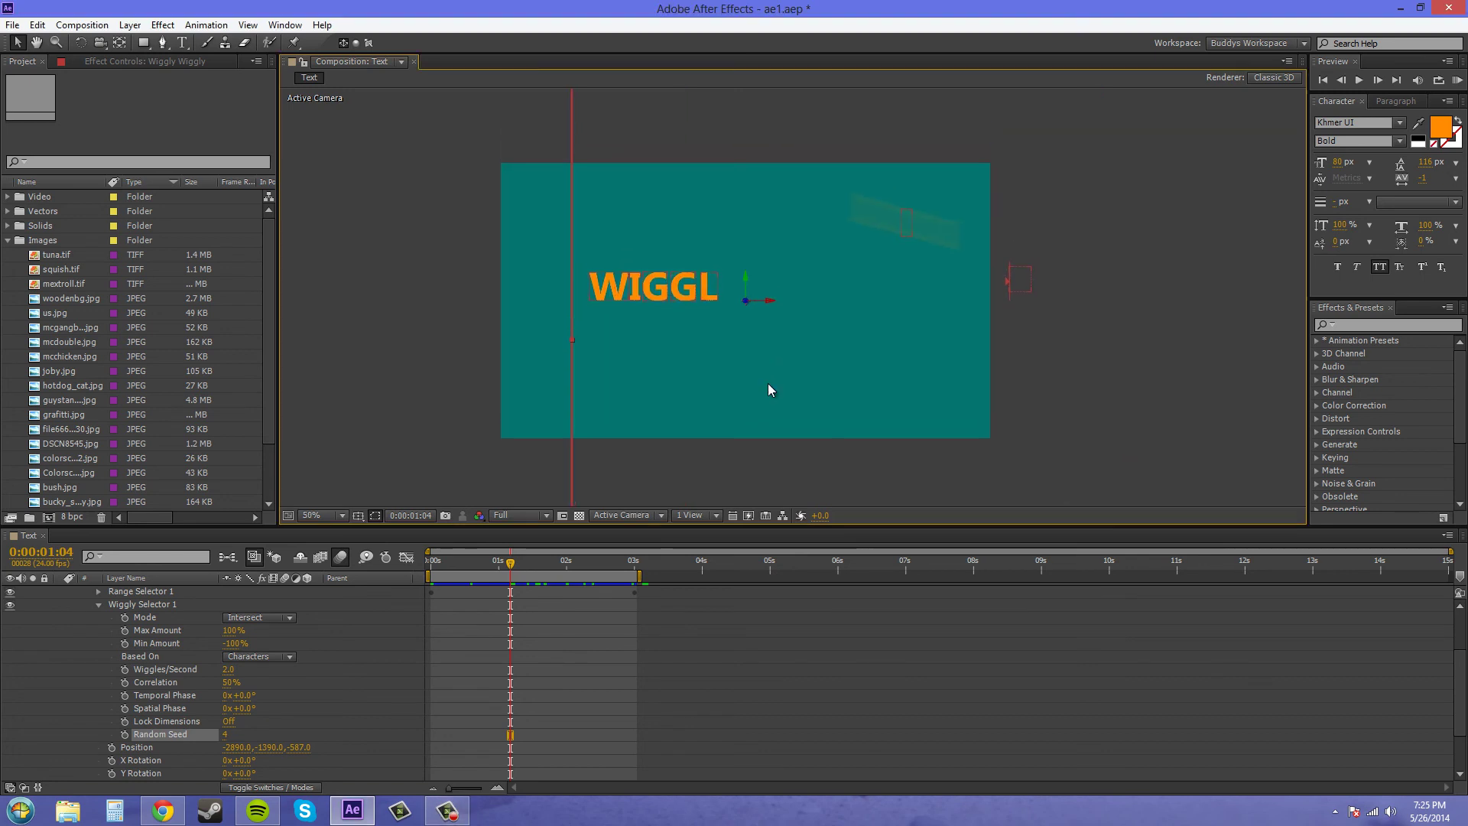